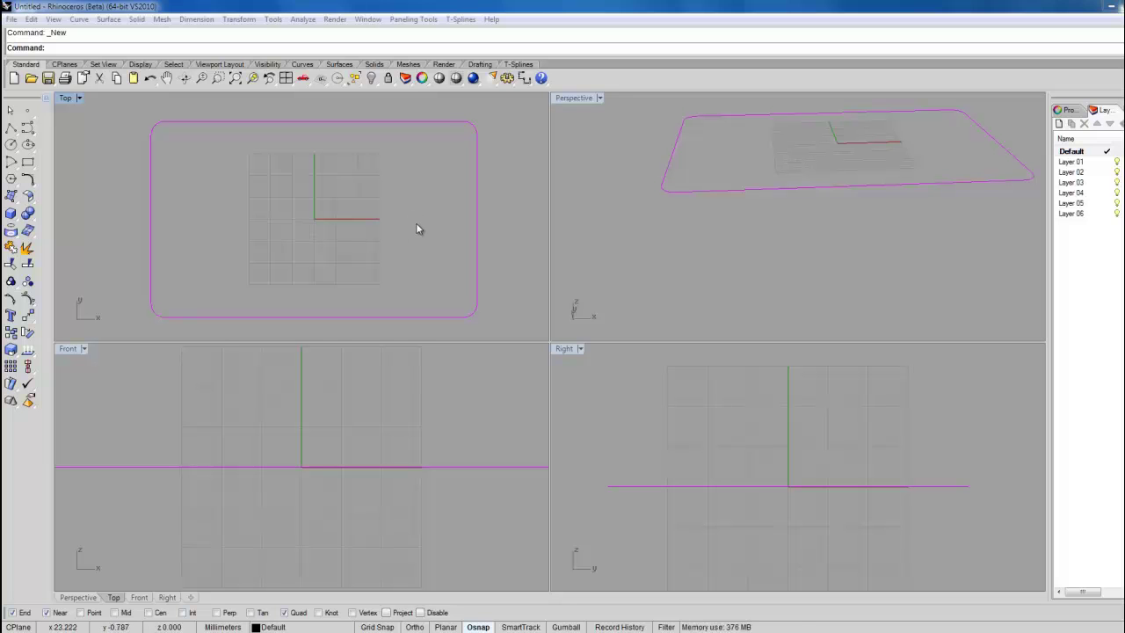
Step: Insert the Kolczo4 image as a picture frame over the grid in the Top view, using the PictureFrame command
mouse_move(424, 240)
right_mouse_down()
mouse_move(442, 229)
mouse_move(414, 249)
mouse_move(431, 237)
mouse_move(419, 256)
right_mouse_up()
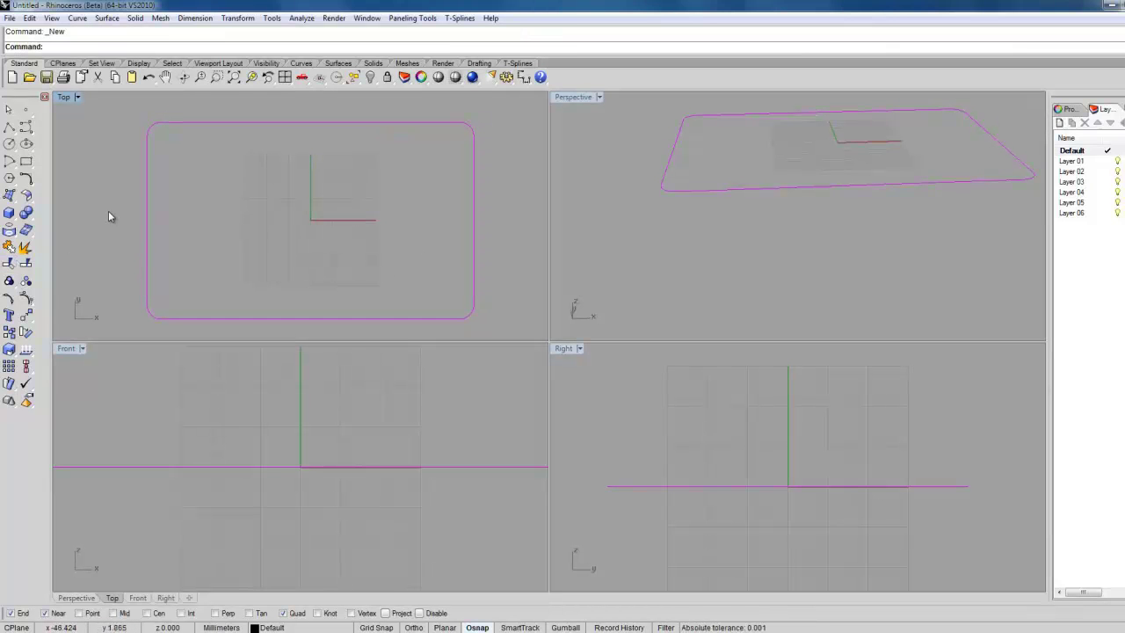
type("PictureFrame")
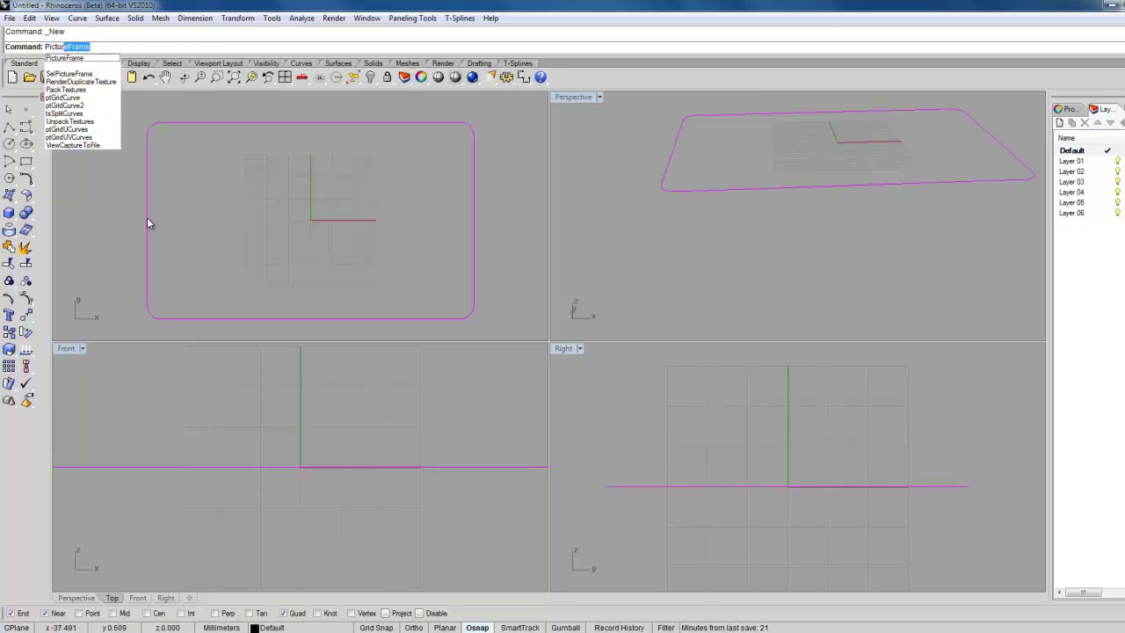
key("Return")
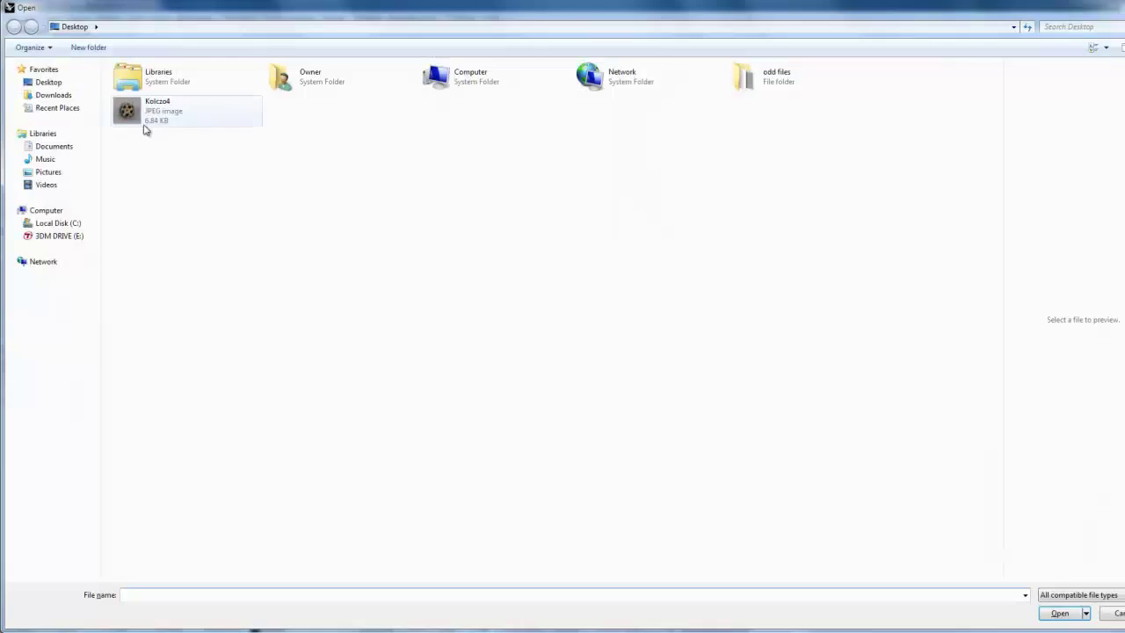
double_click(151, 123)
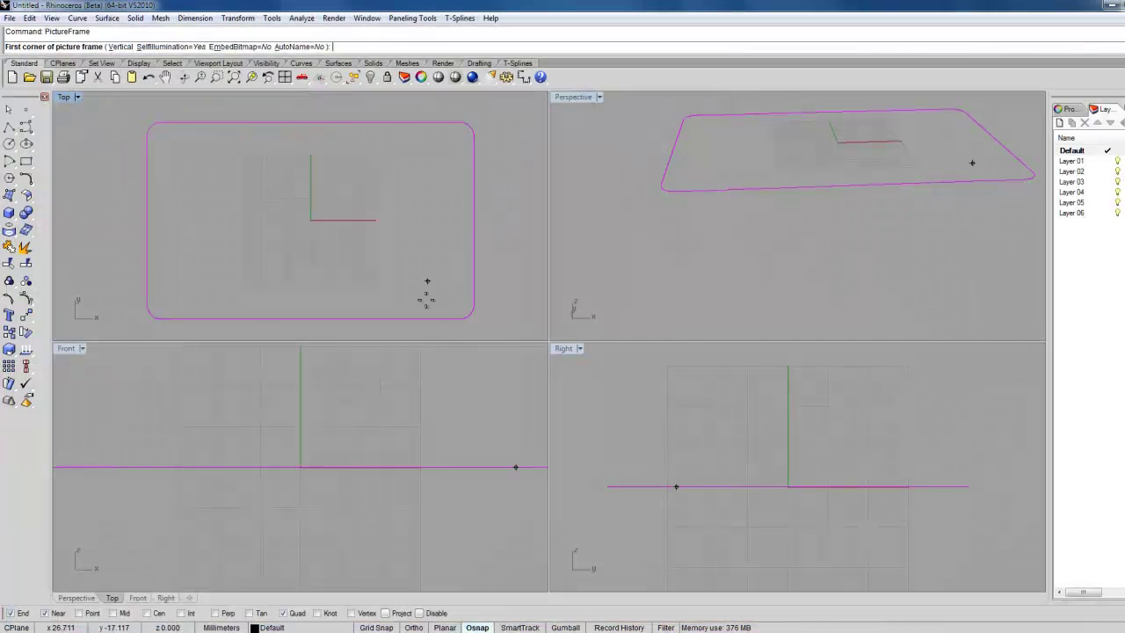
left_click(247, 157)
key("F8")
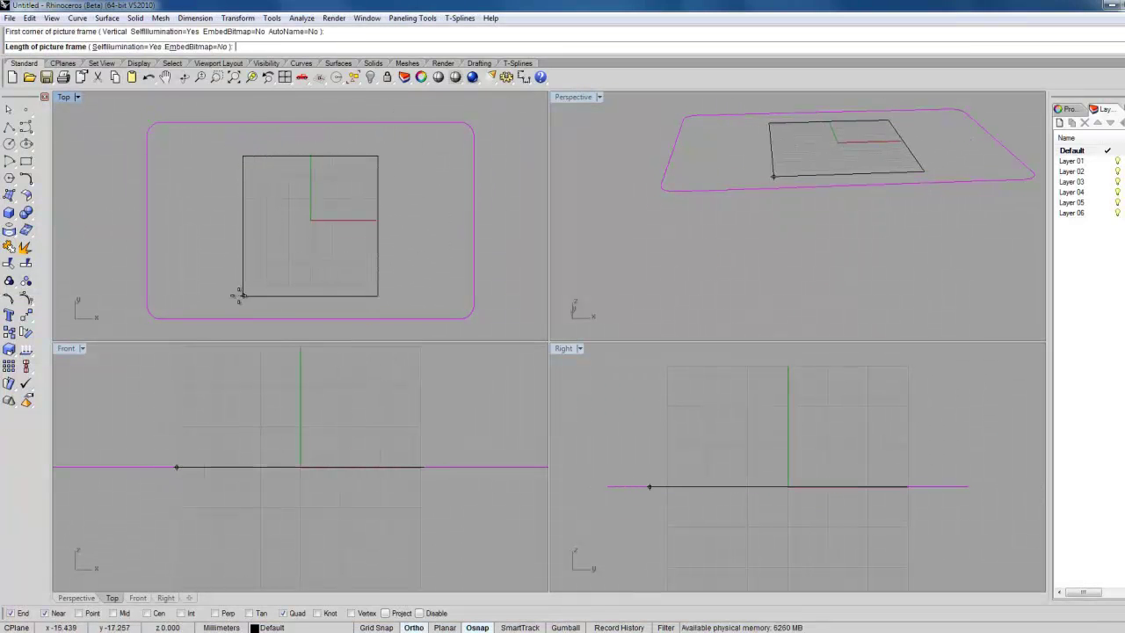
left_click(244, 291)
mouse_move(365, 233)
right_mouse_down()
mouse_move(411, 236)
mouse_move(382, 235)
right_mouse_up()
scroll(355, 225, "up", 6)
scroll(354, 224, "down", 4)
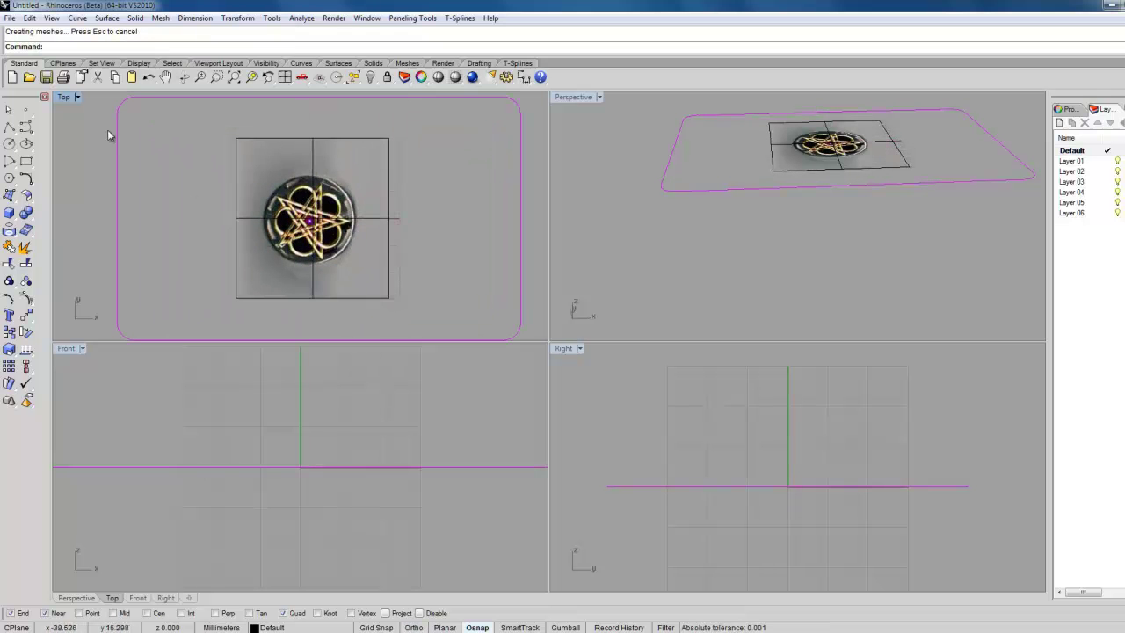
Step: Maximize the Top view and draw a circle centred on the purple gem, enclosing the round ornament in the picture
double_click(61, 98)
scroll(596, 325, "up", 2)
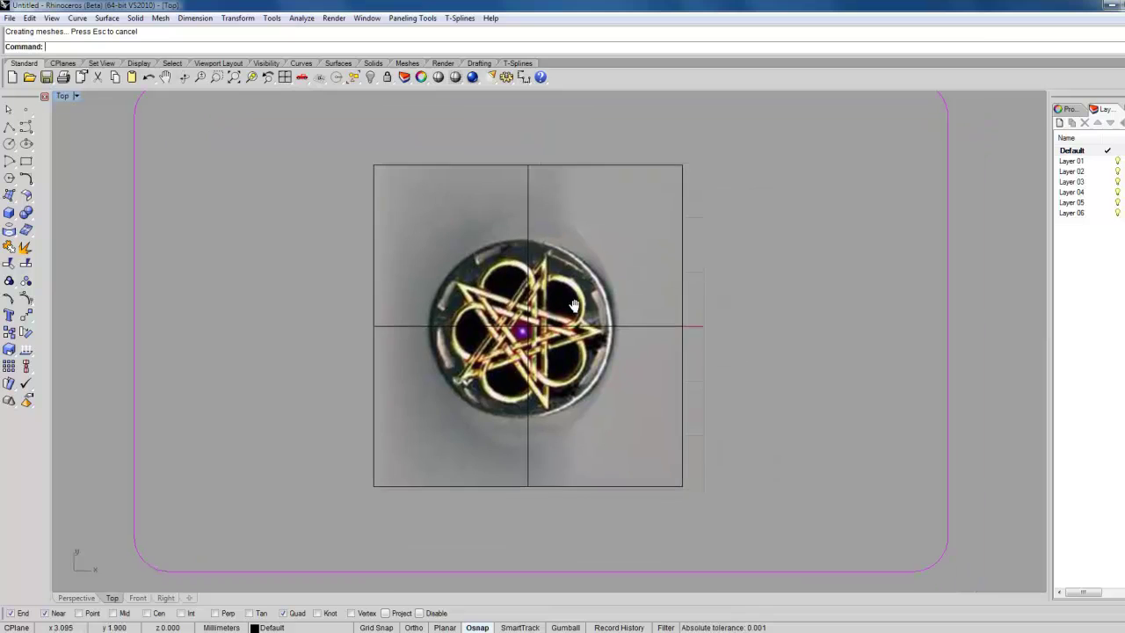
scroll(596, 325, "down", 1)
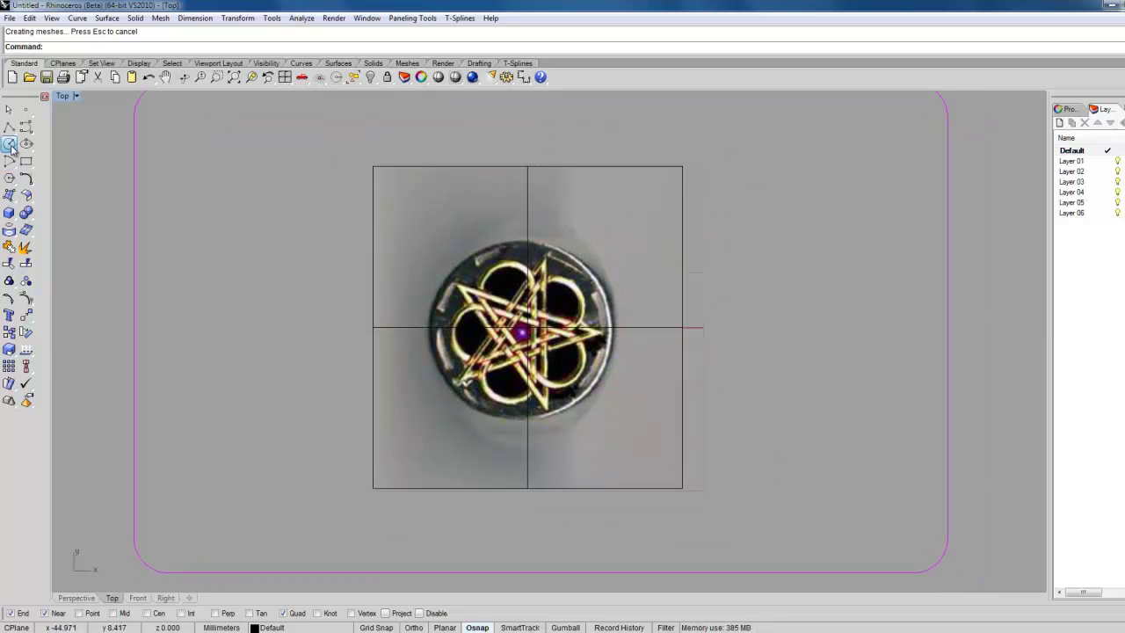
left_click(9, 144)
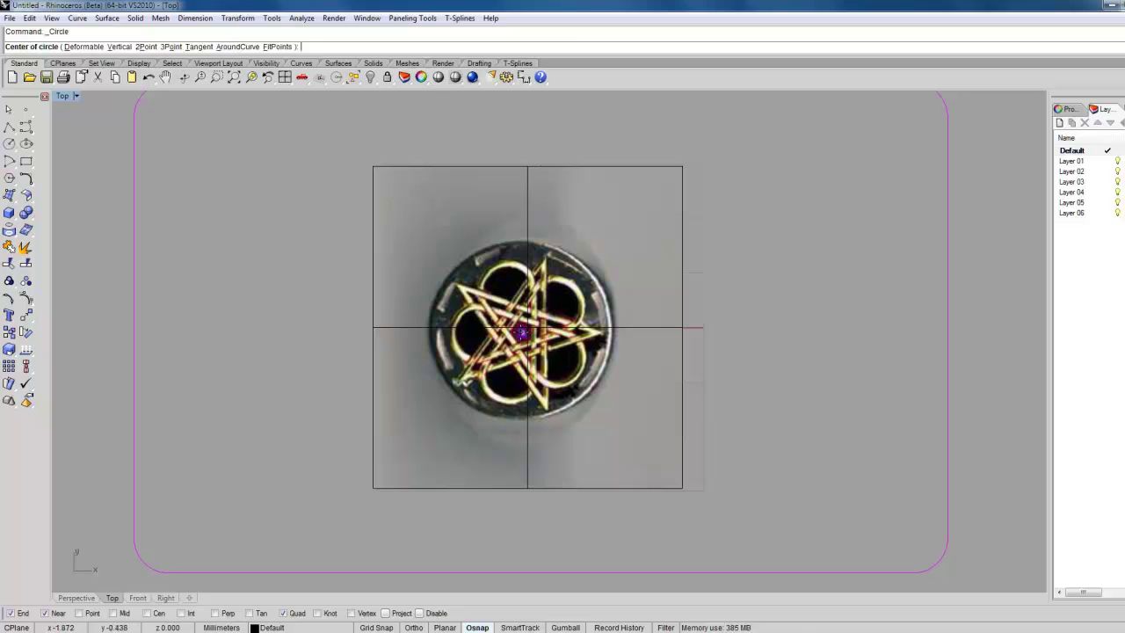
left_click(521, 333)
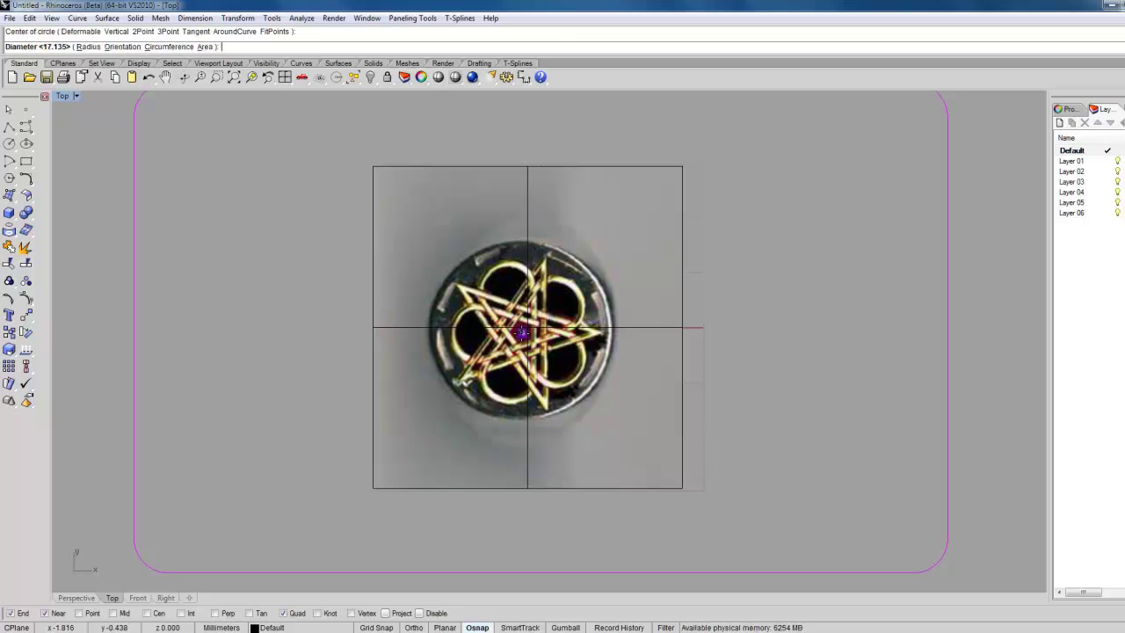
left_click(584, 405)
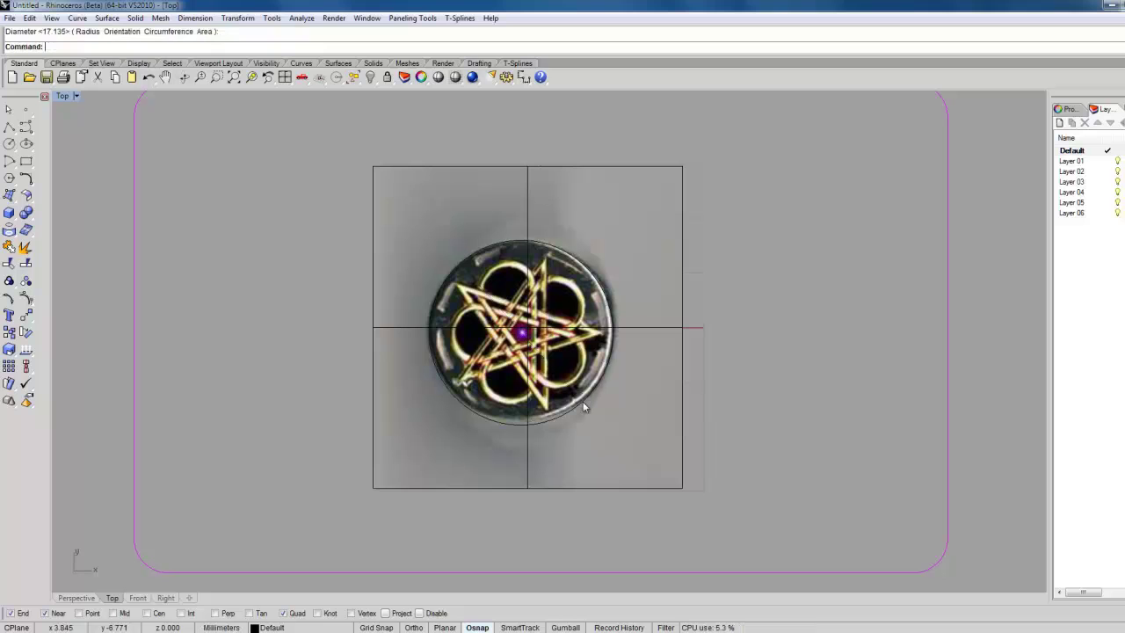
Step: Split the picture frame with the circle and delete the background piece outside it
left_click(25, 262)
left_click(451, 224)
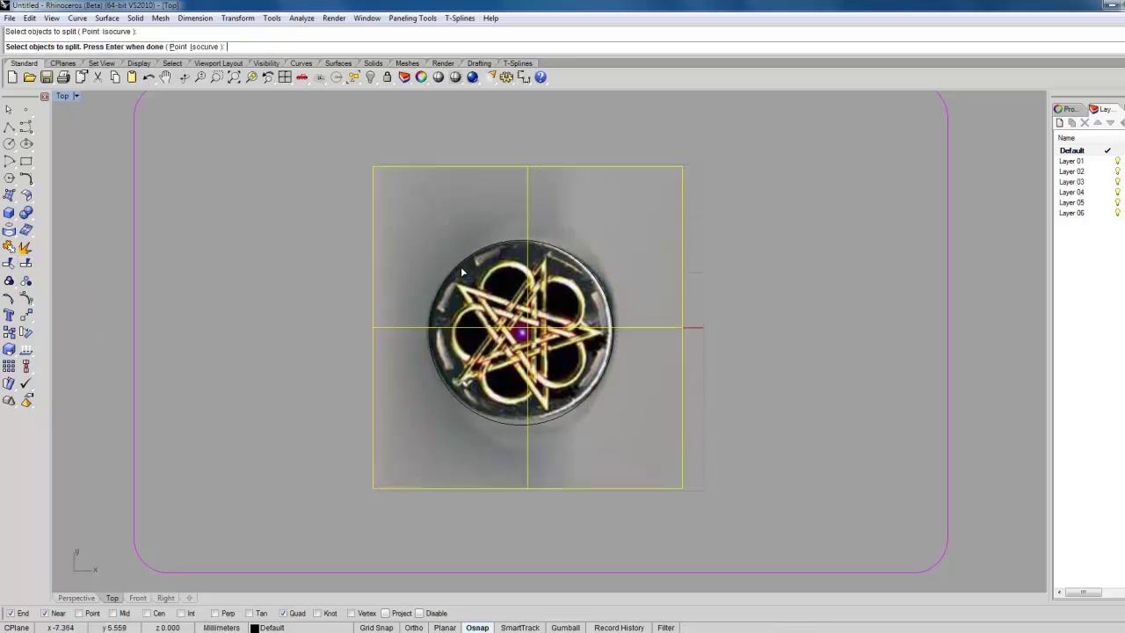
key("Return")
left_click(509, 421)
key("Return")
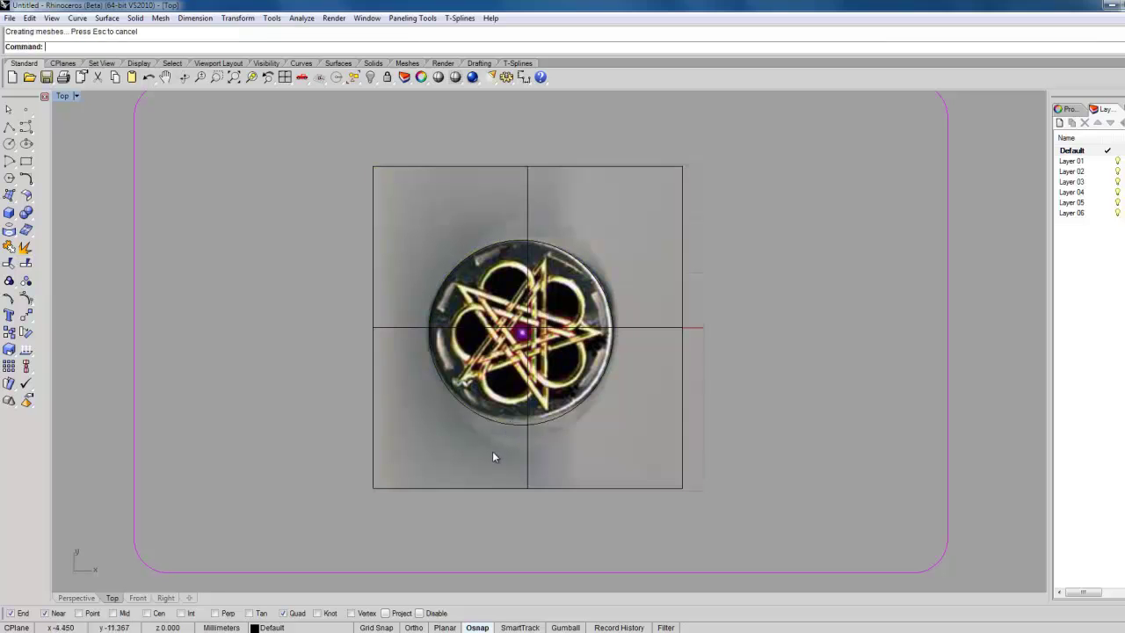
left_click(534, 469)
key("Delete")
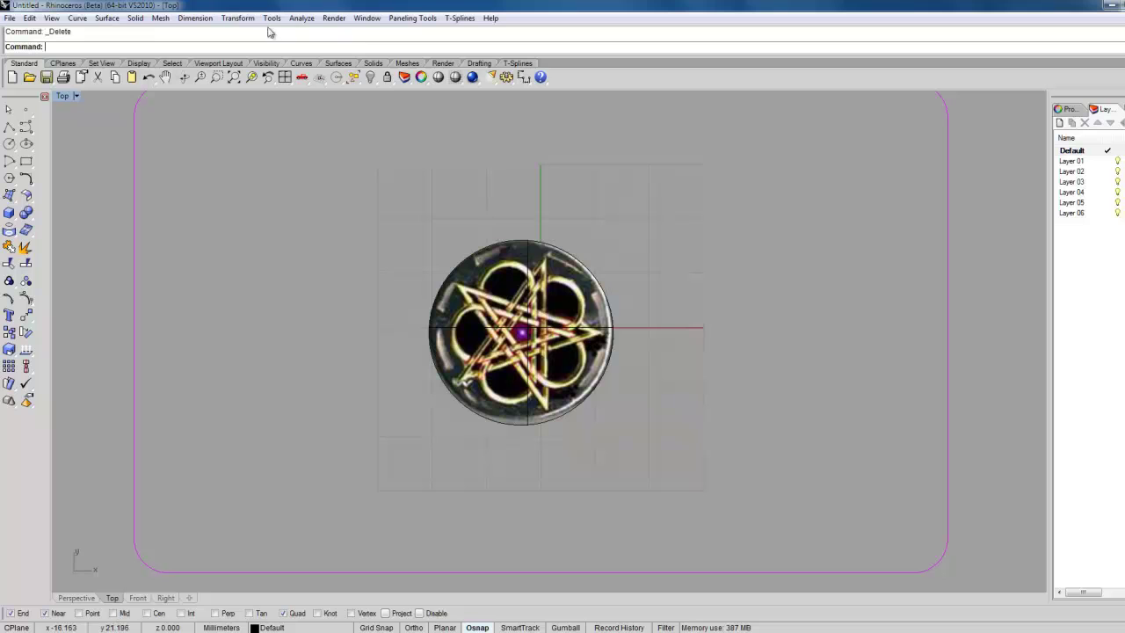
Step: Move the round picture from the centre of its purple gem to the origin 0,0,0
left_click(238, 18)
left_click(253, 35)
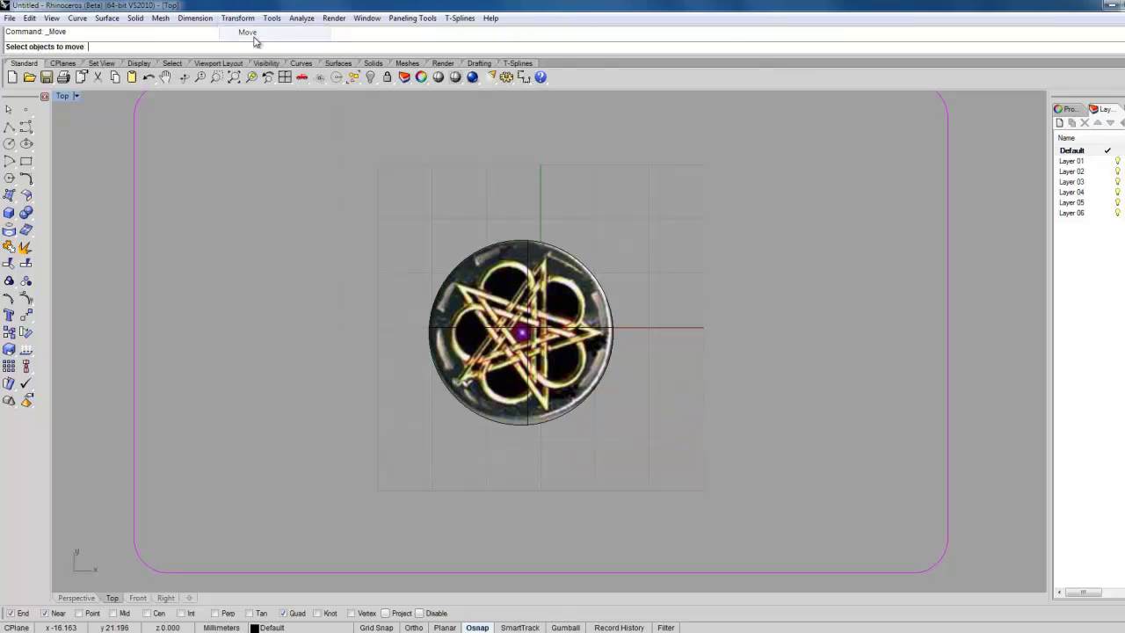
left_click(501, 339)
key("Return")
scroll(522, 335, "up", 5)
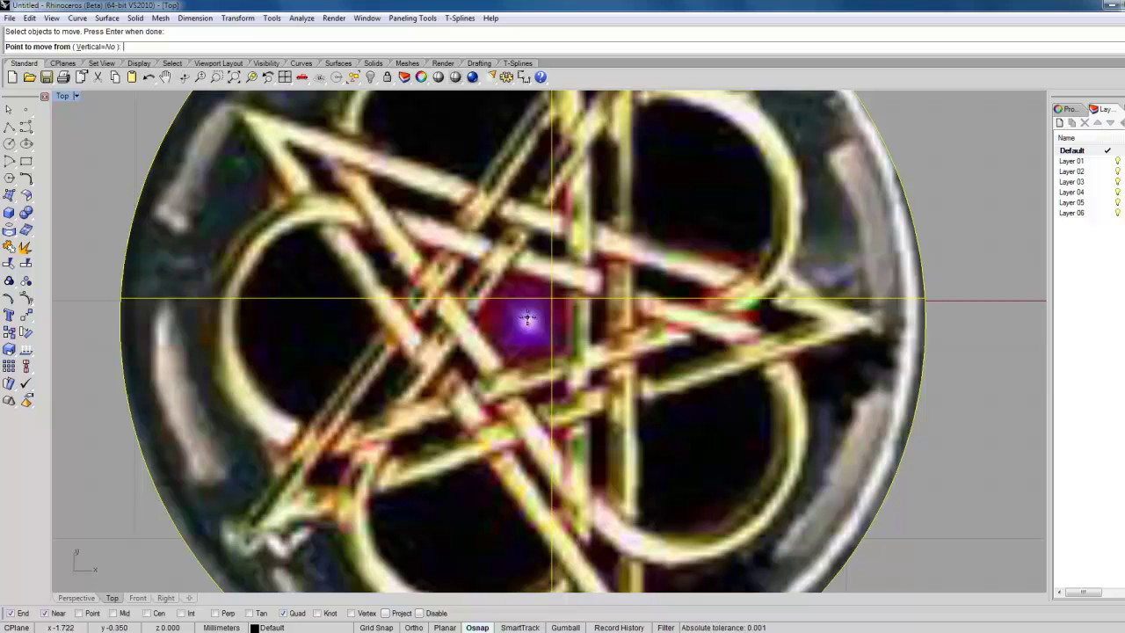
left_click(528, 318)
type("0,0,0")
key("Return")
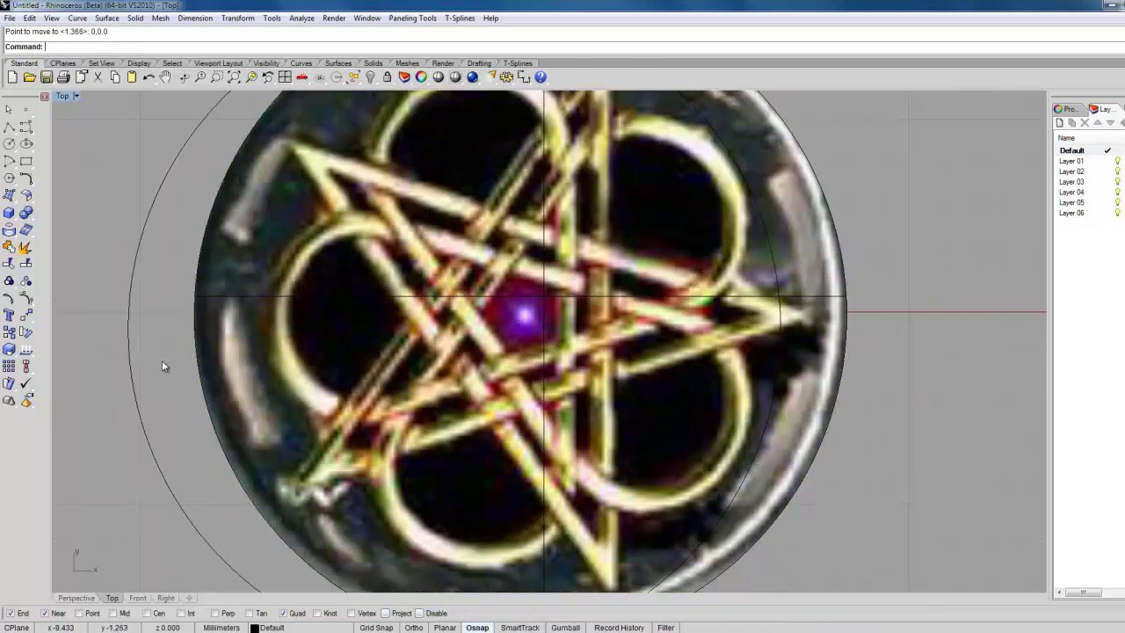
Step: Delete the leftover cutting circle beside the moved picture
left_click(130, 369)
key("Delete")
scroll(512, 417, "down", 3)
right_click_drag(552, 381, 527, 376)
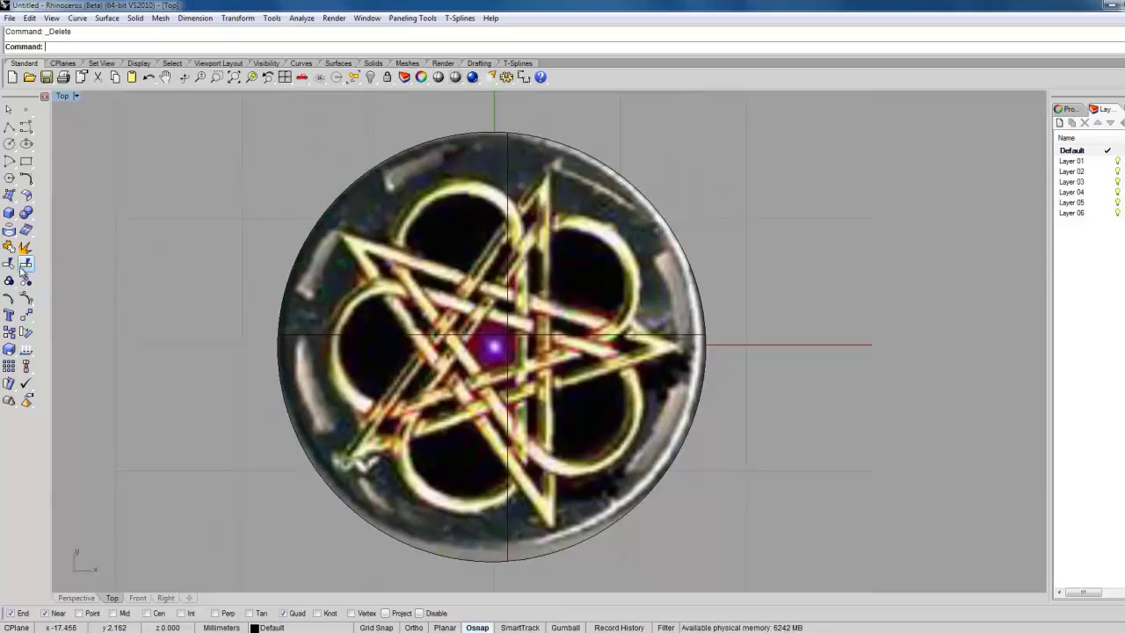
Step: Rotate the round picture about the origin by about 19 degrees counterclockwise so the star's tip points straight up
left_click(32, 331)
left_click(504, 362)
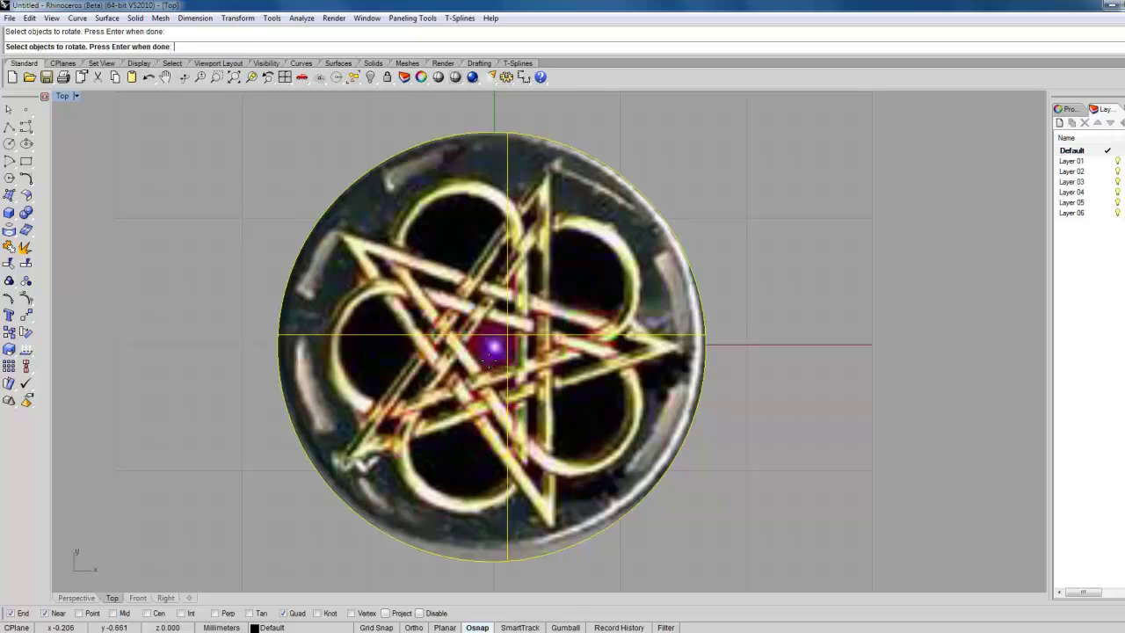
key("Return")
left_click(493, 346)
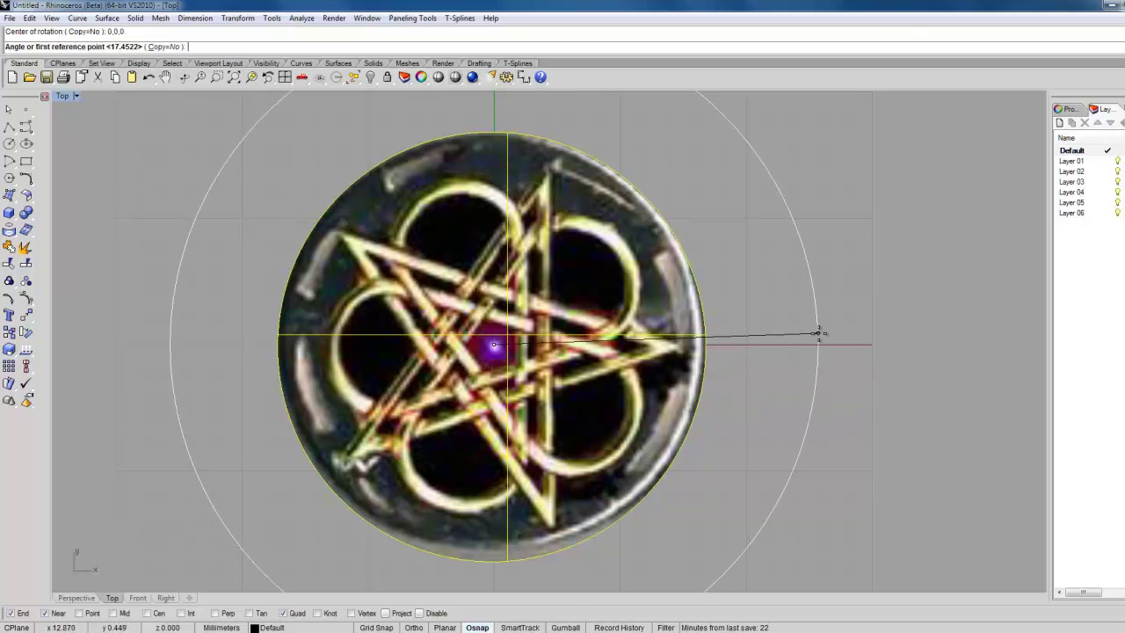
left_click(821, 350)
key("F8")
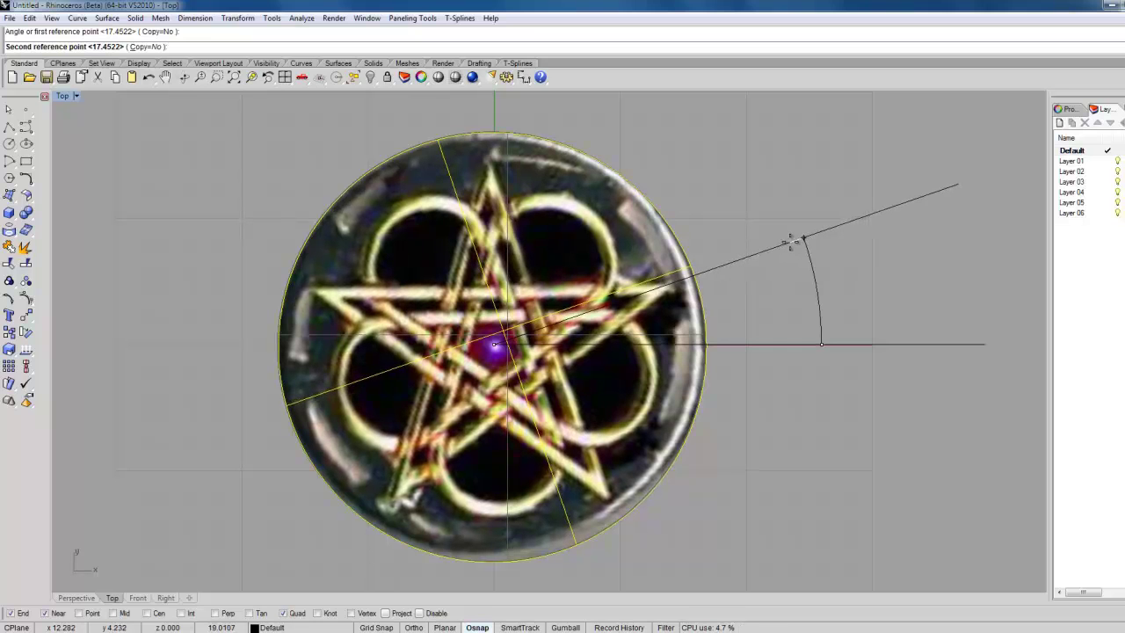
left_click(790, 242)
Step: Set the transparency of the round picture's material to about 67%
left_click(694, 329)
left_click(272, 627)
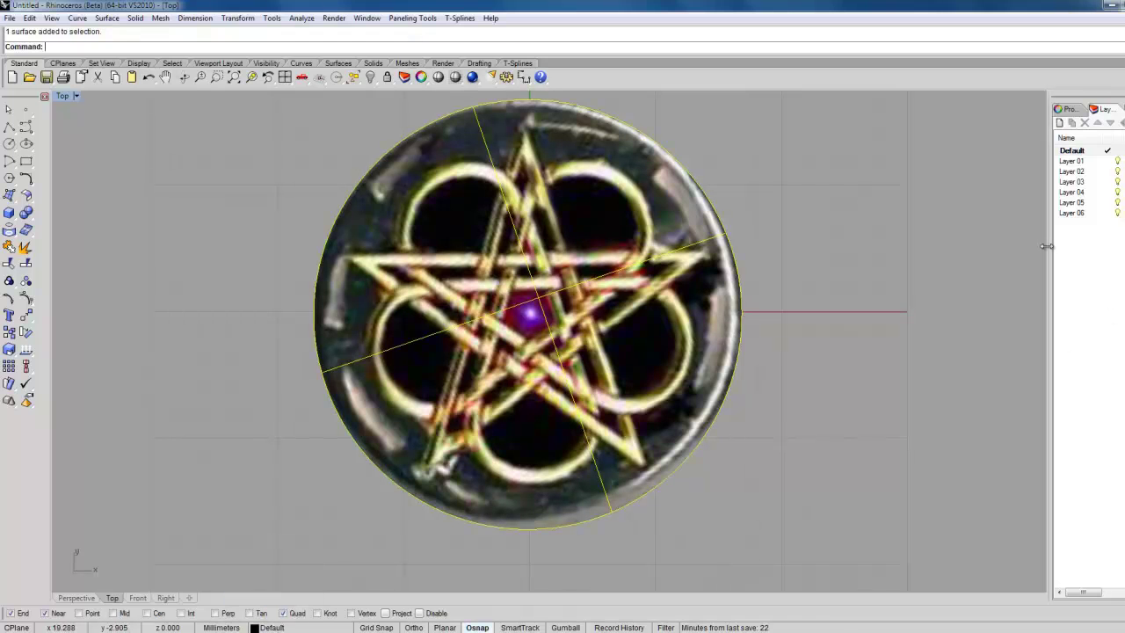
left_click(1064, 110)
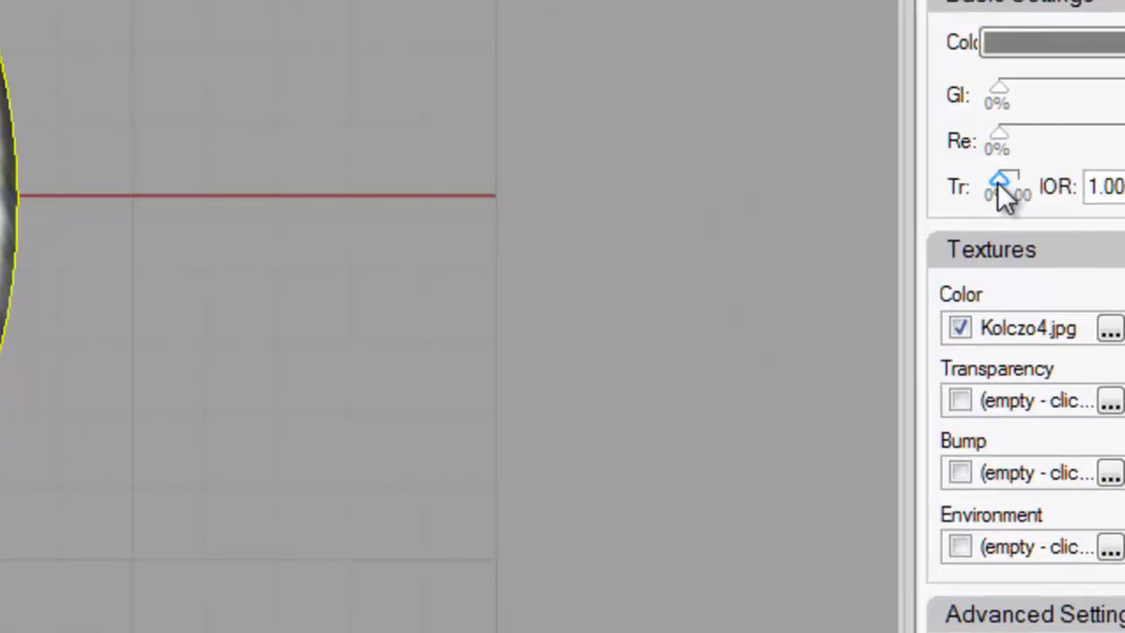
mouse_move(998, 181)
left_mouse_down()
mouse_move(1022, 180)
mouse_move(1010, 180)
left_mouse_up()
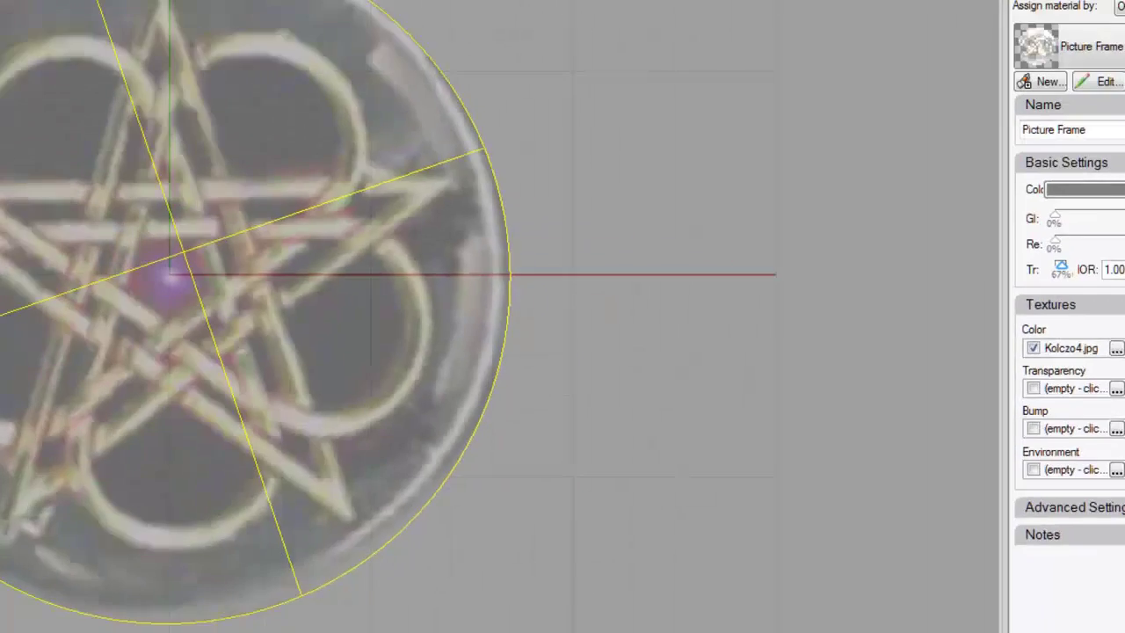
Step: Move the selected picture surface to the locked Layer 04
left_click(267, 626)
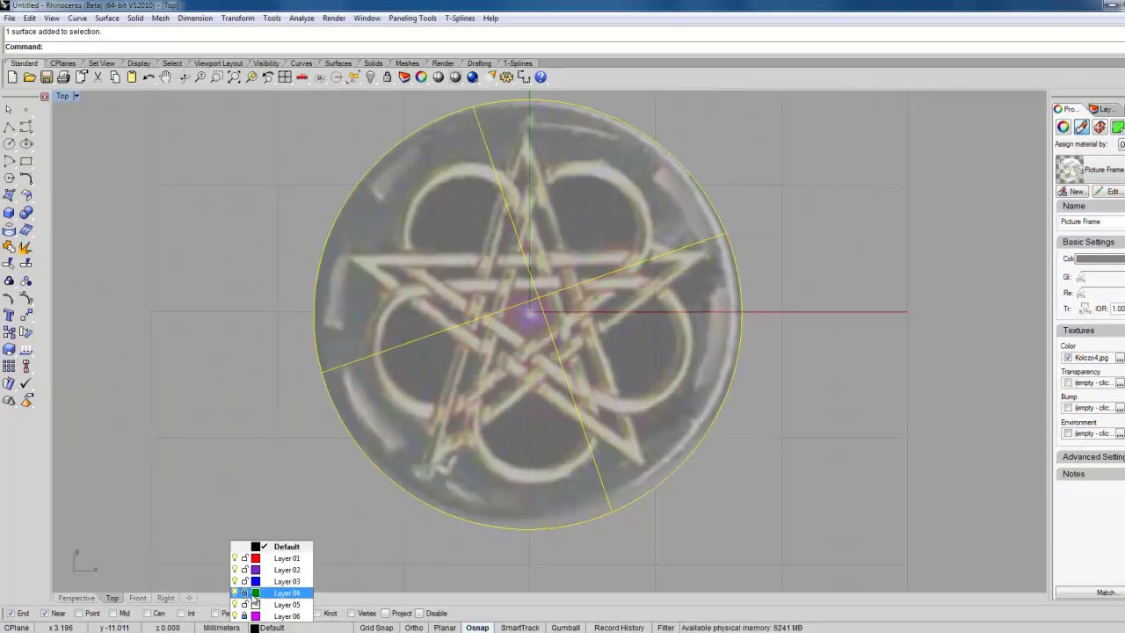
right_click(256, 595)
left_click(313, 572)
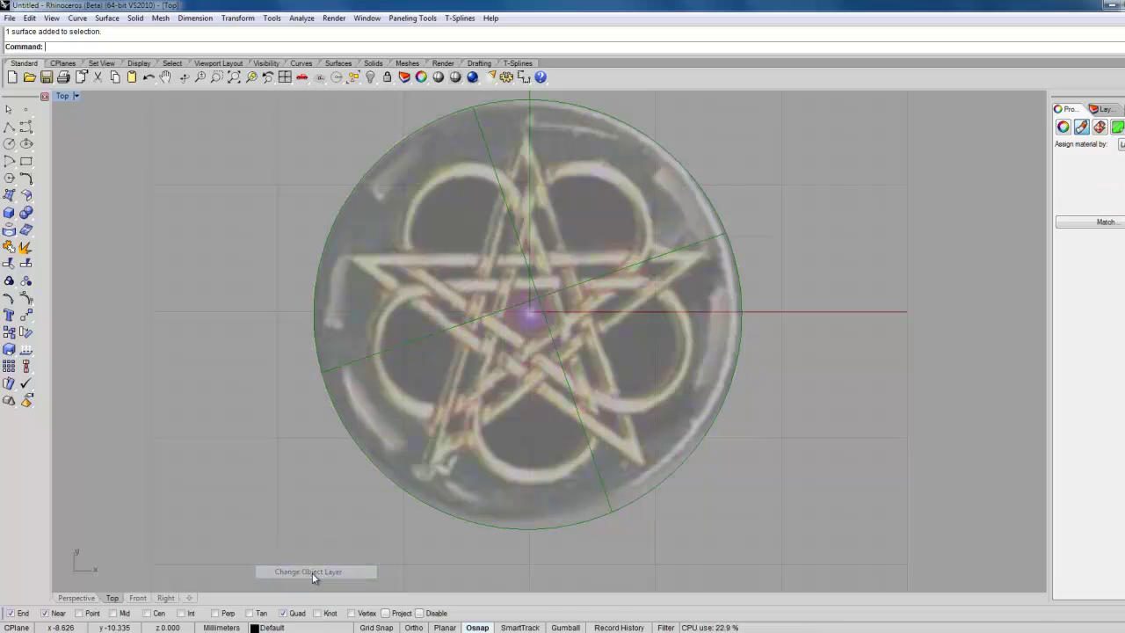
right_click_drag(539, 405, 547, 434)
scroll(548, 426, "down", 2)
scroll(549, 417, "up", 2)
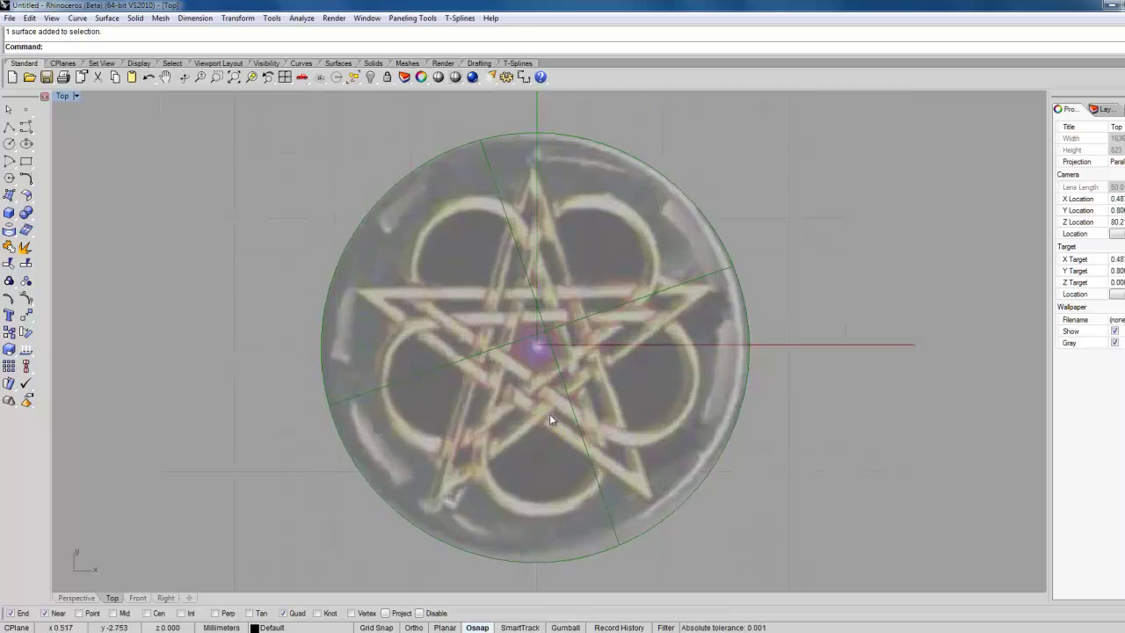
scroll(547, 416, "down", 2)
scroll(547, 420, "up", 2)
scroll(555, 422, "down", 2)
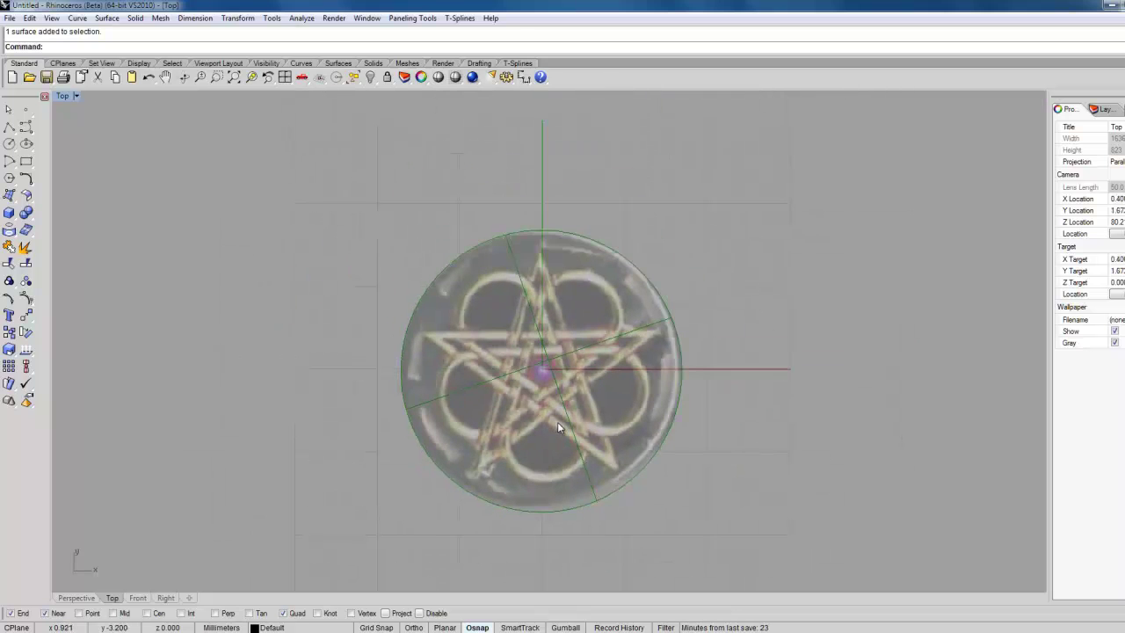
scroll(565, 428, "up", 2)
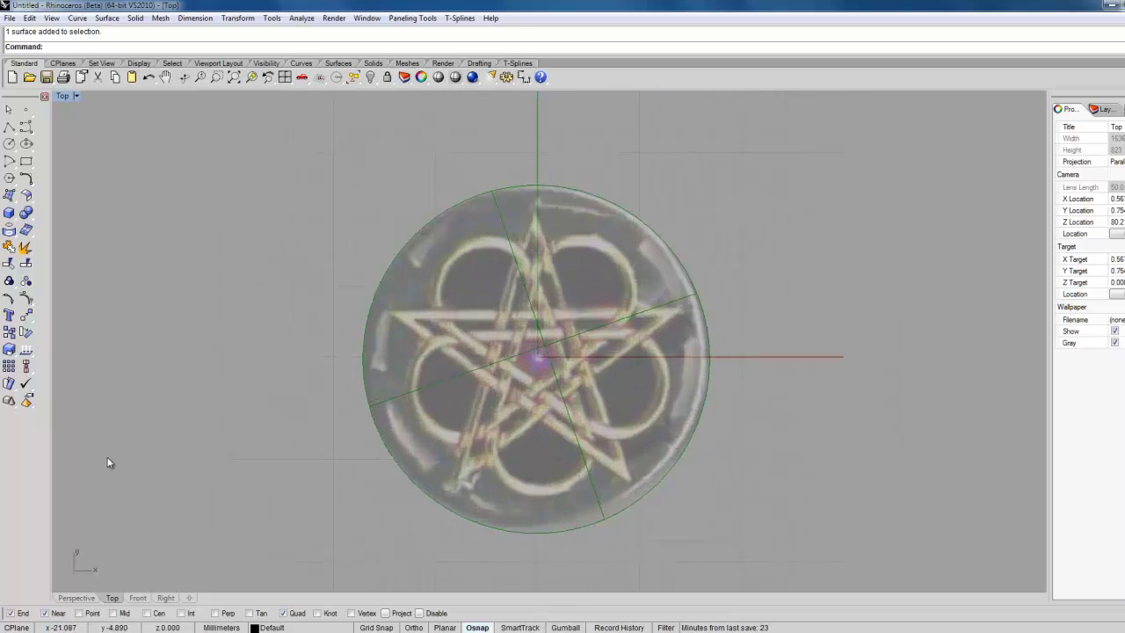
Step: Draw a five-sided inscribed polygon centred at 0,0,0 around the picture, with one corner straight up on the vertical axis
left_click(8, 178)
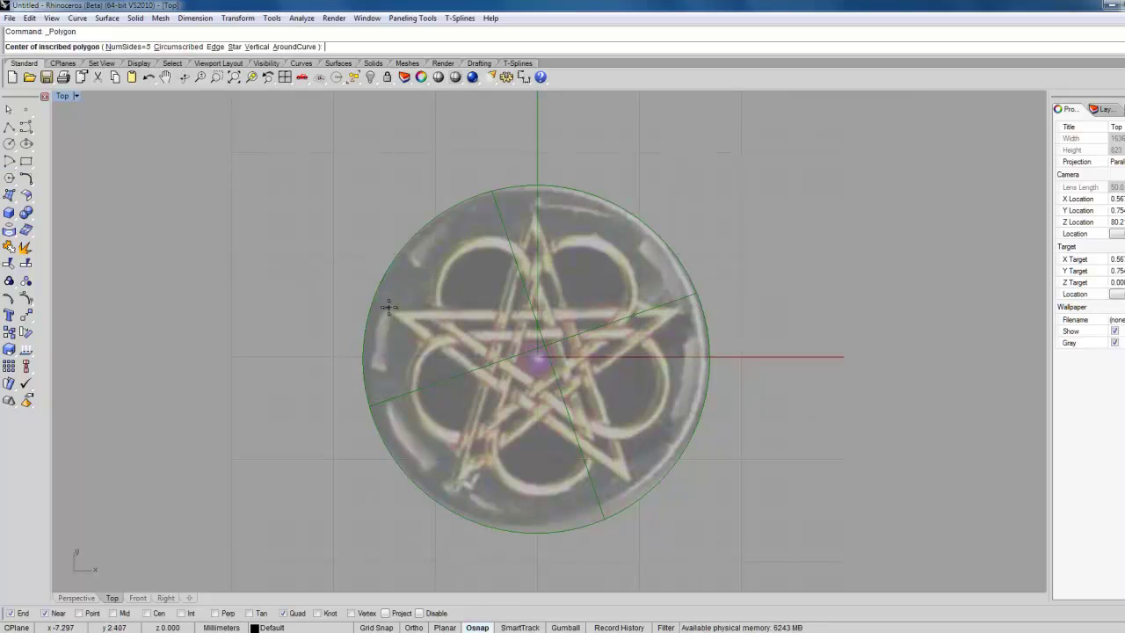
type("0,0,0")
key("Return")
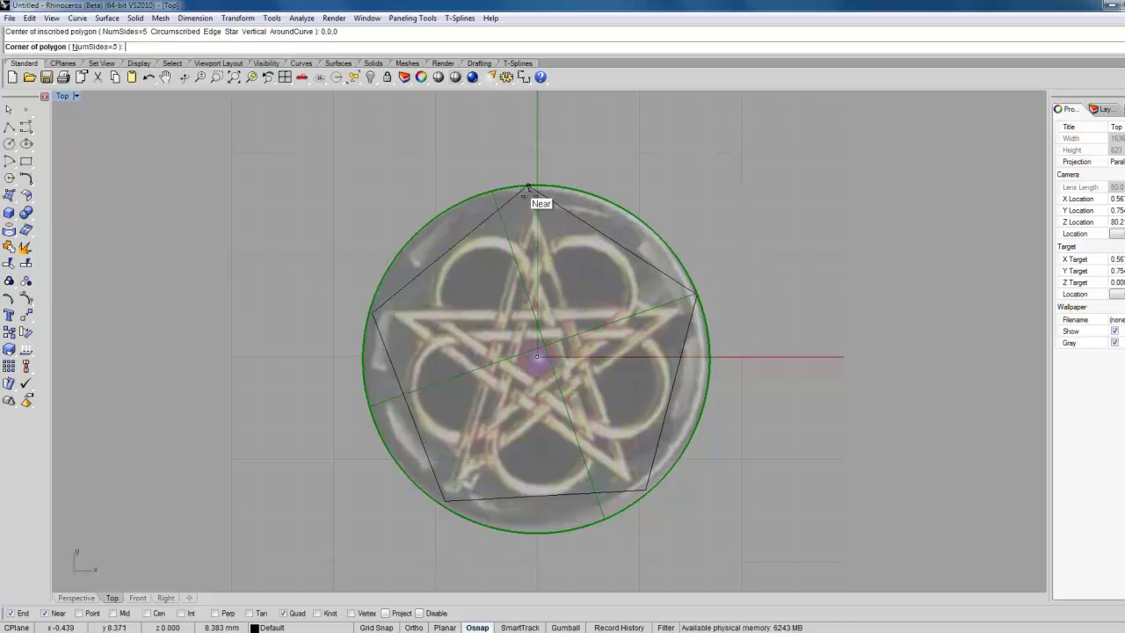
key("F8")
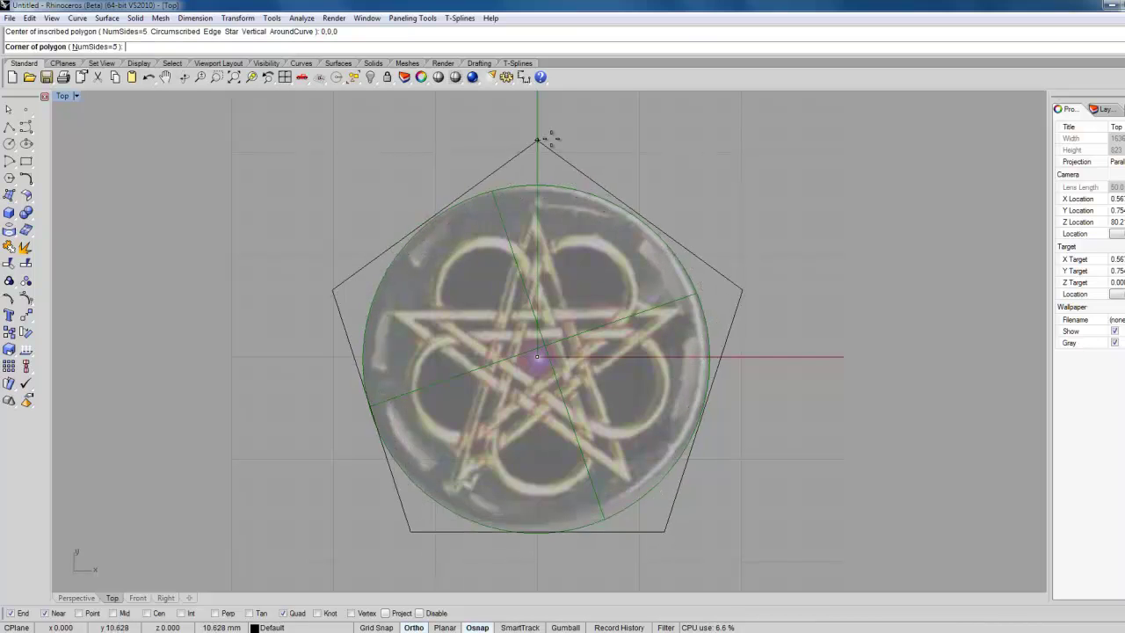
left_click(552, 117, "shift")
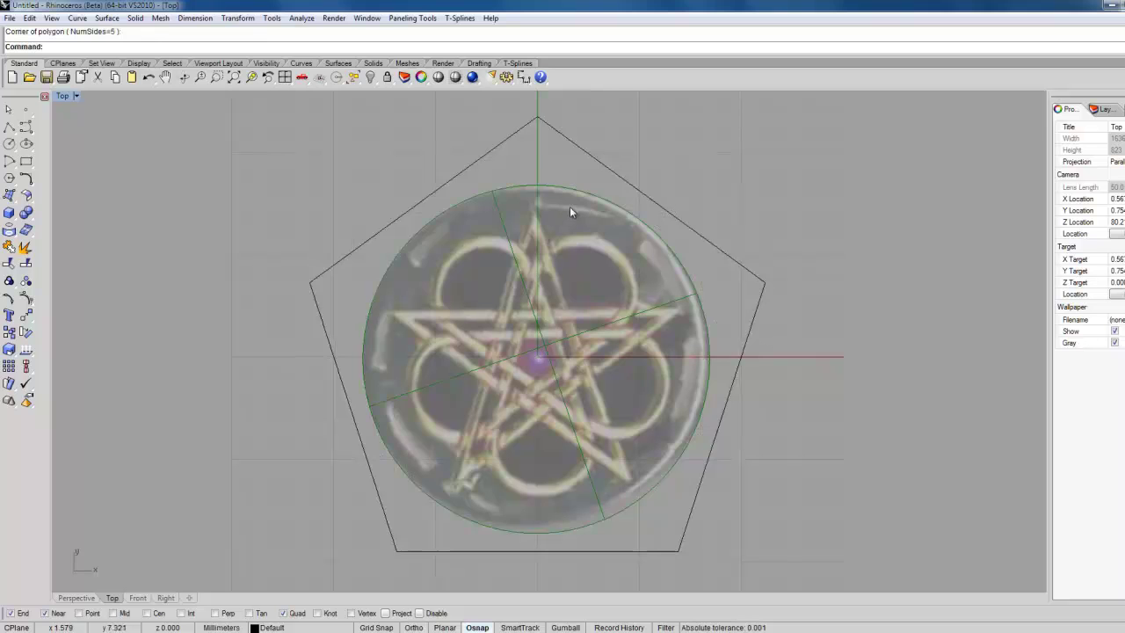
Step: Delete the pentagon drawn around the picture
left_click(469, 182)
key("Escape")
left_click(442, 186)
key("Escape")
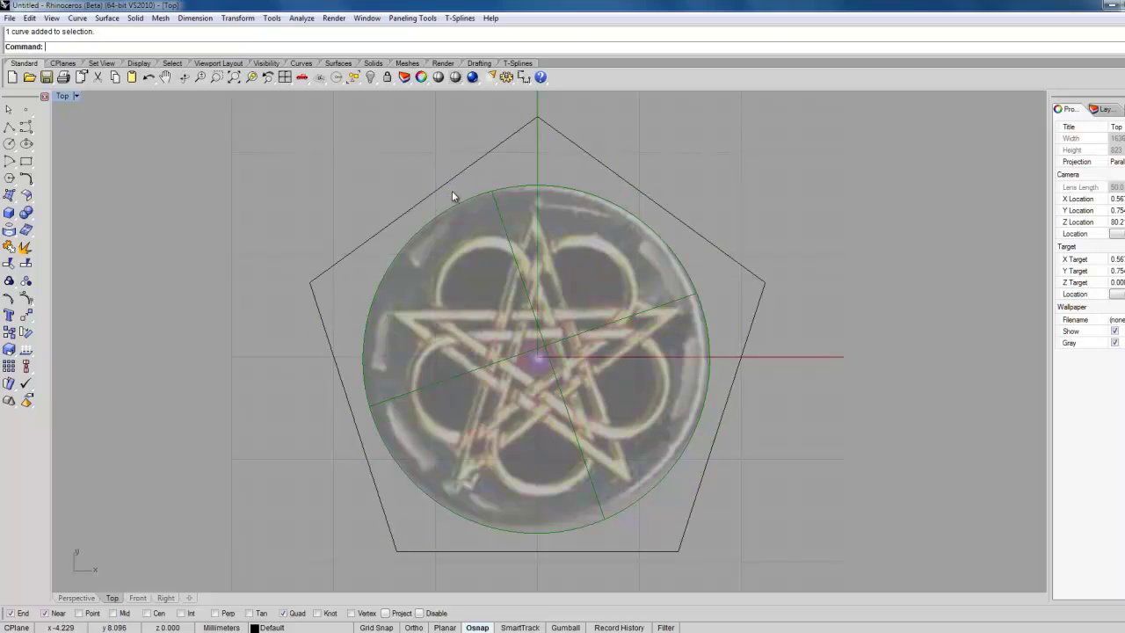
left_click(438, 188)
key("Delete")
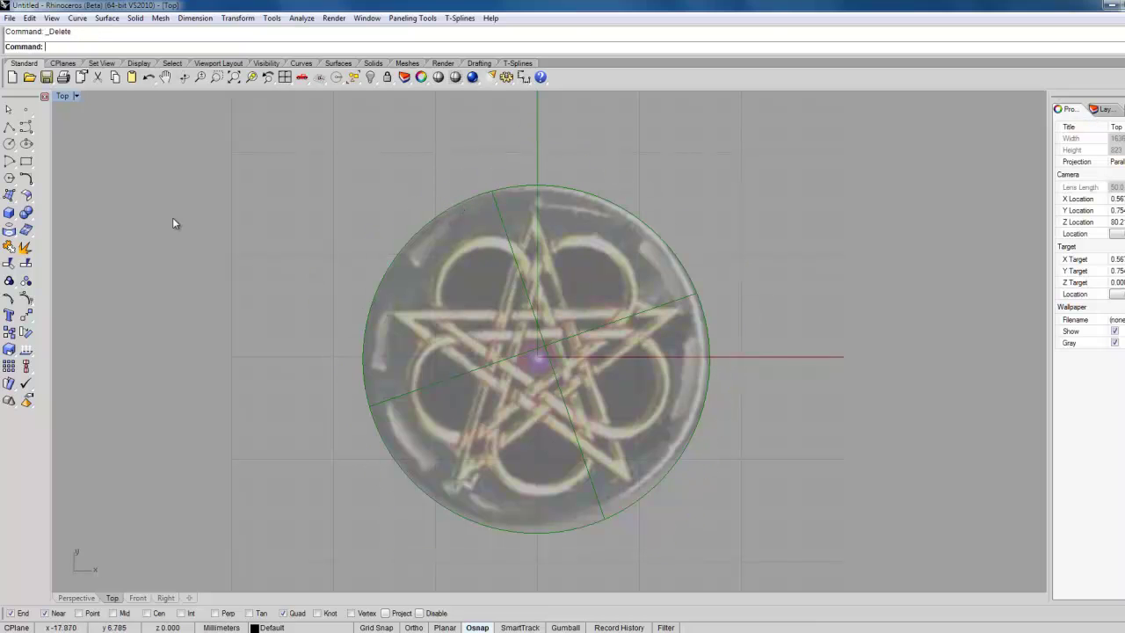
Step: Draw a five-pointed star centred at 0,0,0 with one tip straight up about 11 mm away and an inner radius of about 4.2 mm
left_click(10, 178)
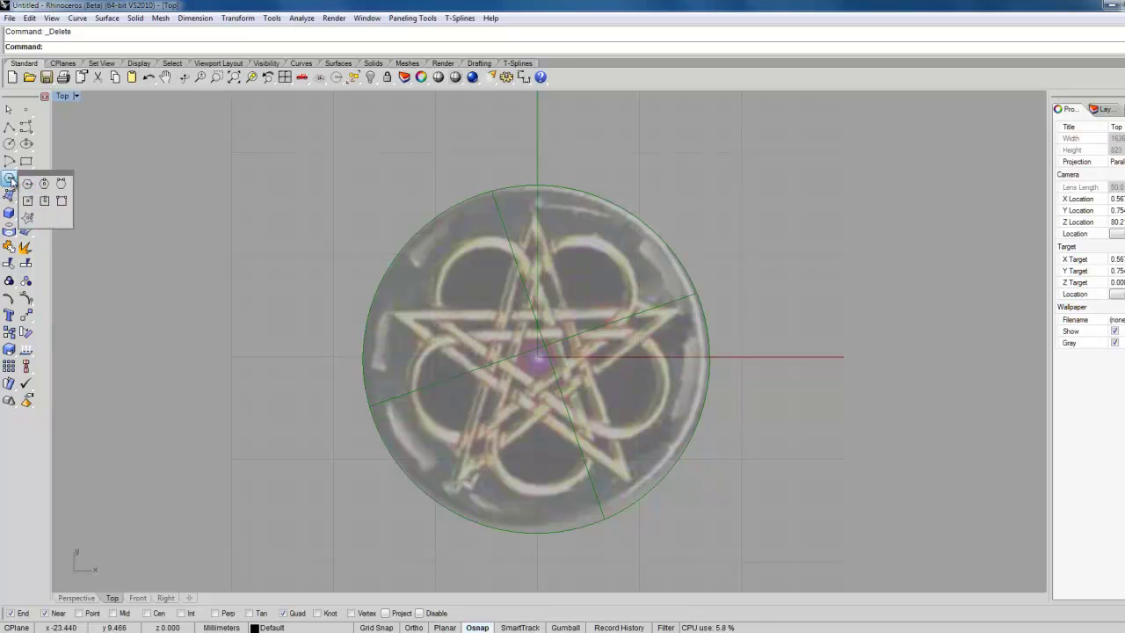
left_click(10, 179)
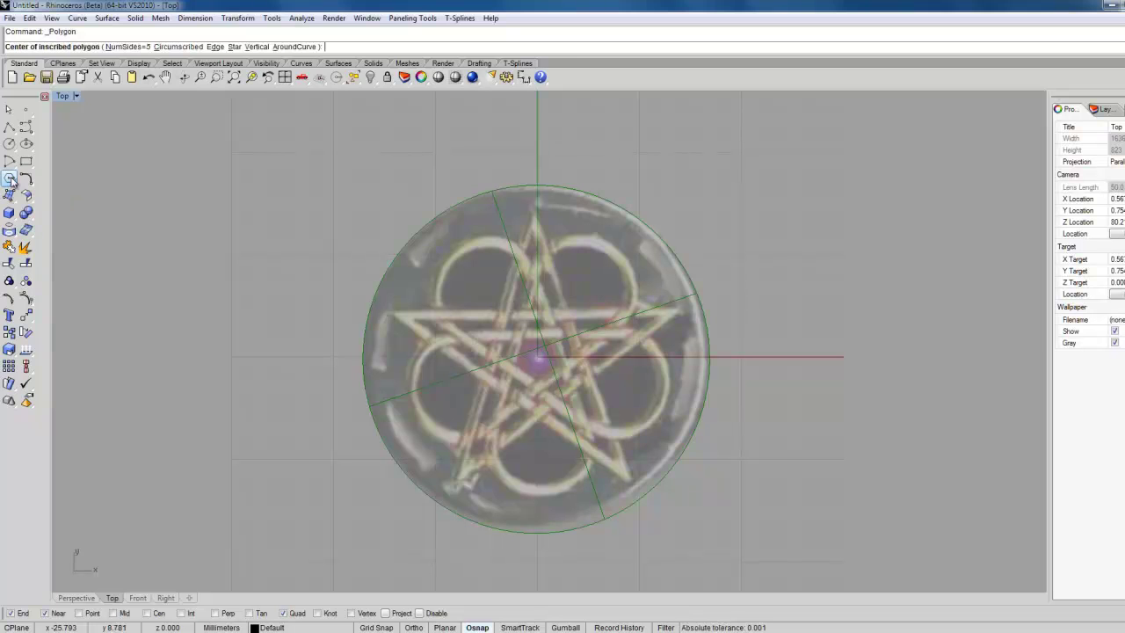
left_click(235, 45)
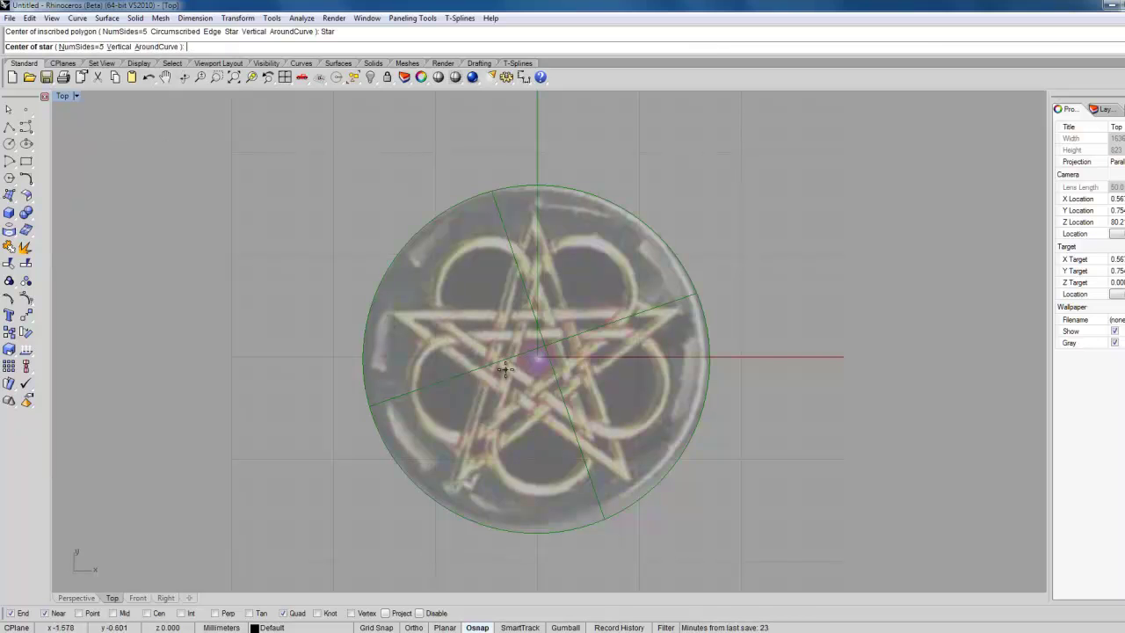
type("0,0,0")
key("Return")
key("F8")
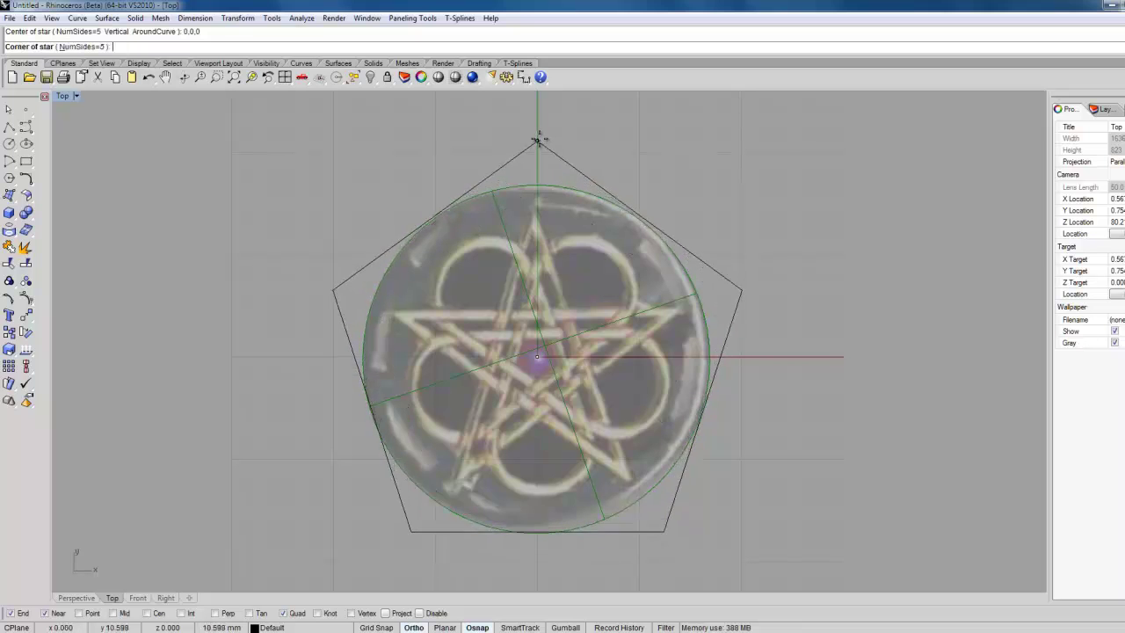
left_click(537, 133)
key("F8")
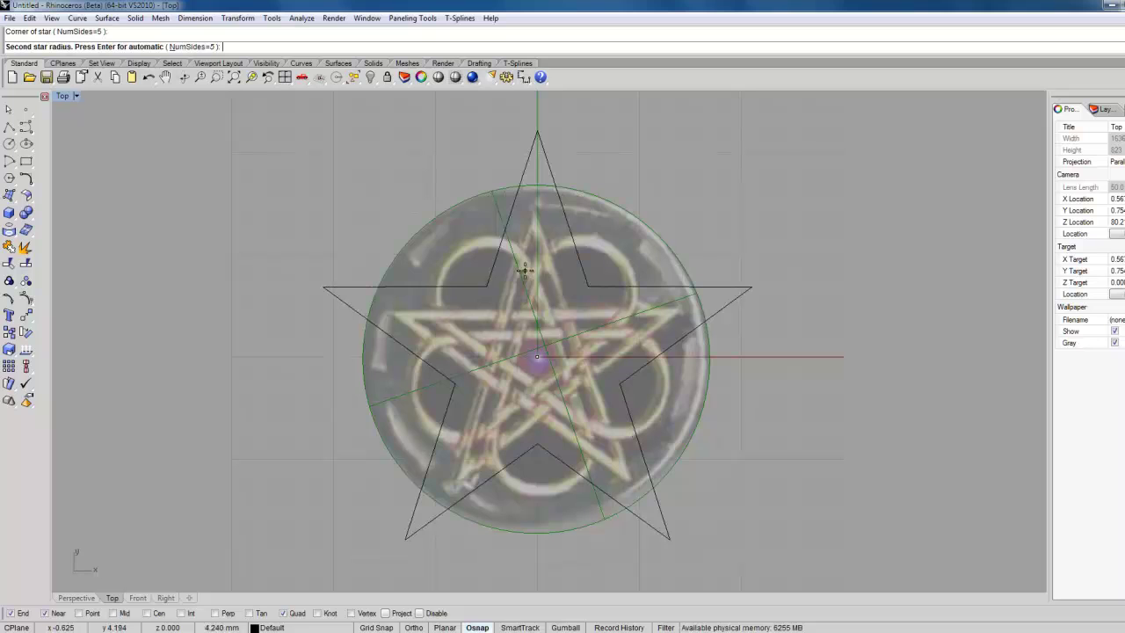
left_click(525, 273)
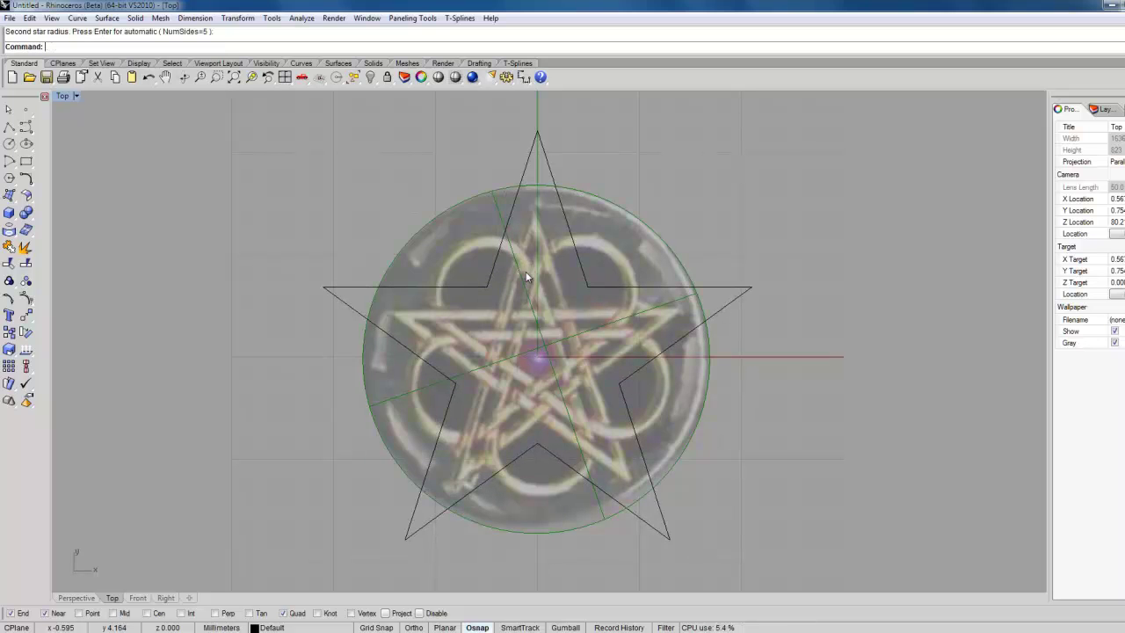
mouse_move(702, 186)
right_mouse_down()
mouse_move(695, 221)
mouse_move(704, 198)
right_mouse_up()
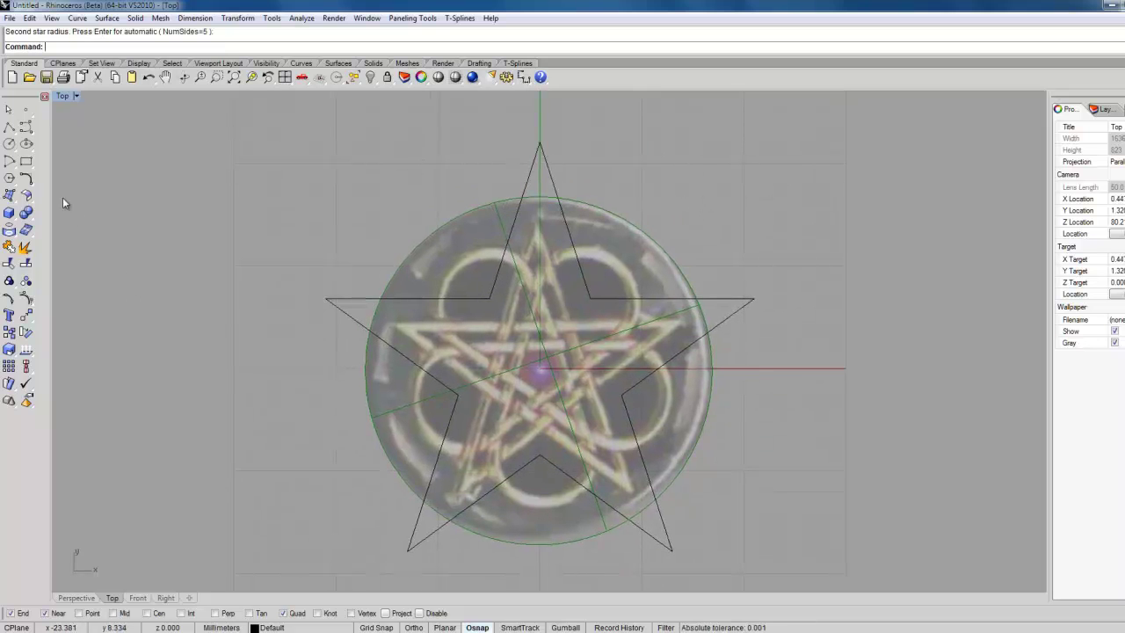
Step: Draw a circle by diameter from the star's top tip to its upper-right tip
left_click(9, 146)
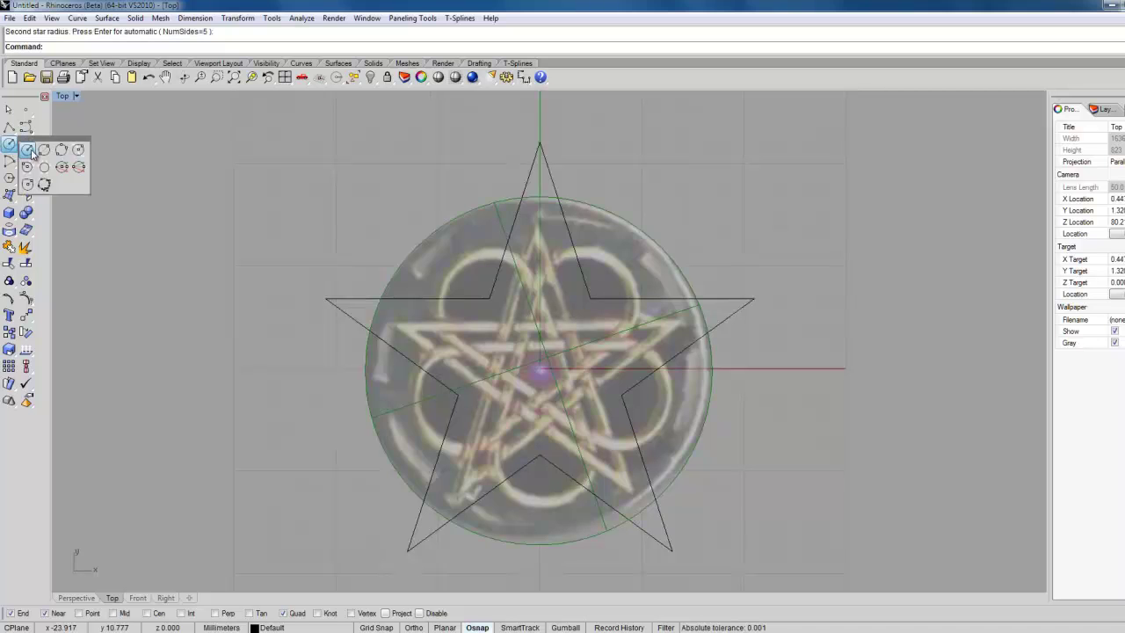
left_click(40, 153)
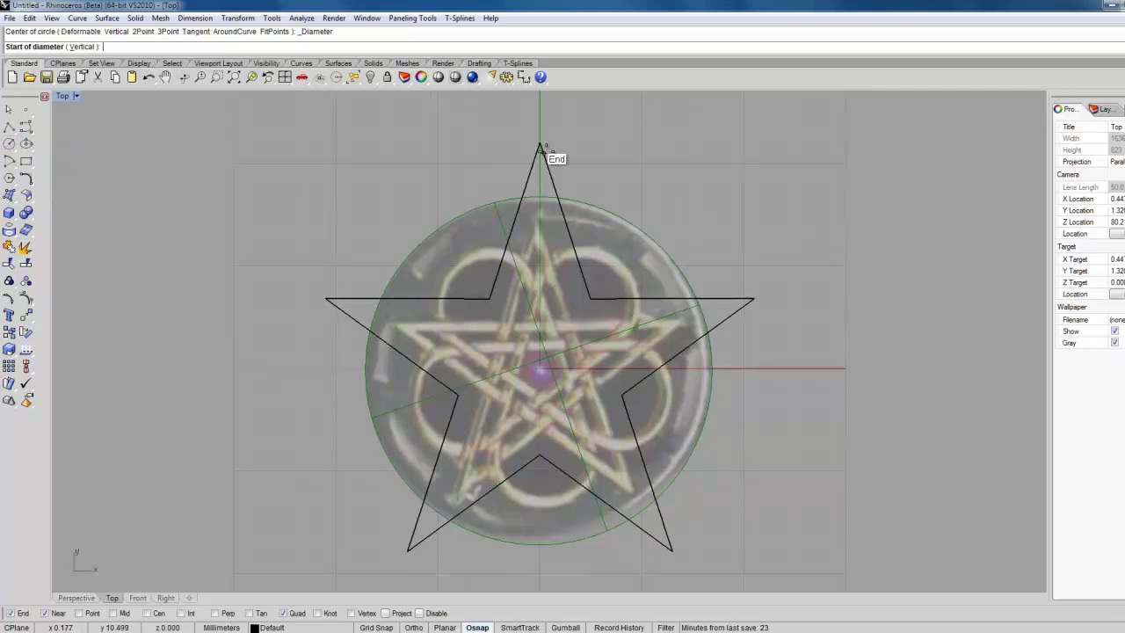
left_click(539, 143)
left_click(755, 301)
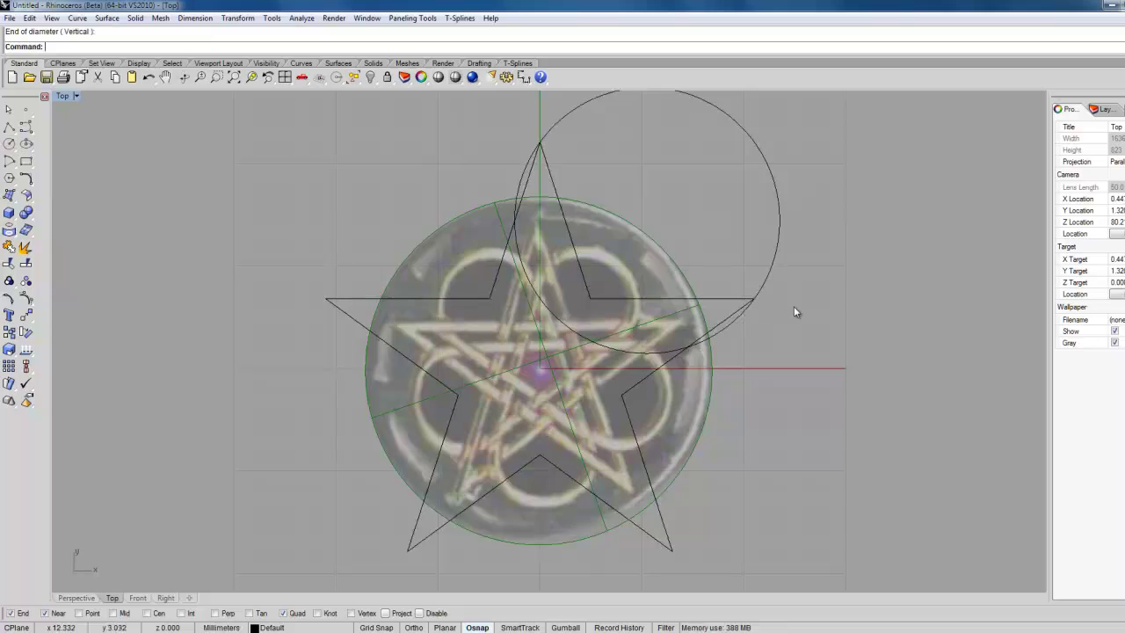
scroll(803, 333, "down", 5)
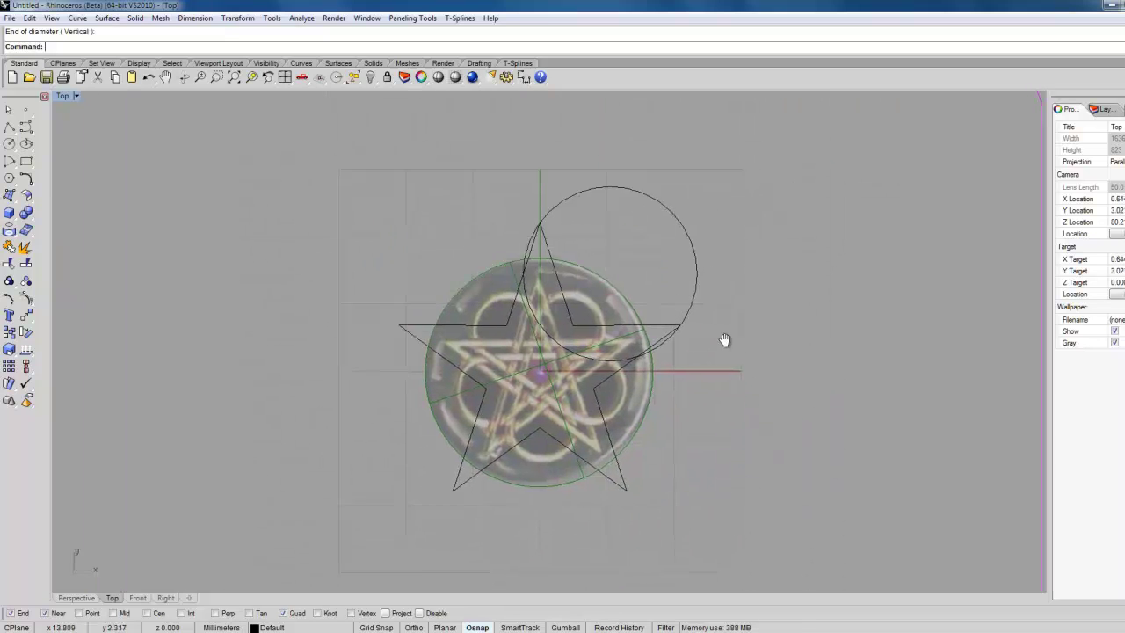
scroll(671, 308, "up", 3)
scroll(672, 313, "down", 3)
scroll(671, 319, "up", 3)
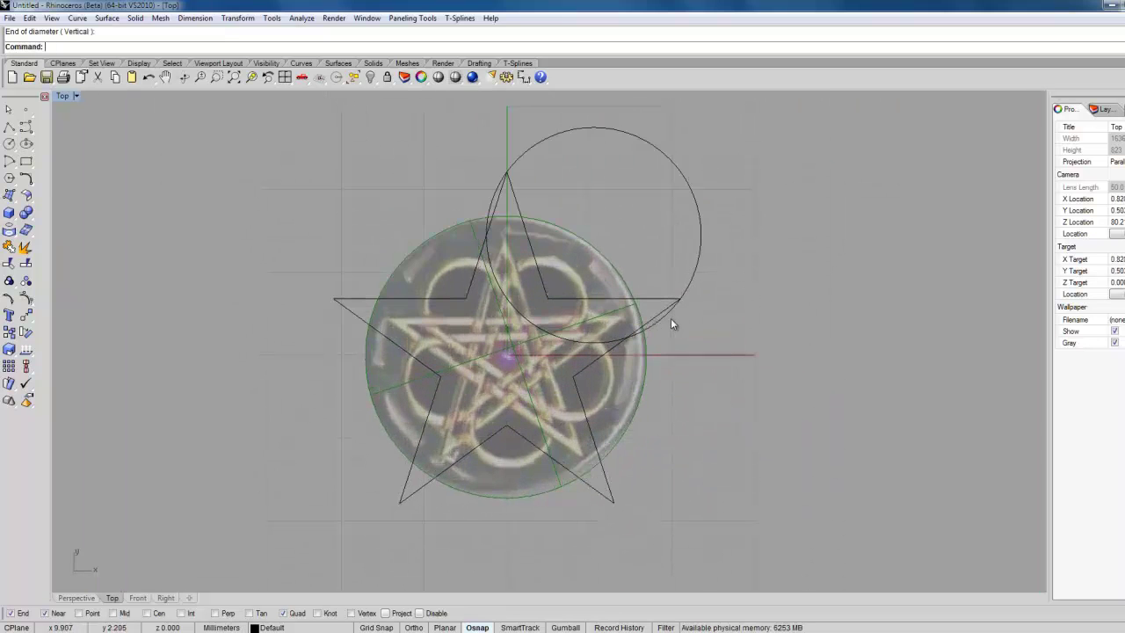
Step: Draw straight lines from the star's top tip to its lower-left and lower-right tips
left_click(9, 126)
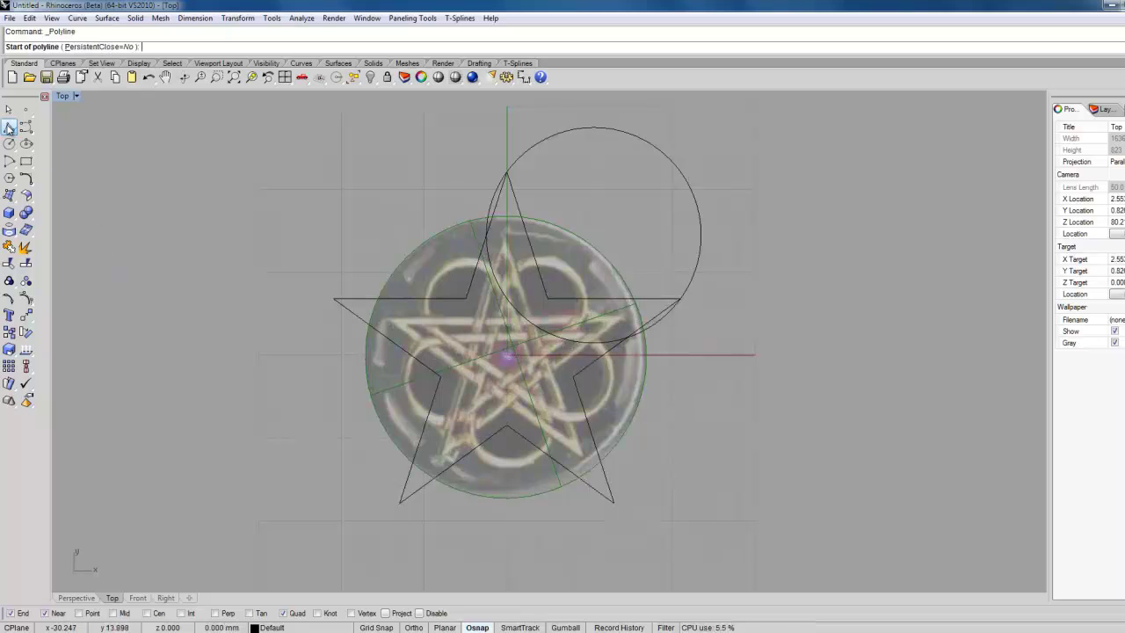
left_click(506, 172)
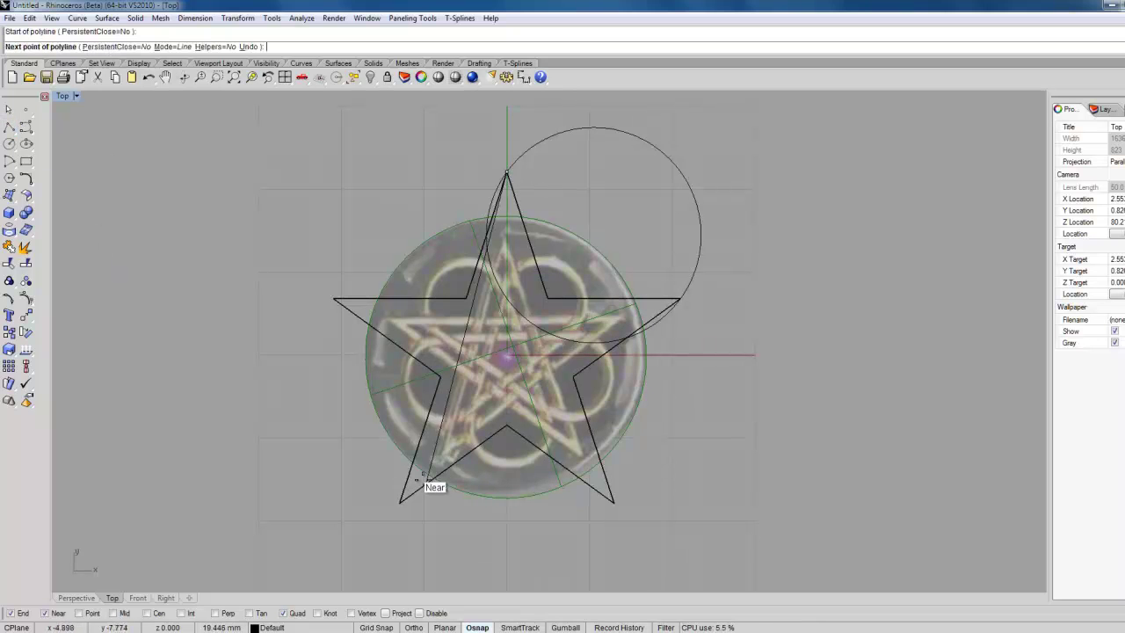
left_click(400, 502)
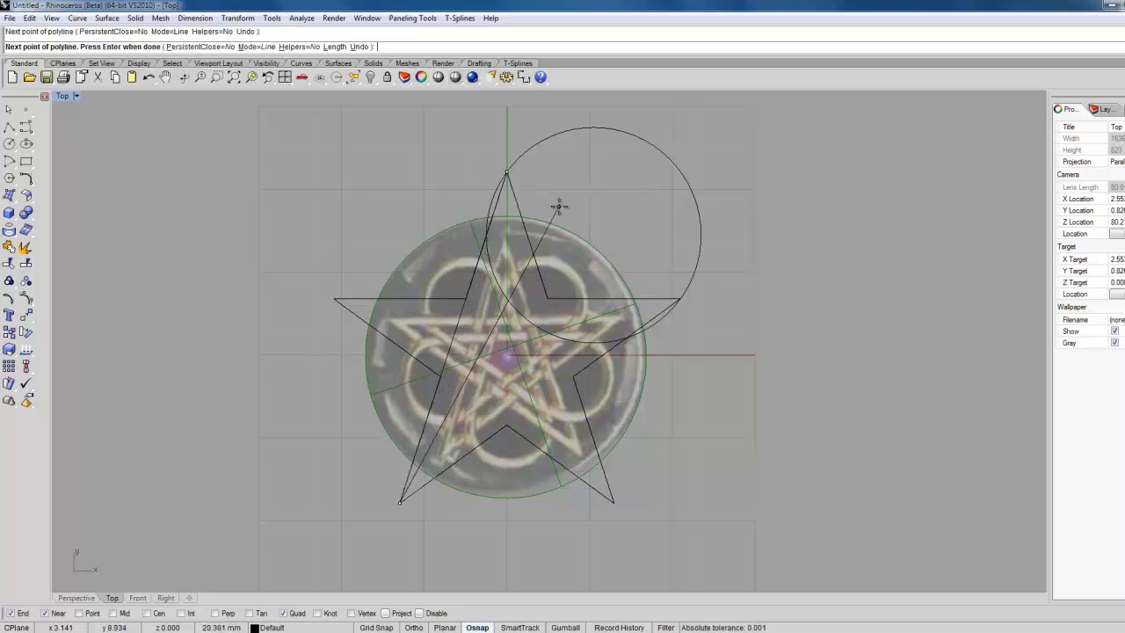
left_click(508, 167)
key("Return")
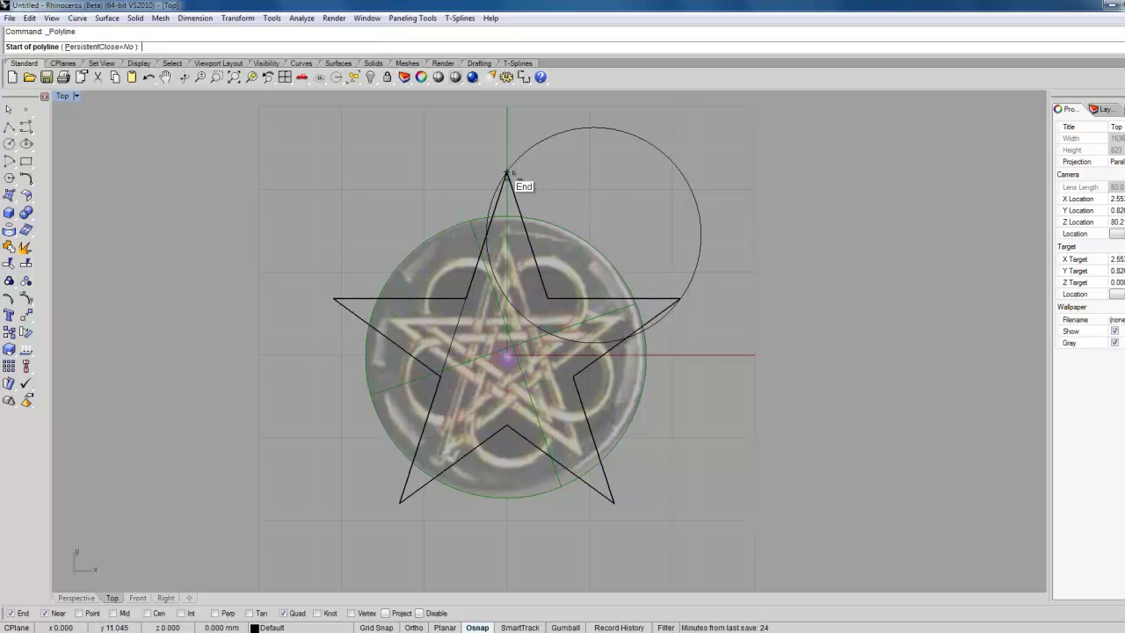
left_click(507, 172)
left_click(613, 502)
key("Return")
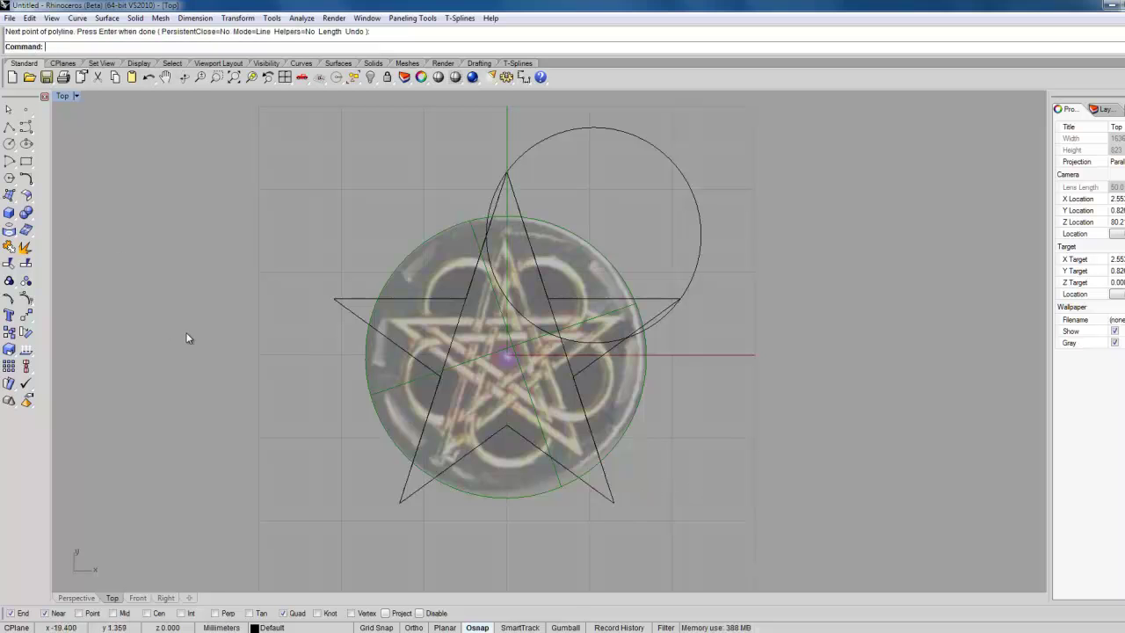
Step: Hide Layer 04 and split the circle, using the long right-hand line and the star outline as cutting objects
left_click(266, 628)
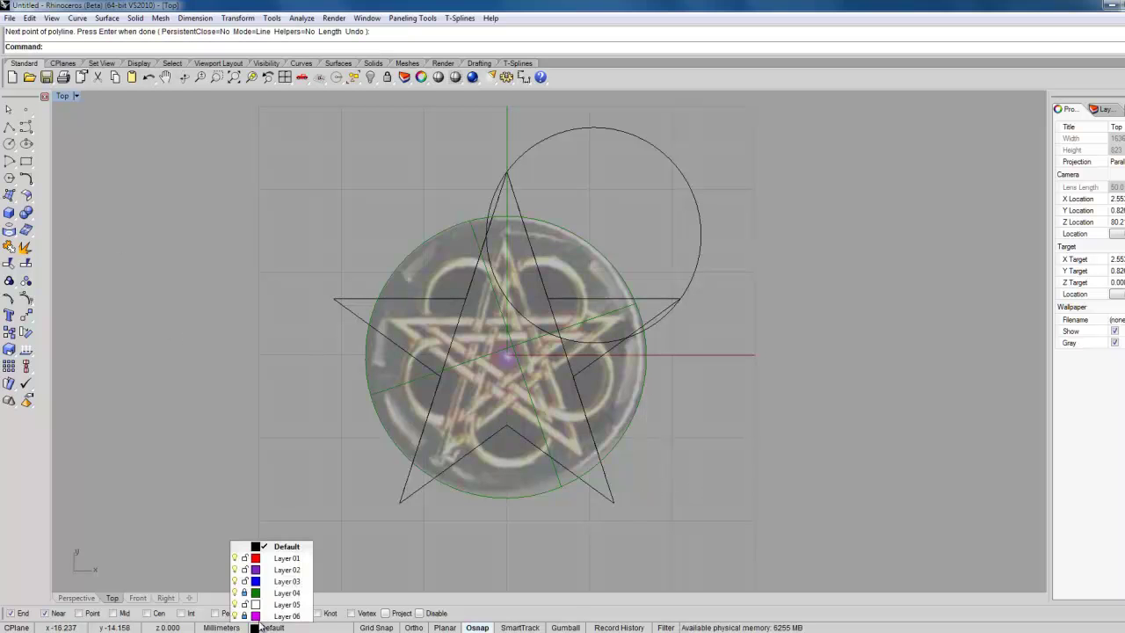
left_click(234, 593)
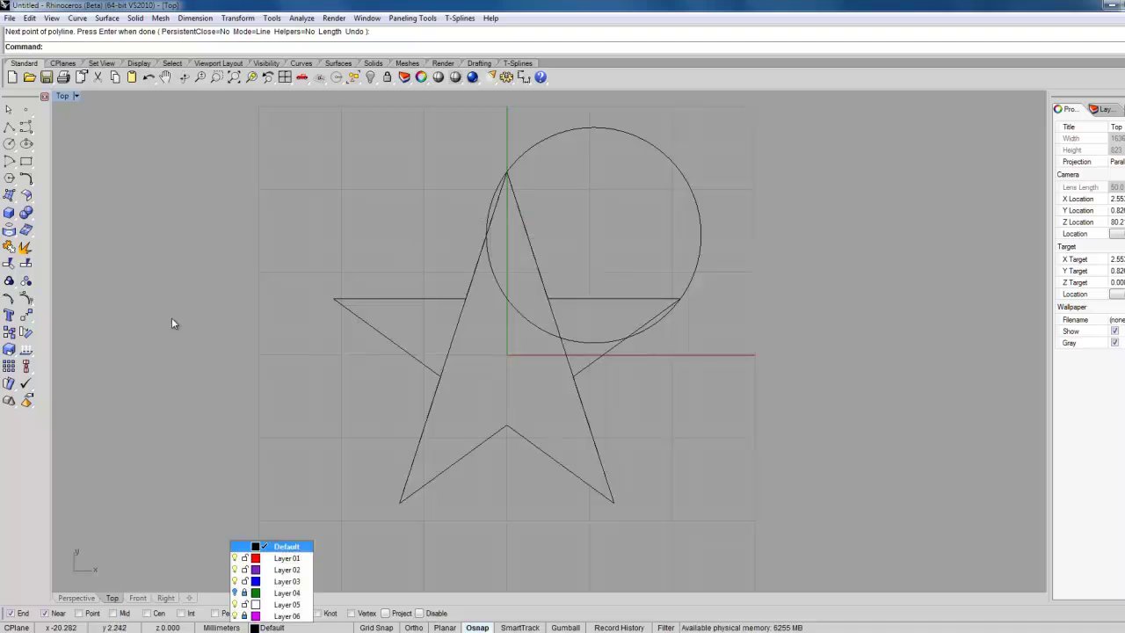
left_click(10, 263)
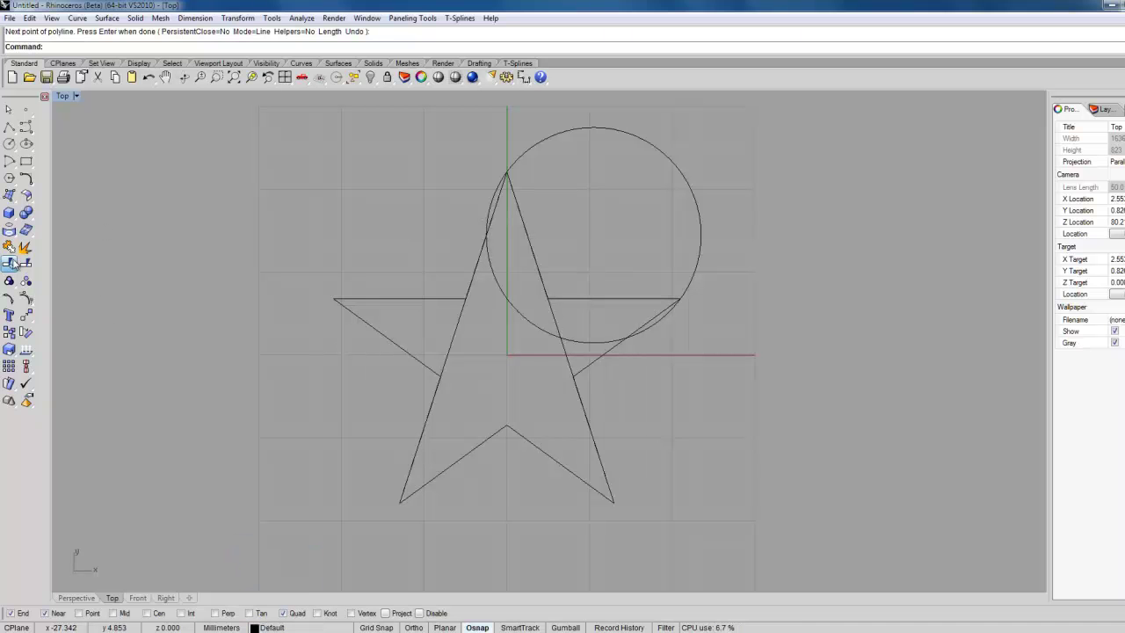
left_click(10, 263)
left_click(27, 263)
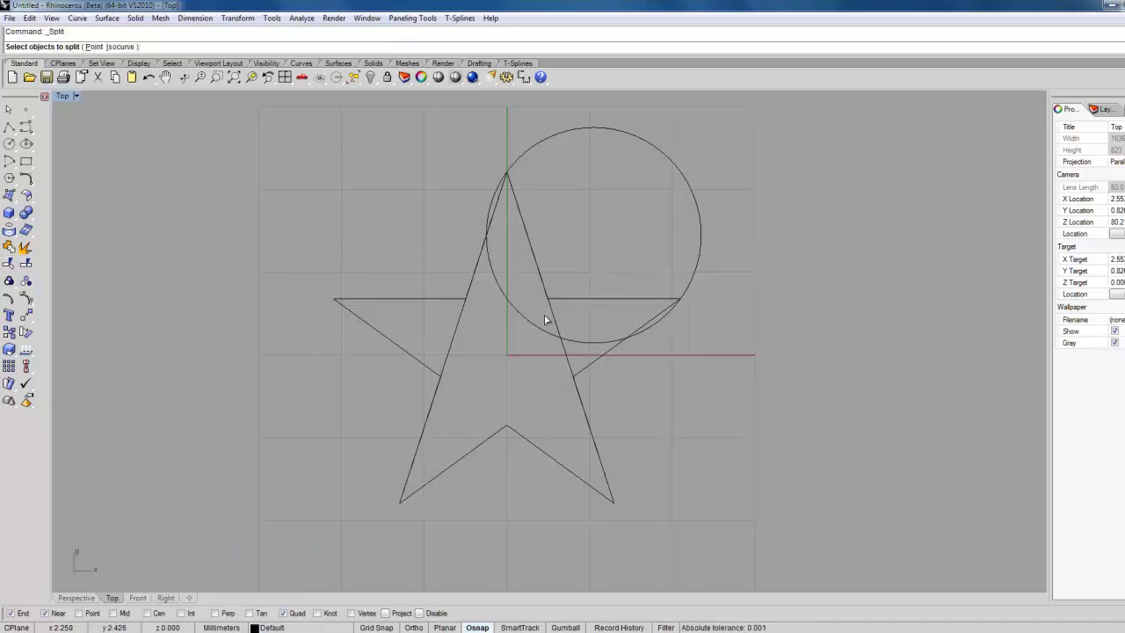
left_click(670, 167)
key("Return")
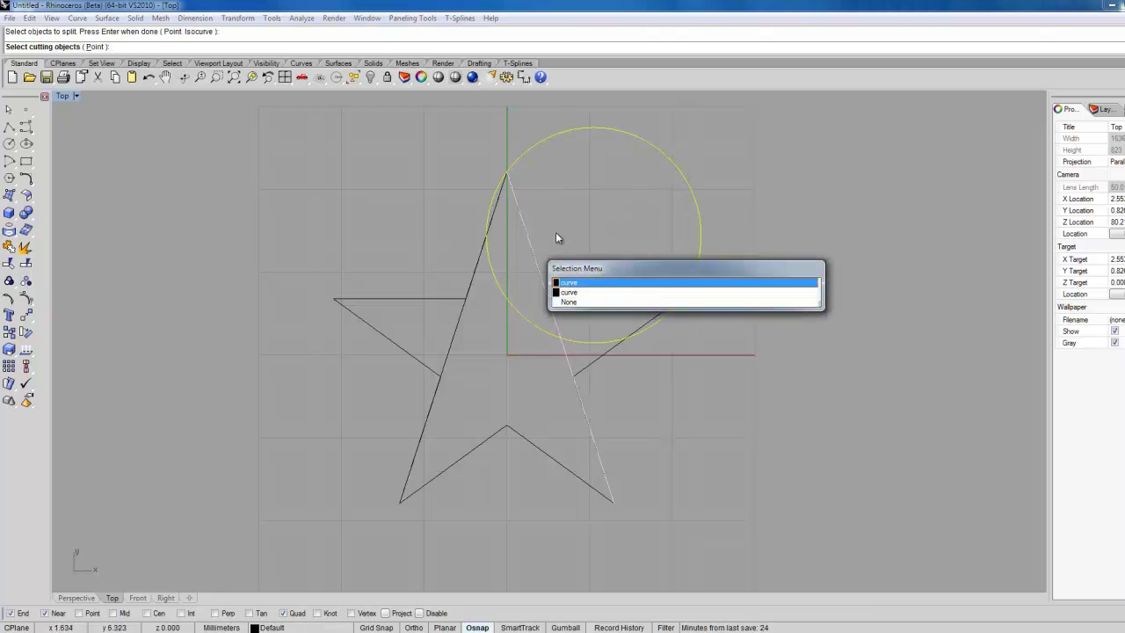
key("Return")
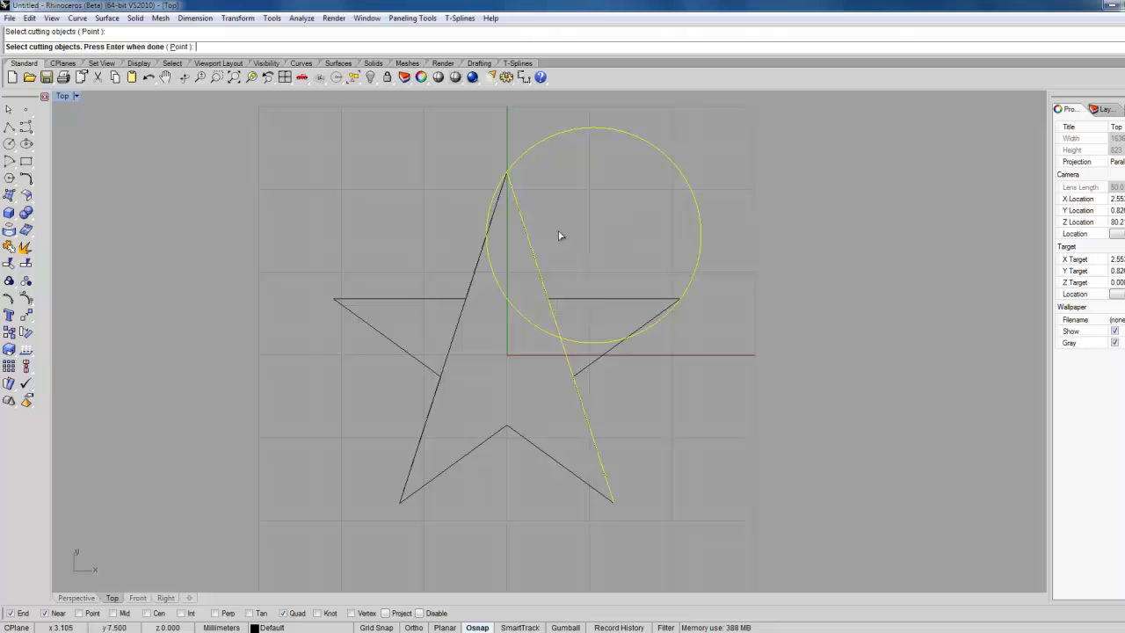
left_click(587, 299)
key("Return")
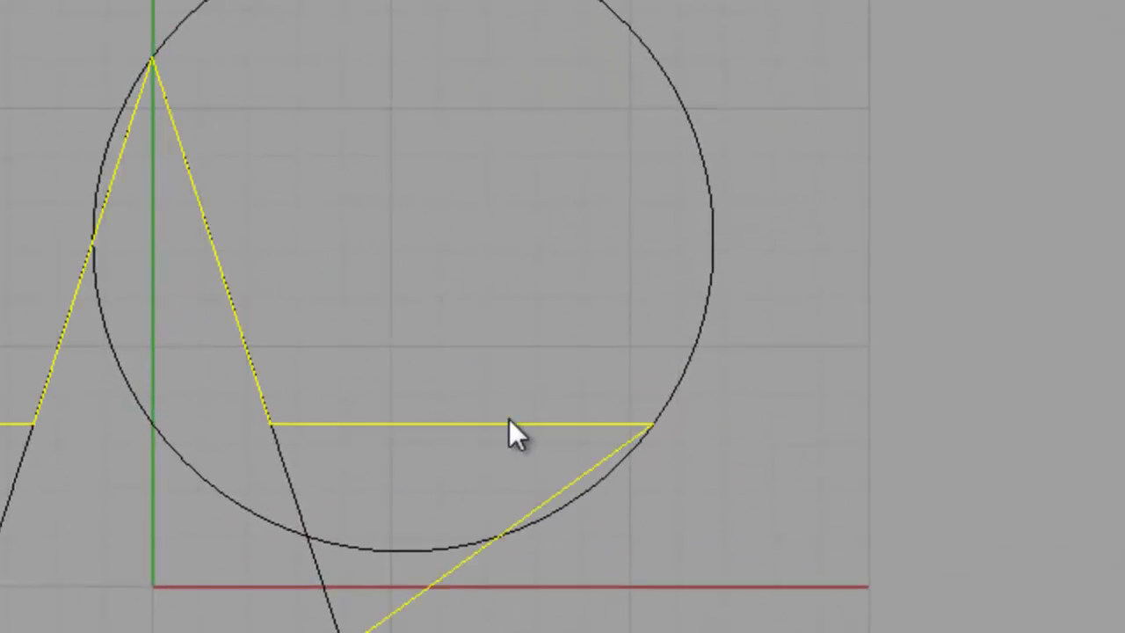
Step: Delete the star outline and the inner circle pieces, keeping only the outer arc between the top and upper-right tips
left_click(500, 407)
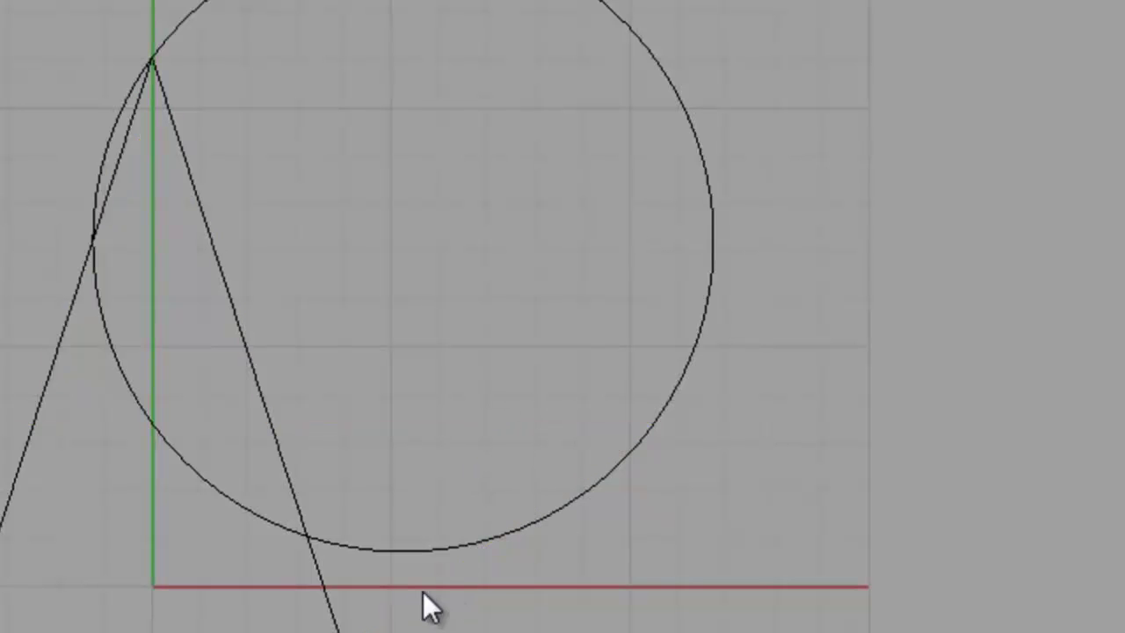
left_click(114, 115)
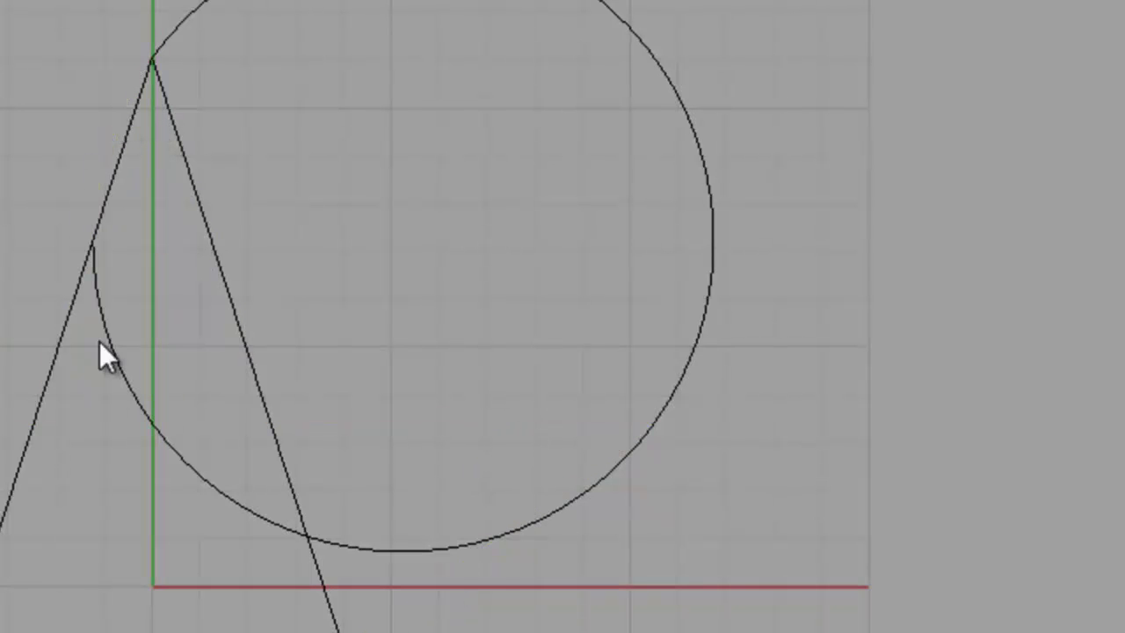
left_click(133, 384)
left_click(497, 538)
left_click(589, 495)
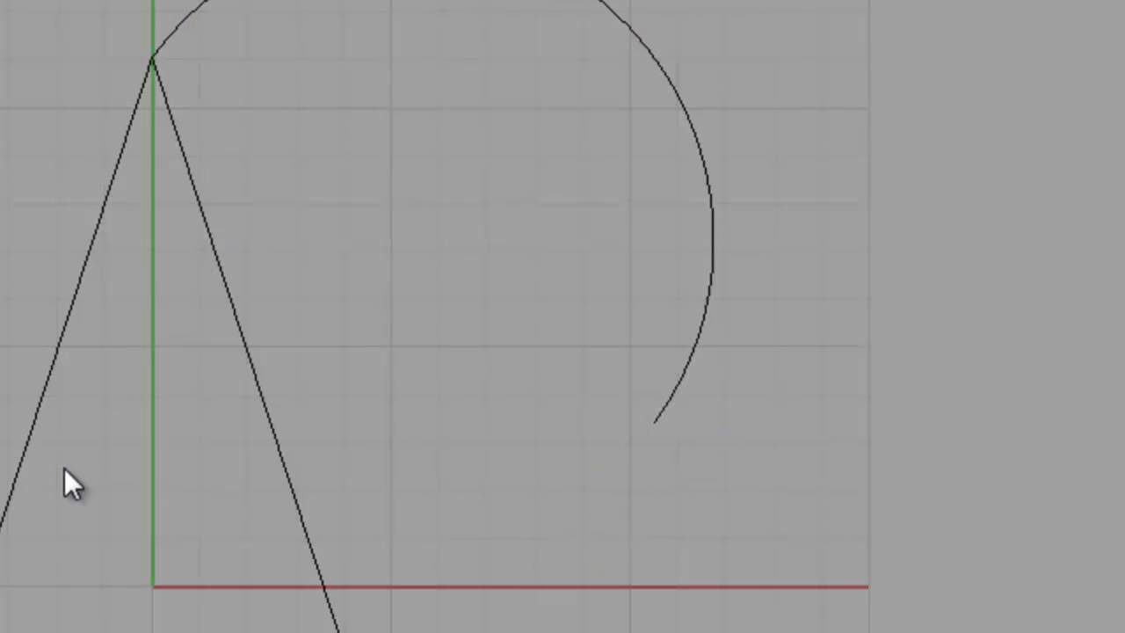
Step: Join the long left-hand line and the arc into one curve at the top tip
left_click(9, 247)
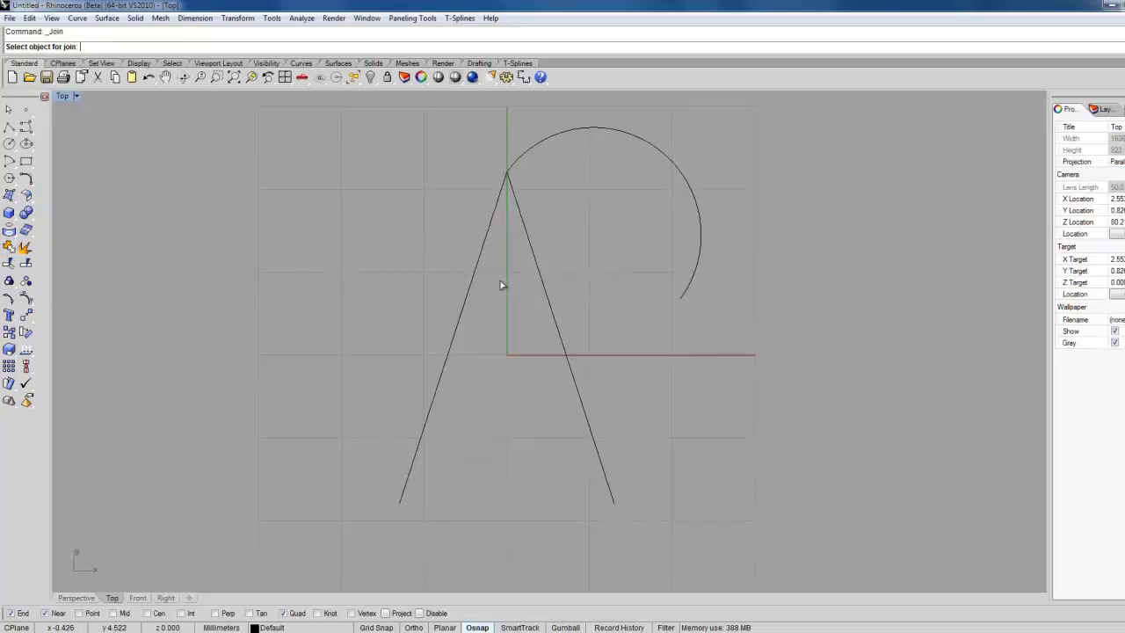
left_click(485, 239)
left_click(524, 159)
key("Return")
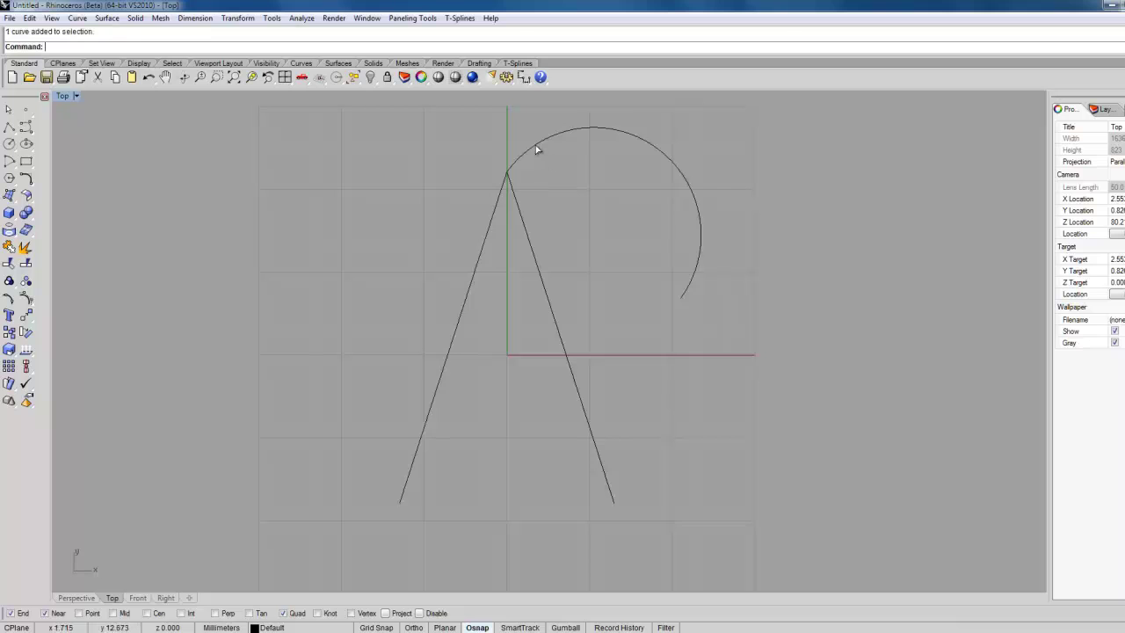
Step: Rebuild the joined line-and-arc curve with 10 points and degree 3, deleting the input curve
left_click(535, 146)
type("Rebuil")
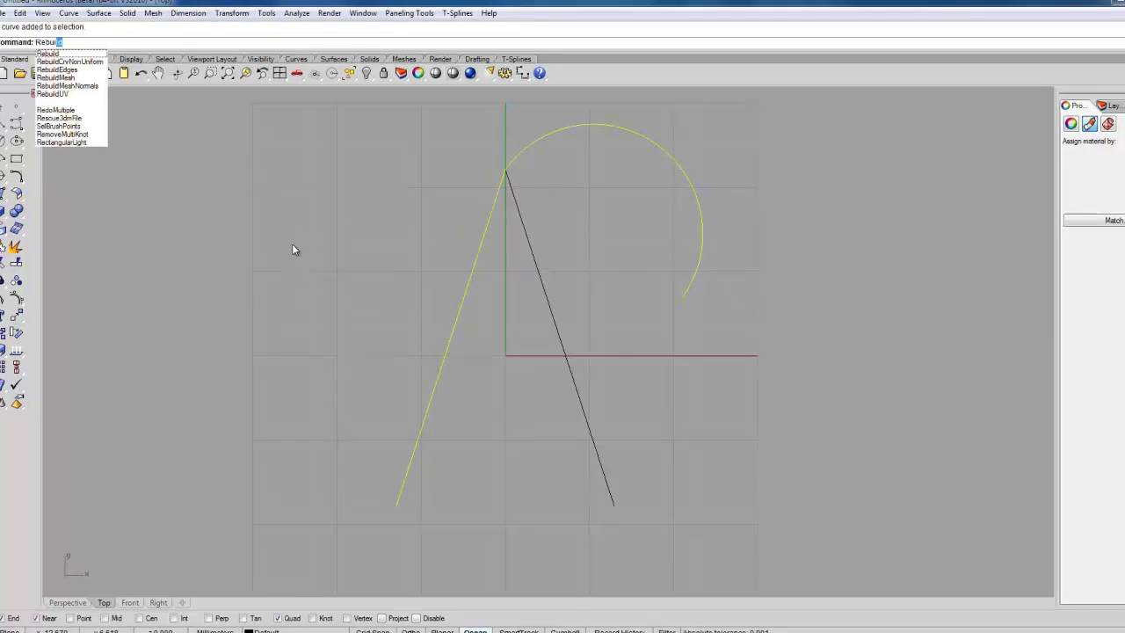
key("Return")
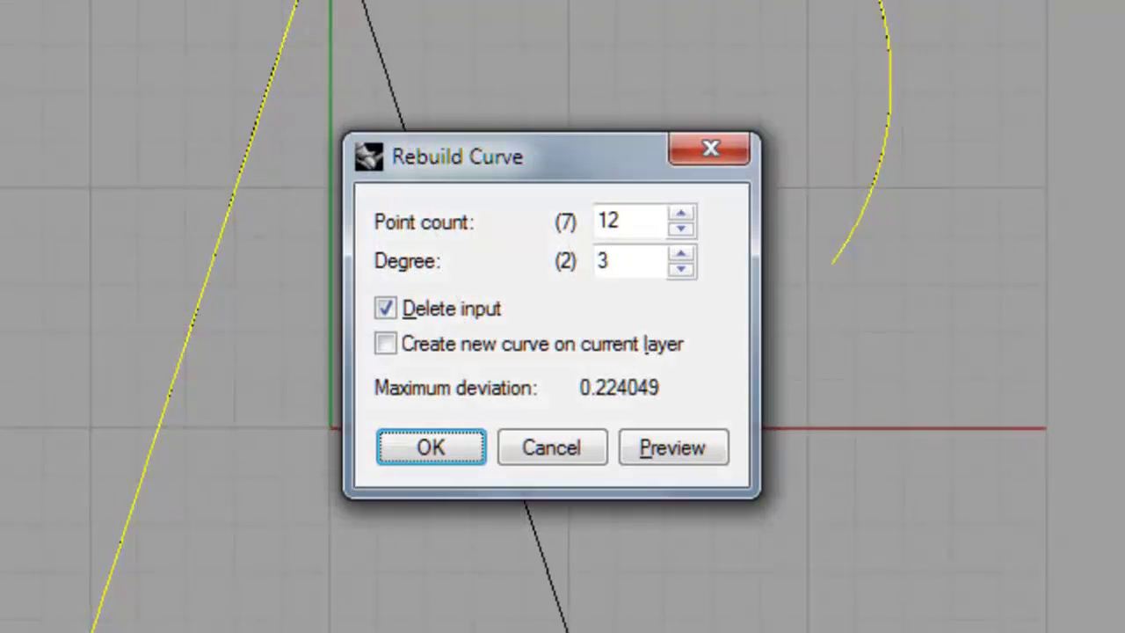
left_click(691, 229)
left_click(688, 226)
left_click(688, 227)
left_click(683, 213)
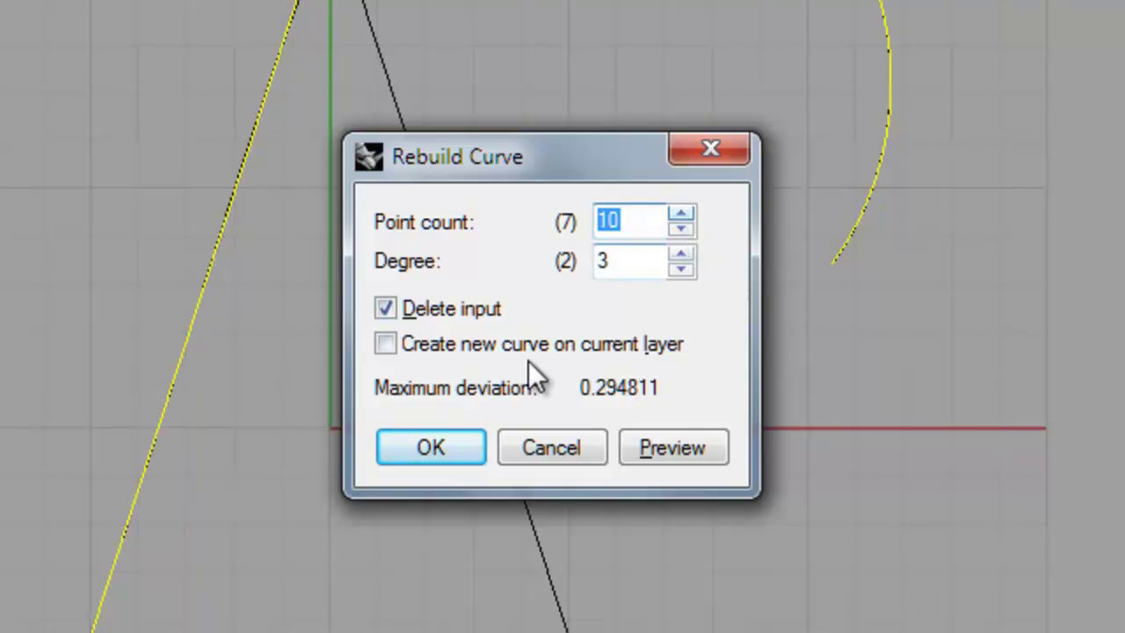
left_click(664, 446)
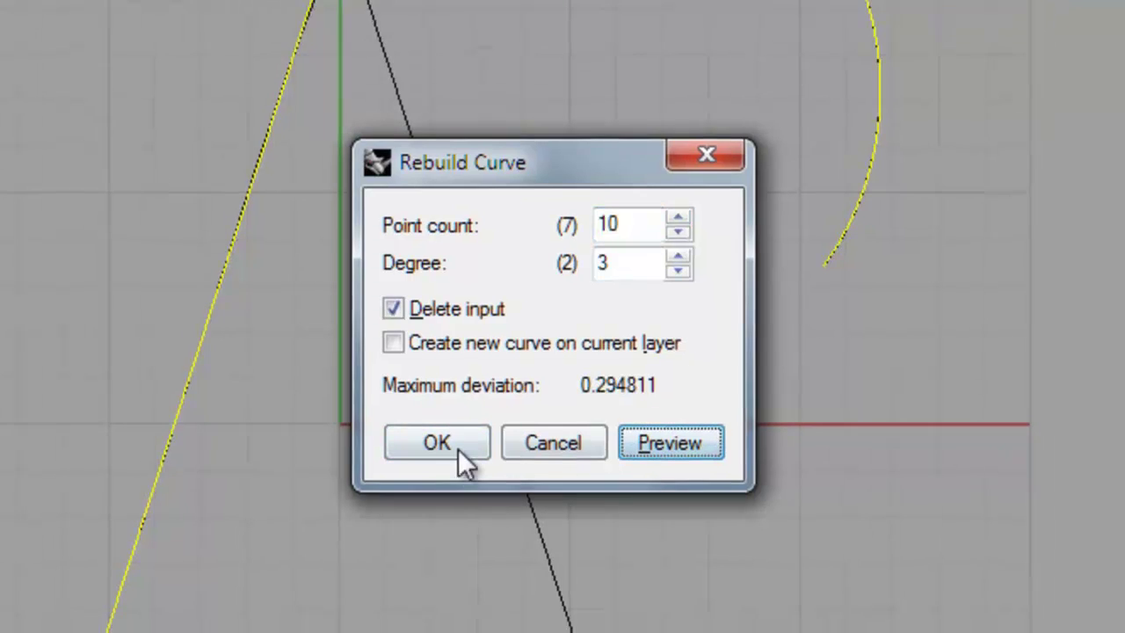
left_click(452, 446)
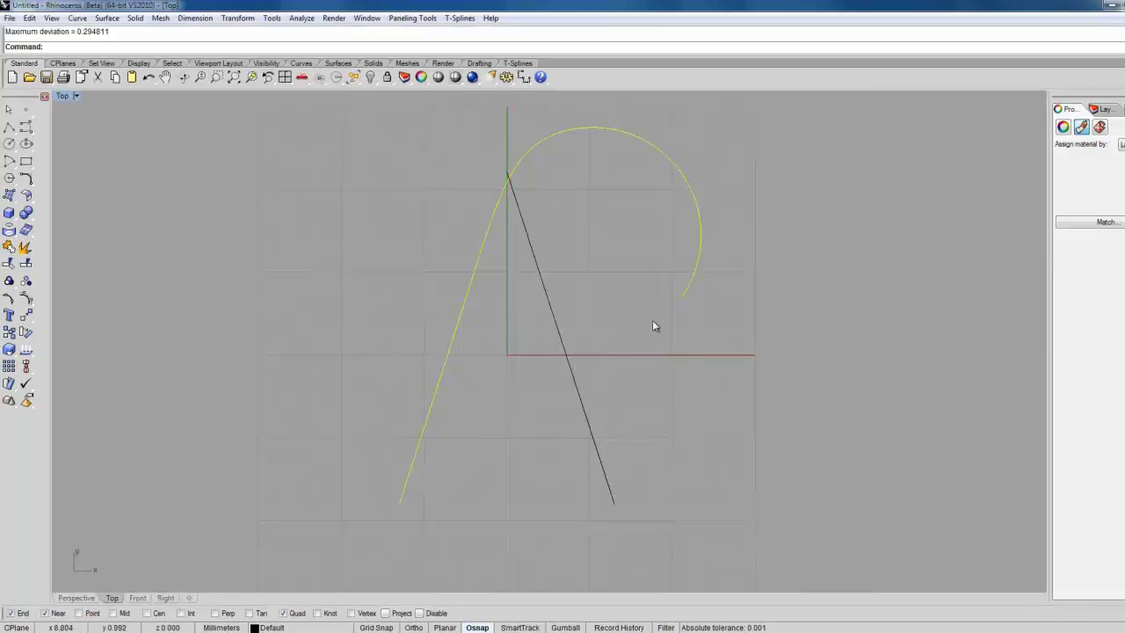
left_click(629, 359)
scroll(629, 357, "down", 2)
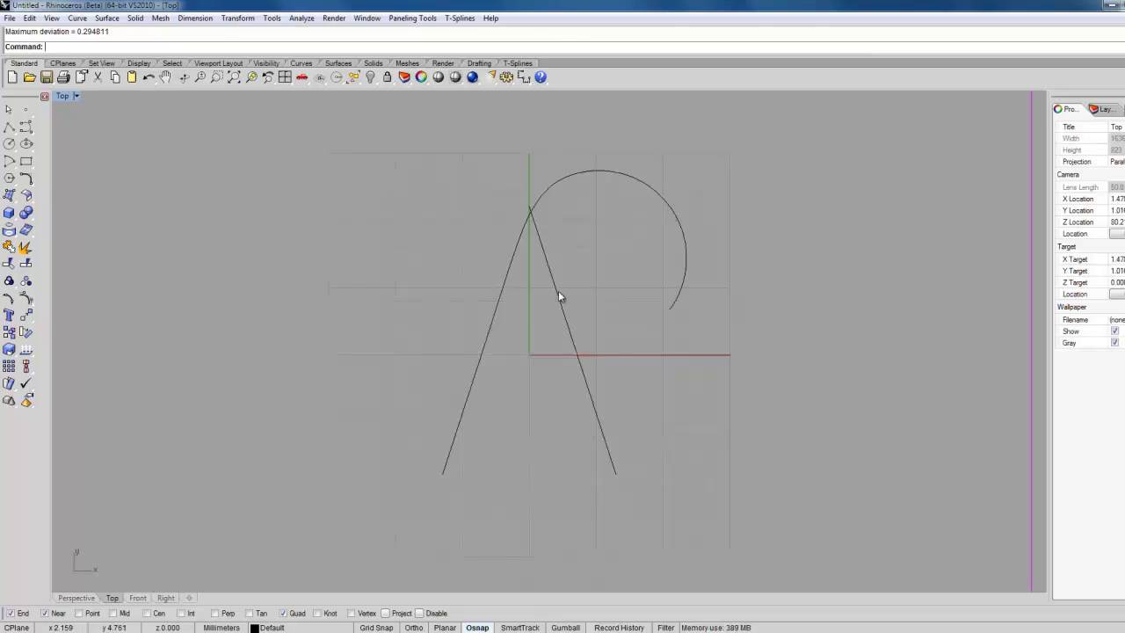
Step: Show Layer 04 and scale the rebuilt line-and-arc curve in 2D about 0,0,0 to fit the upper-right loop of the reference picture
left_click(266, 626)
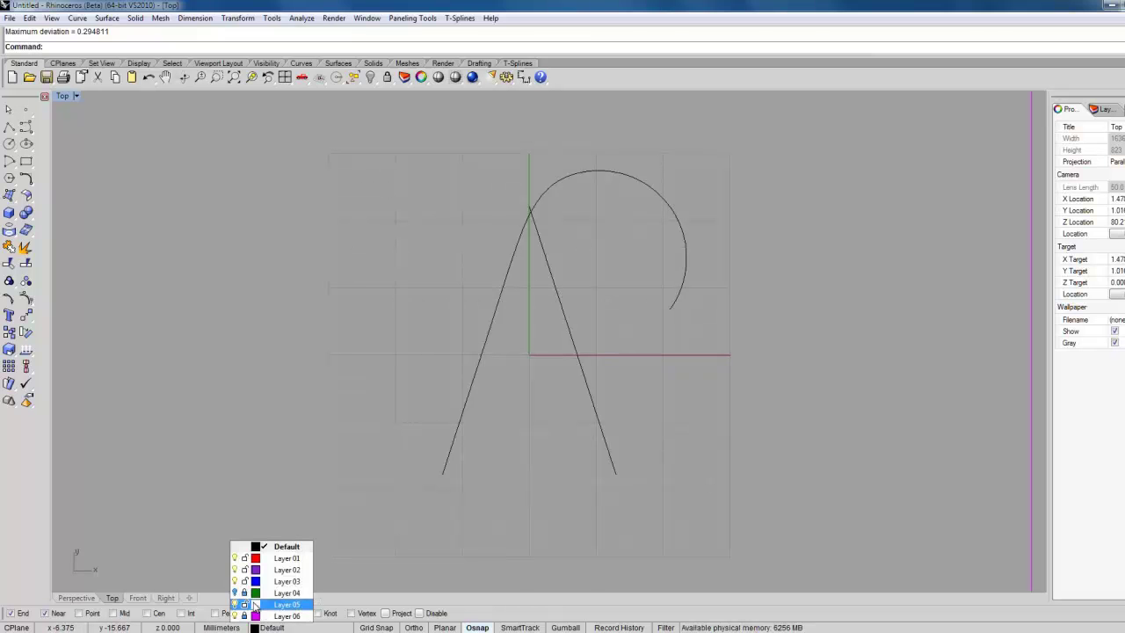
left_click(235, 593)
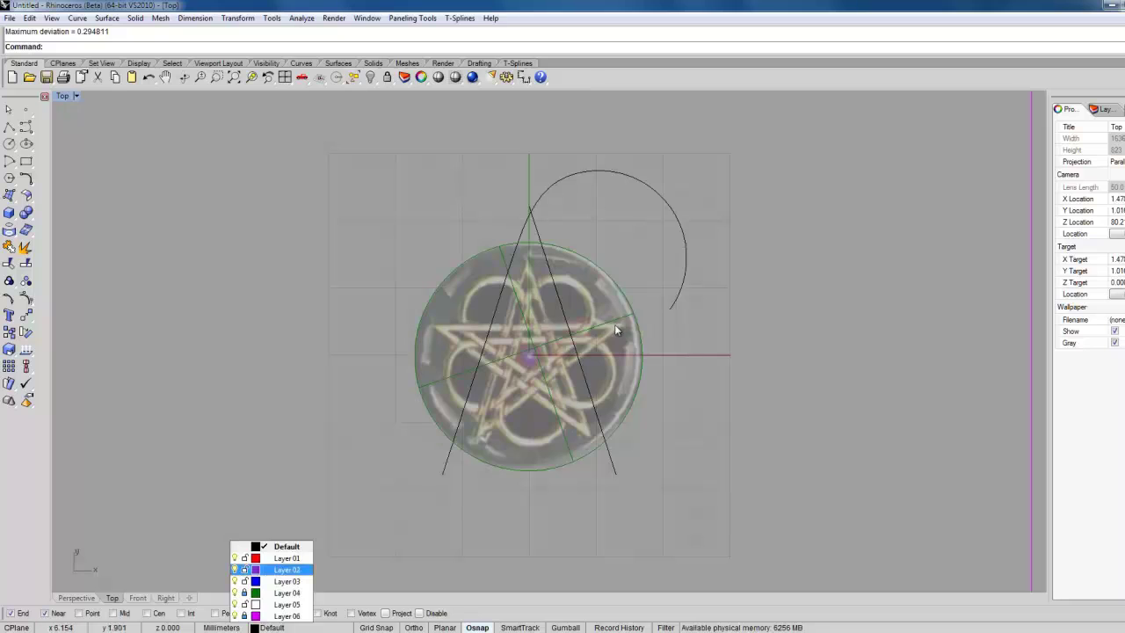
left_click(594, 170)
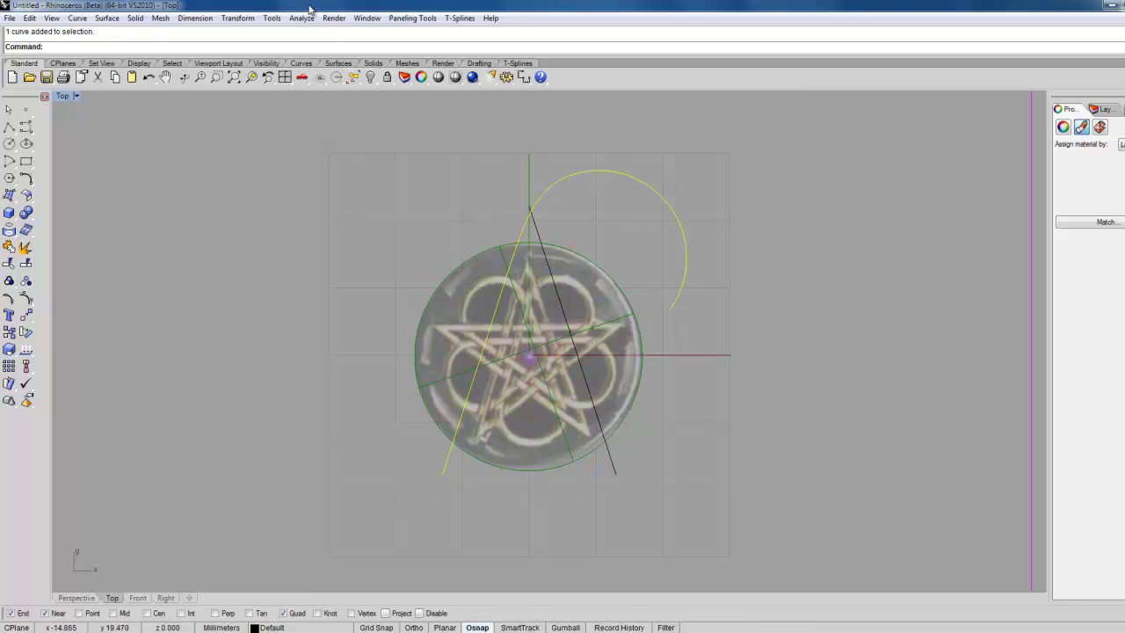
left_click(239, 19)
mouse_move(280, 87)
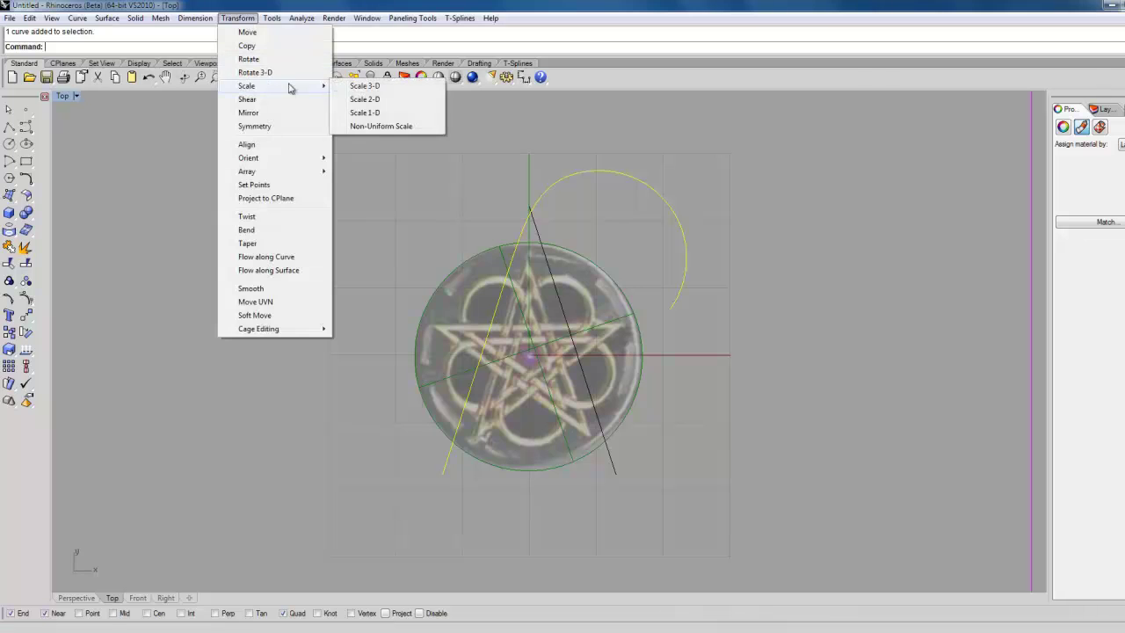
left_click(364, 99)
type("0,0,0")
key("Return")
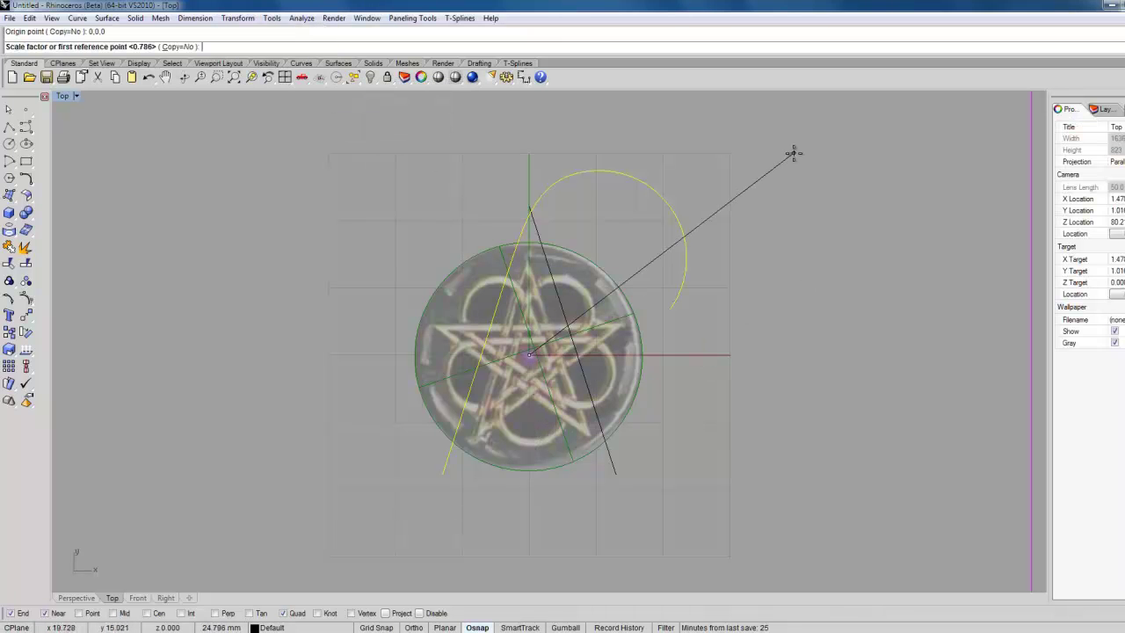
left_click(760, 123)
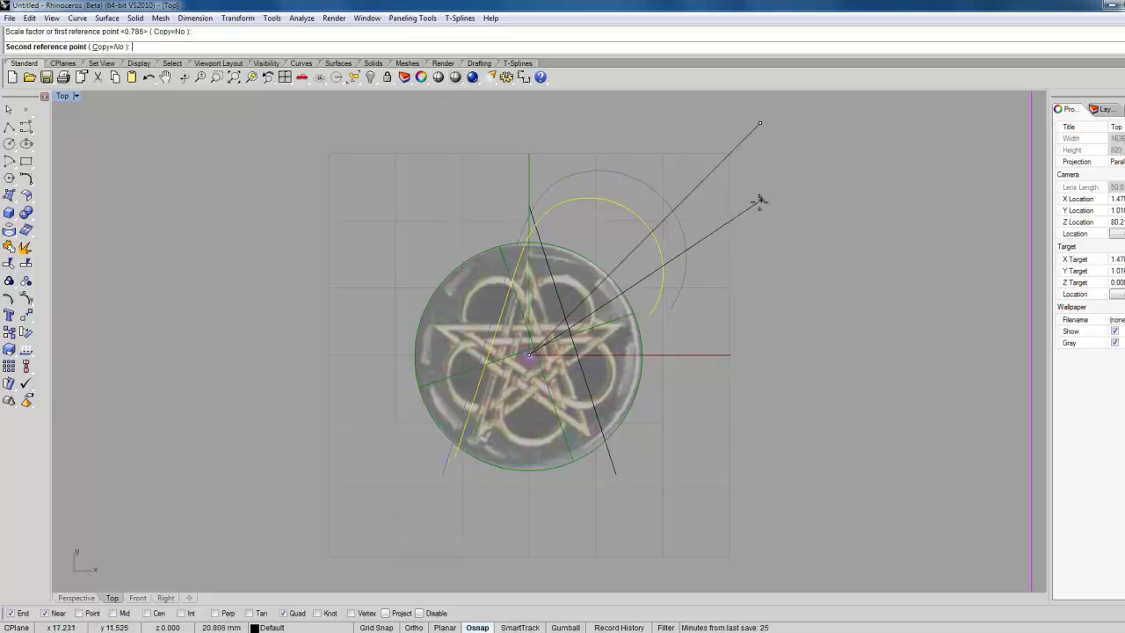
left_click(649, 295)
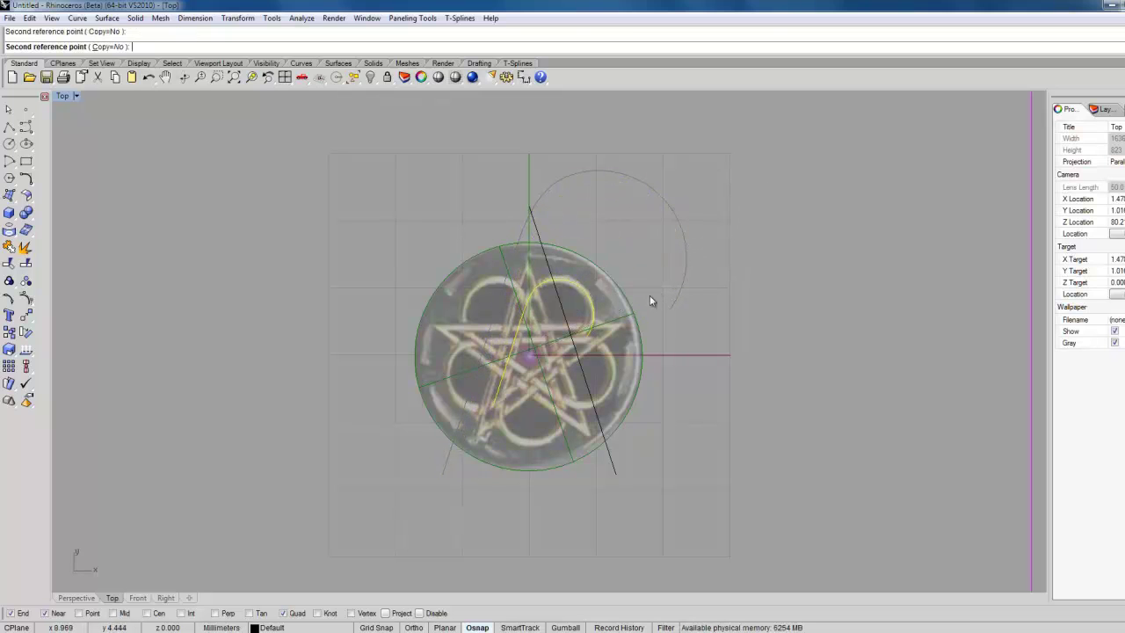
left_click(627, 171)
Step: Scale the remaining straight line in 2D about the origin so it follows the star's right-hand edge in the picture
right_click(580, 207)
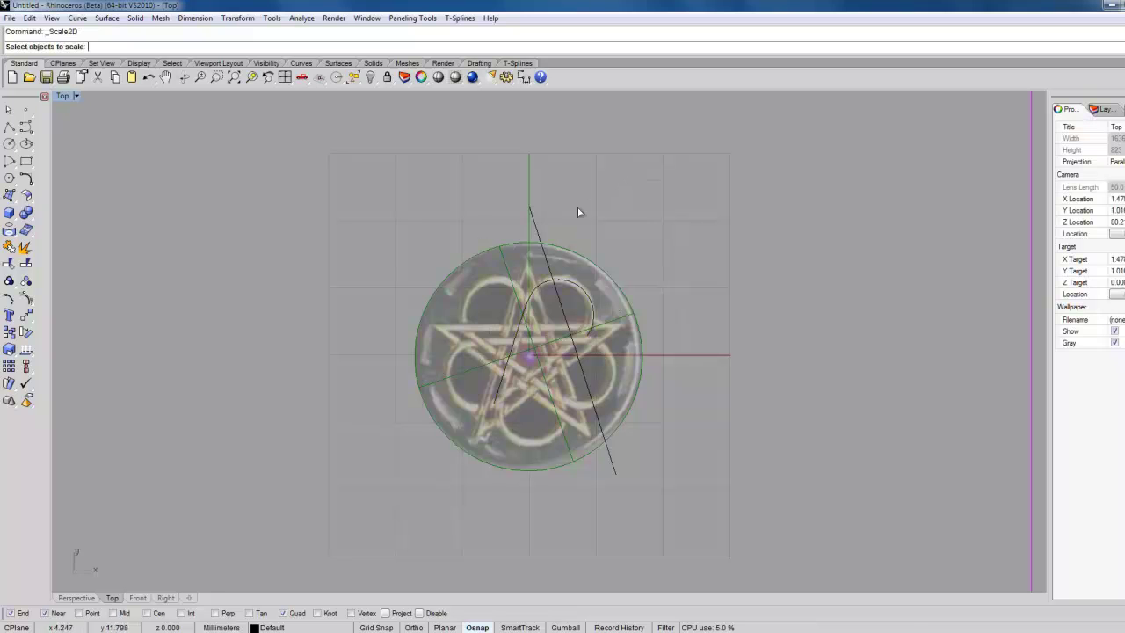
left_click(541, 236)
right_click(589, 212)
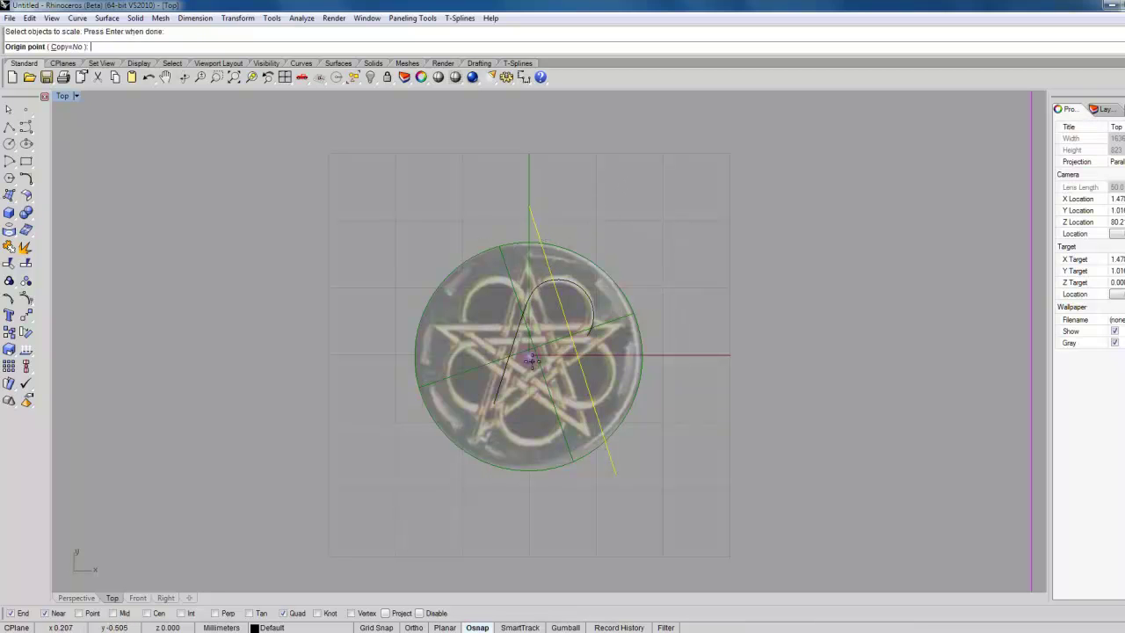
left_click(530, 356)
left_click(733, 150)
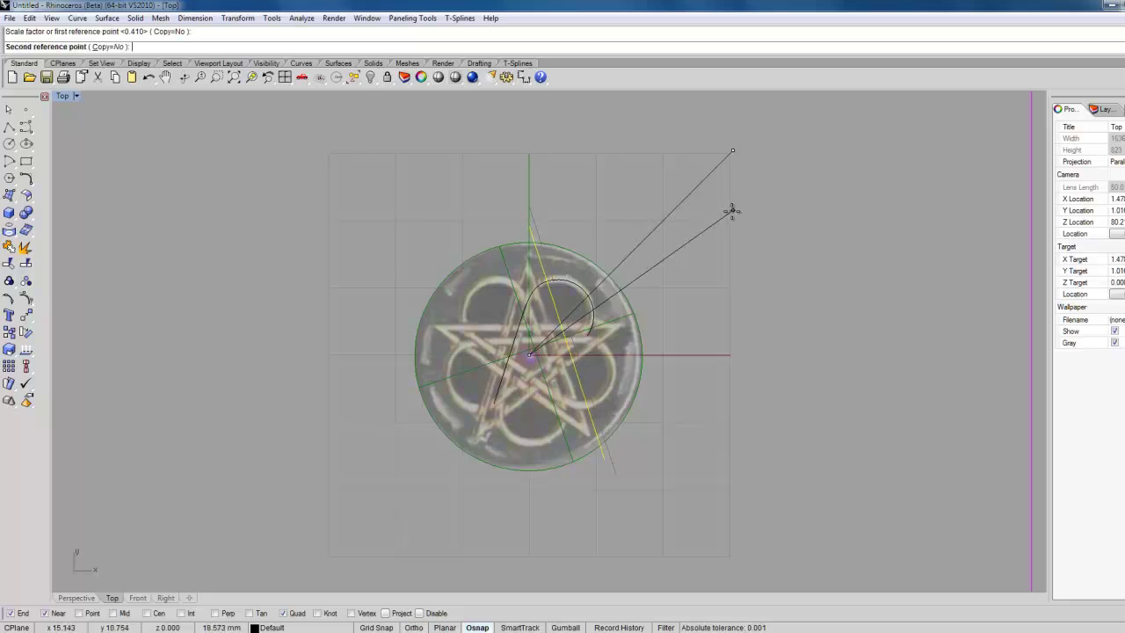
left_click(665, 255)
Step: Move both the line-and-arc curve and the straight line to Layer 05
scroll(651, 302, "up", 3)
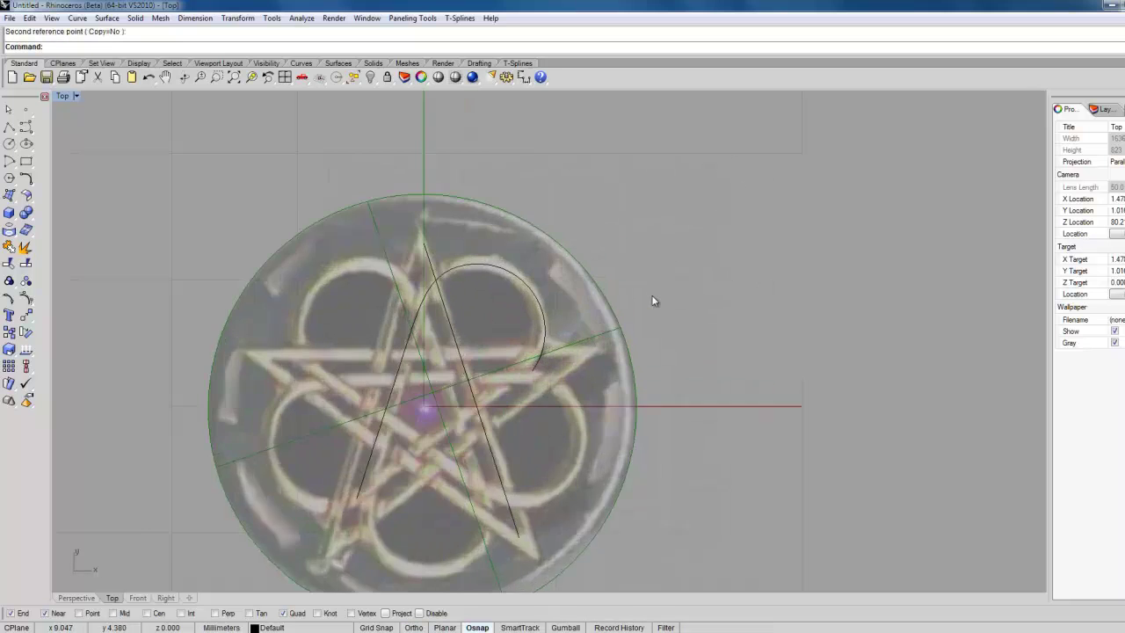
right_click_drag(649, 304, 690, 238)
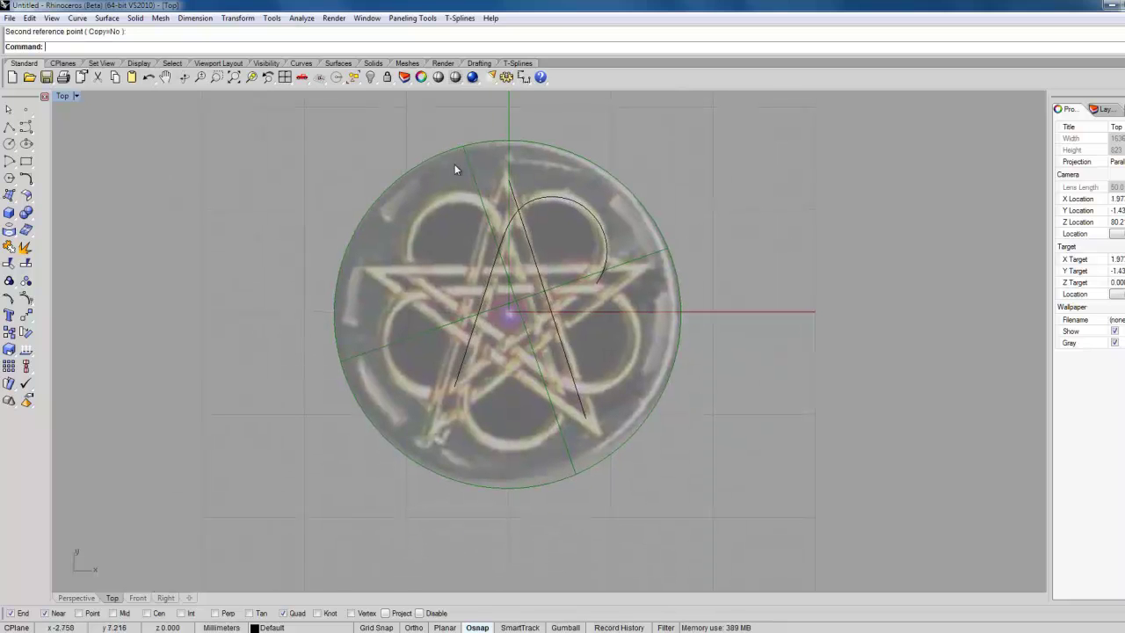
left_click(516, 210)
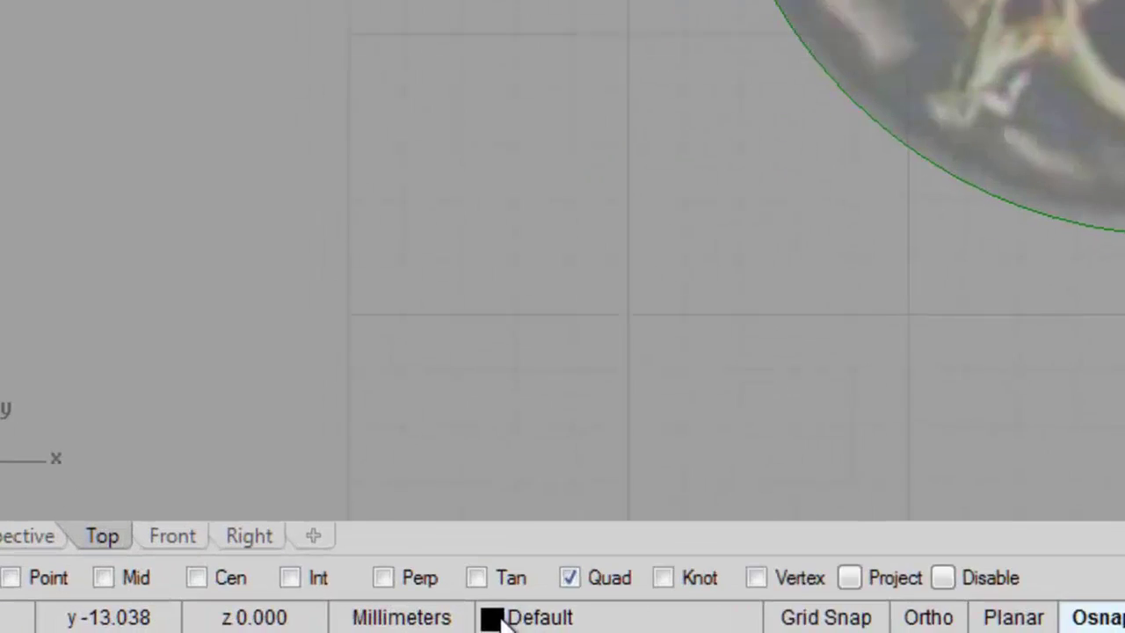
left_click(264, 628)
right_click(519, 544)
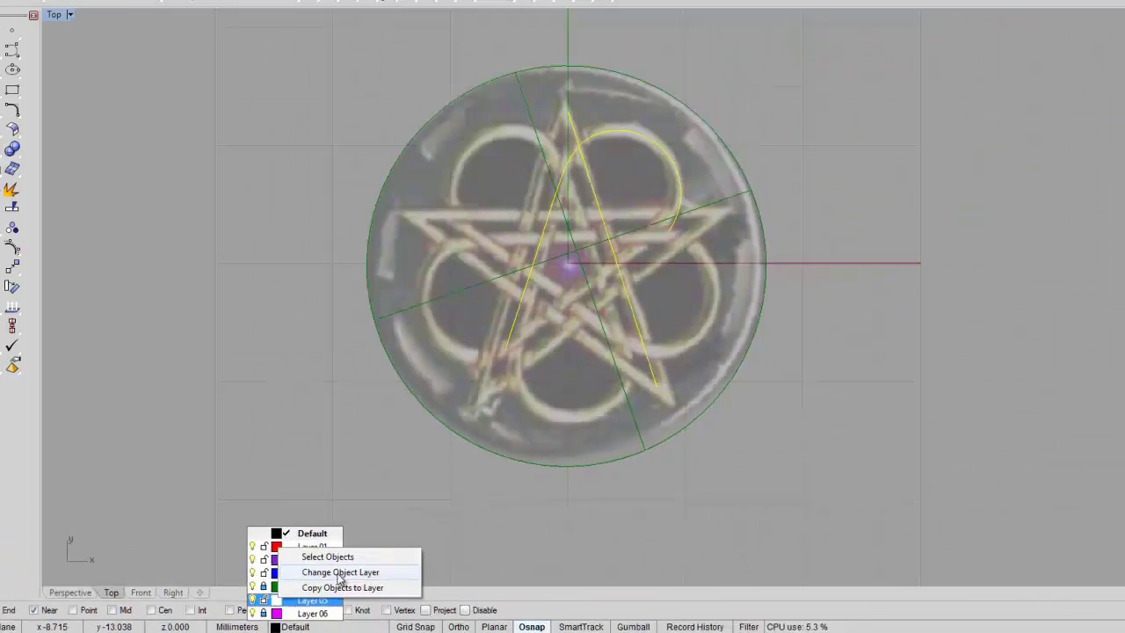
left_click(675, 485)
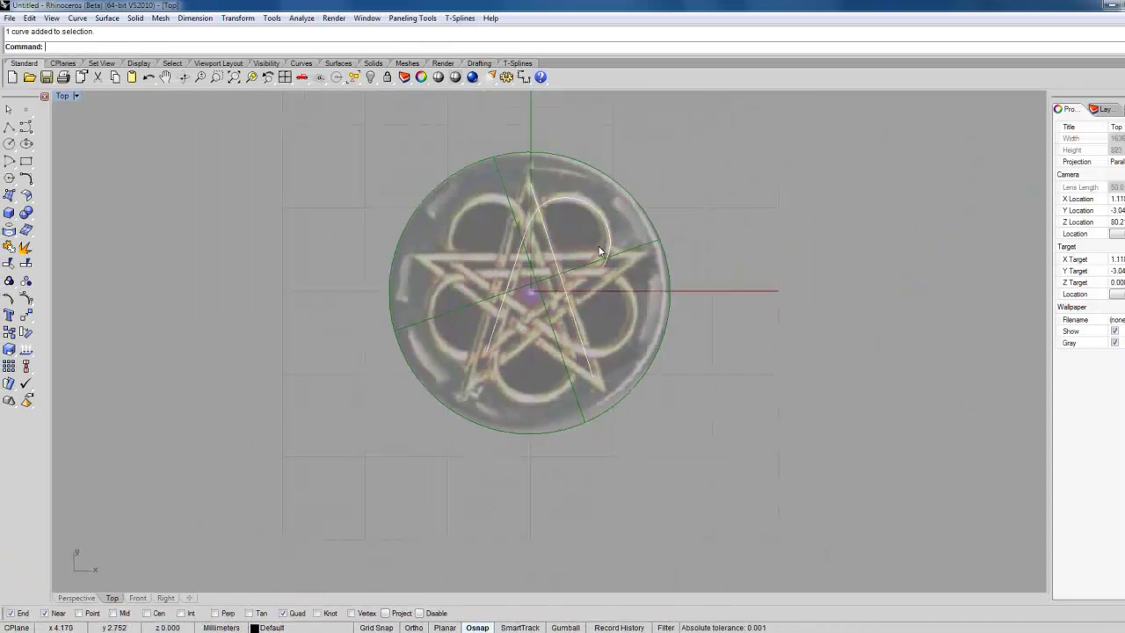
Step: Turn on the control points of the line-and-arc curve and the straight line with PointsOn
scroll(591, 269, "up", 2)
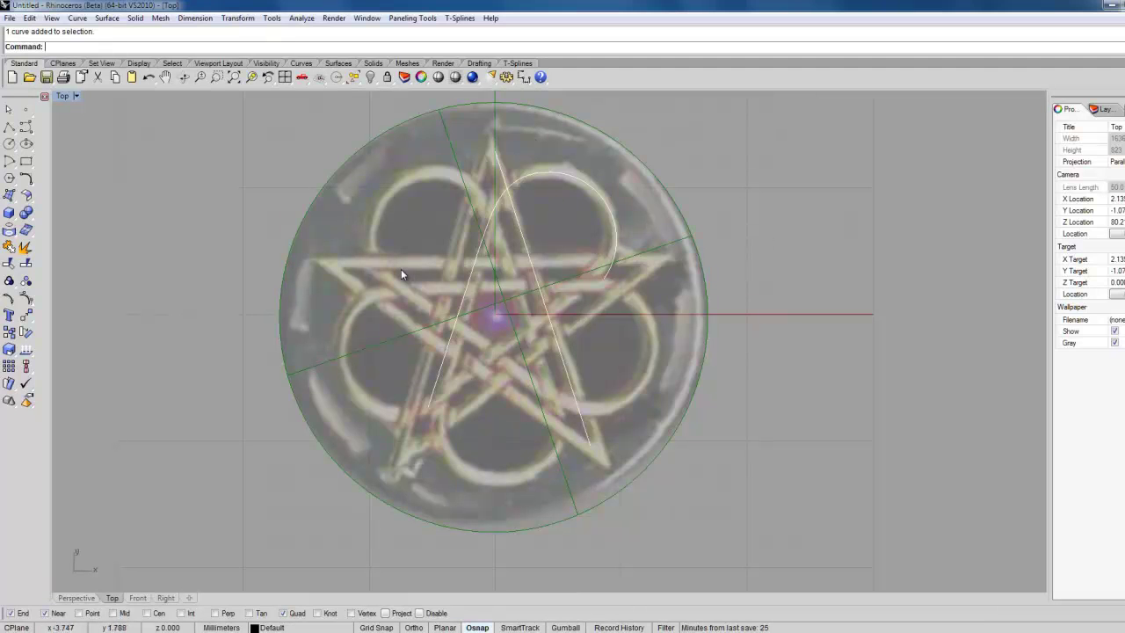
scroll(518, 181, "up", 2)
scroll(519, 182, "down", 2)
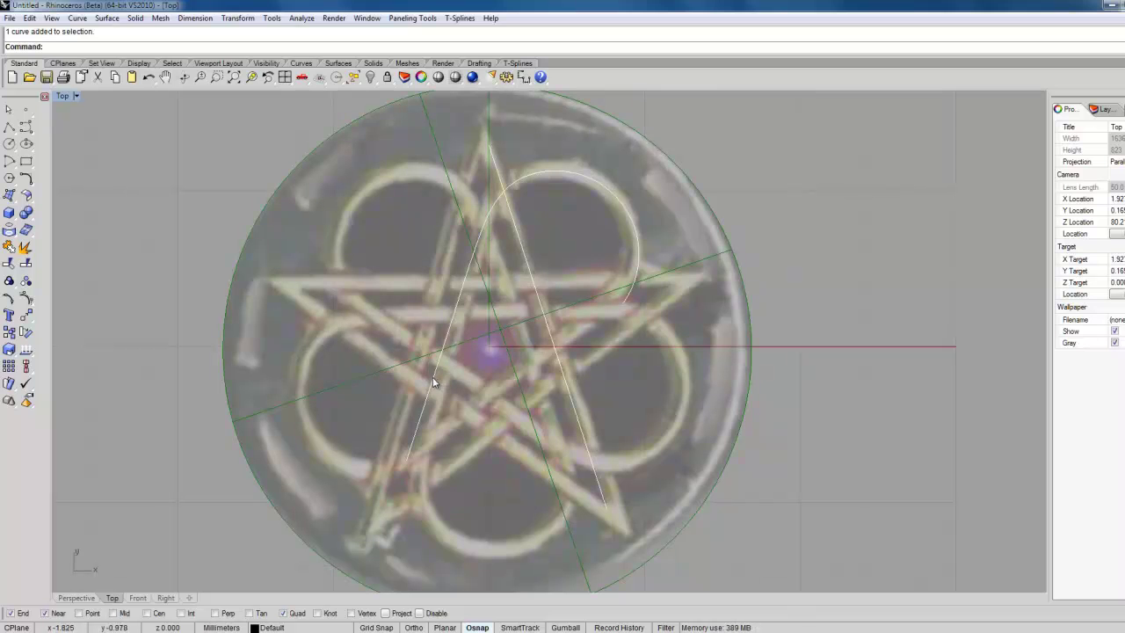
scroll(432, 378, "up", 2)
scroll(432, 377, "down", 2)
scroll(437, 372, "up", 2)
scroll(435, 372, "down", 2)
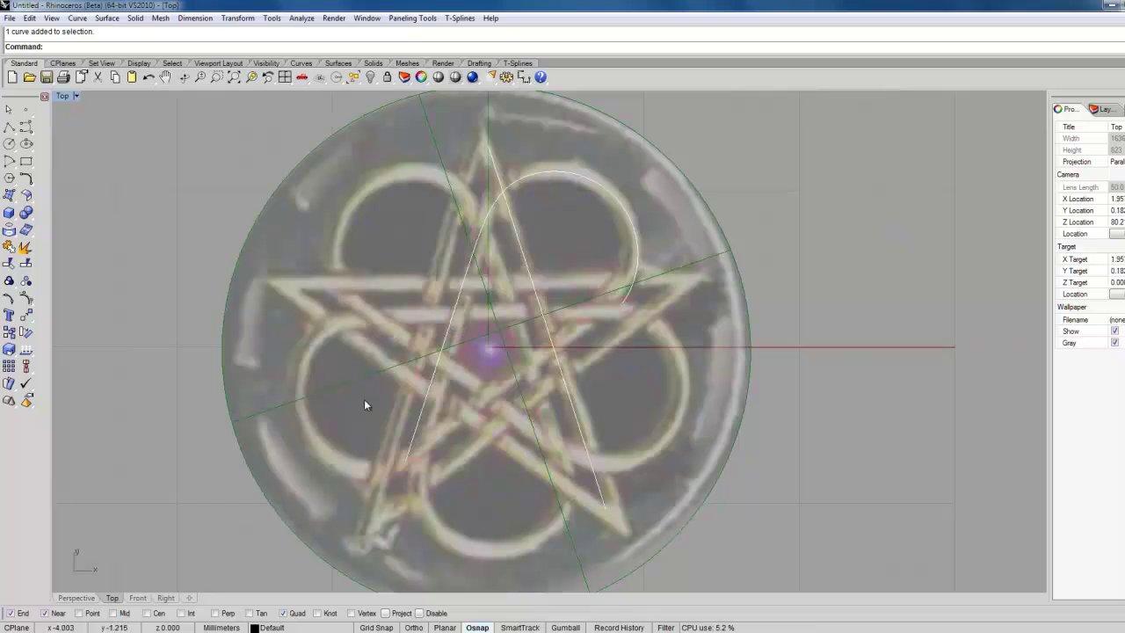
left_click(479, 237)
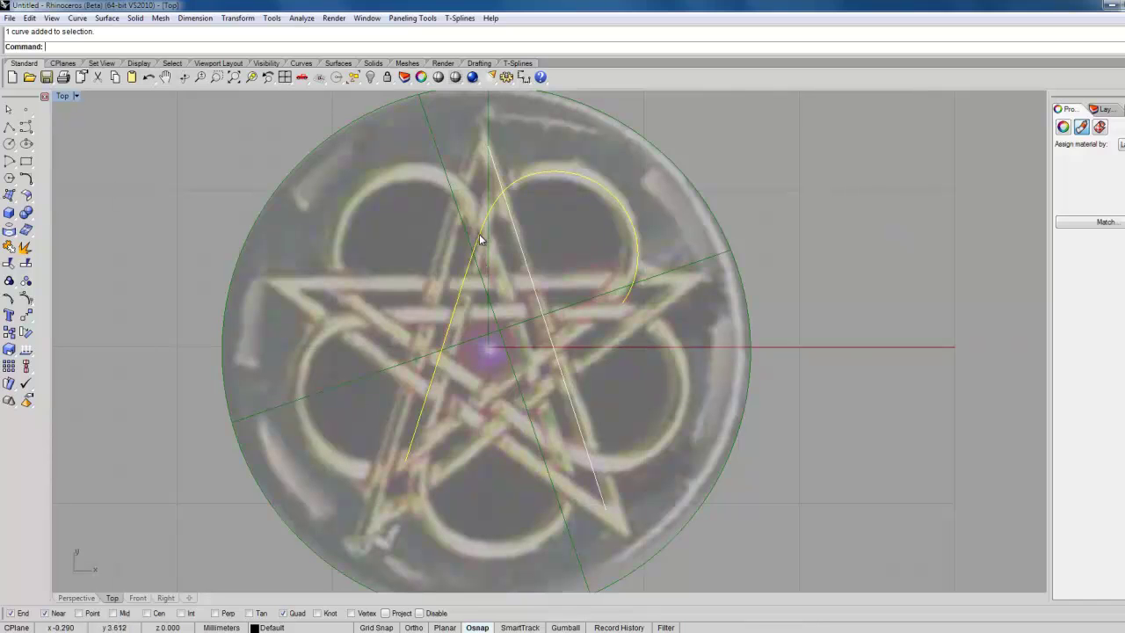
left_click(497, 173, "shift")
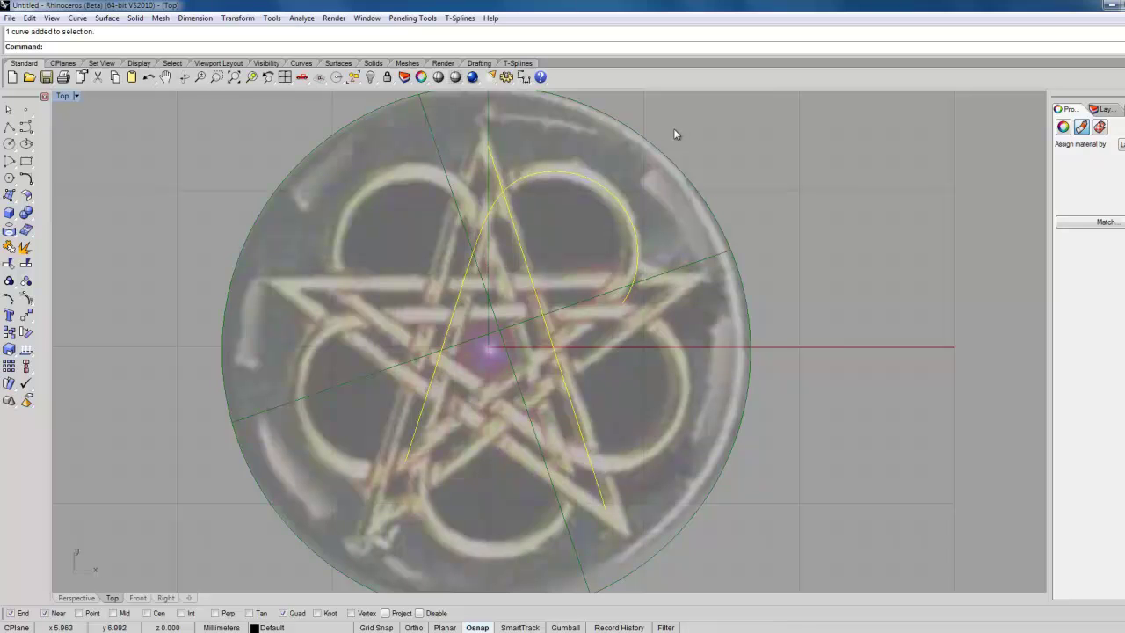
type("PointsOn")
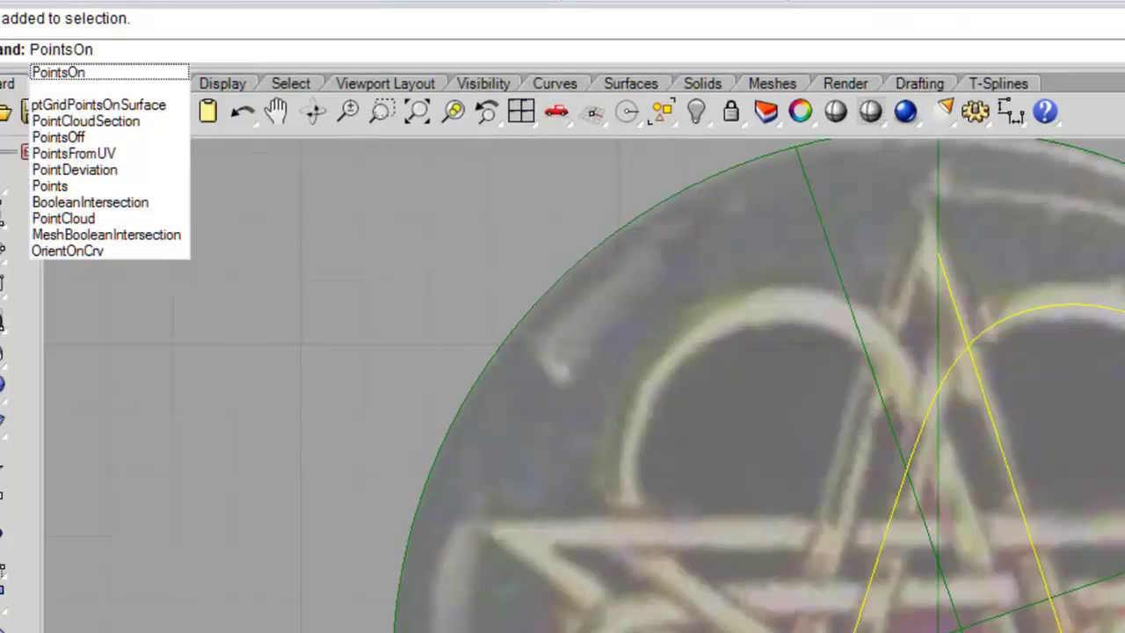
key("Return")
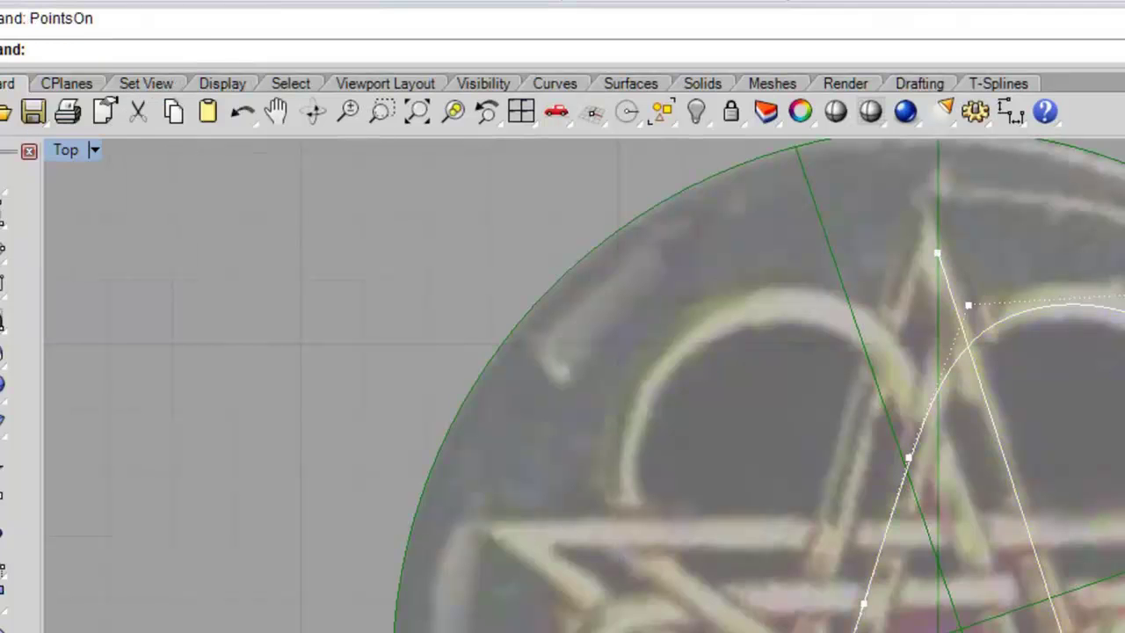
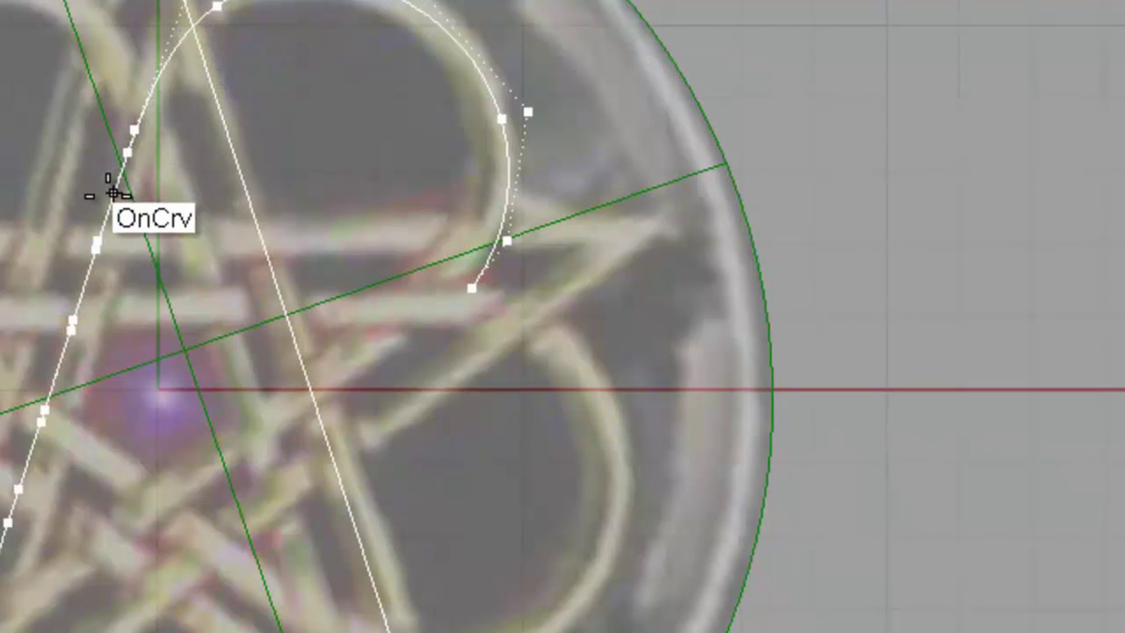
Step: Add knots to the line-and-arc curve at the straight line's crossing and near the arc's end, and delete the extra point at the crossing
left_click(190, 26)
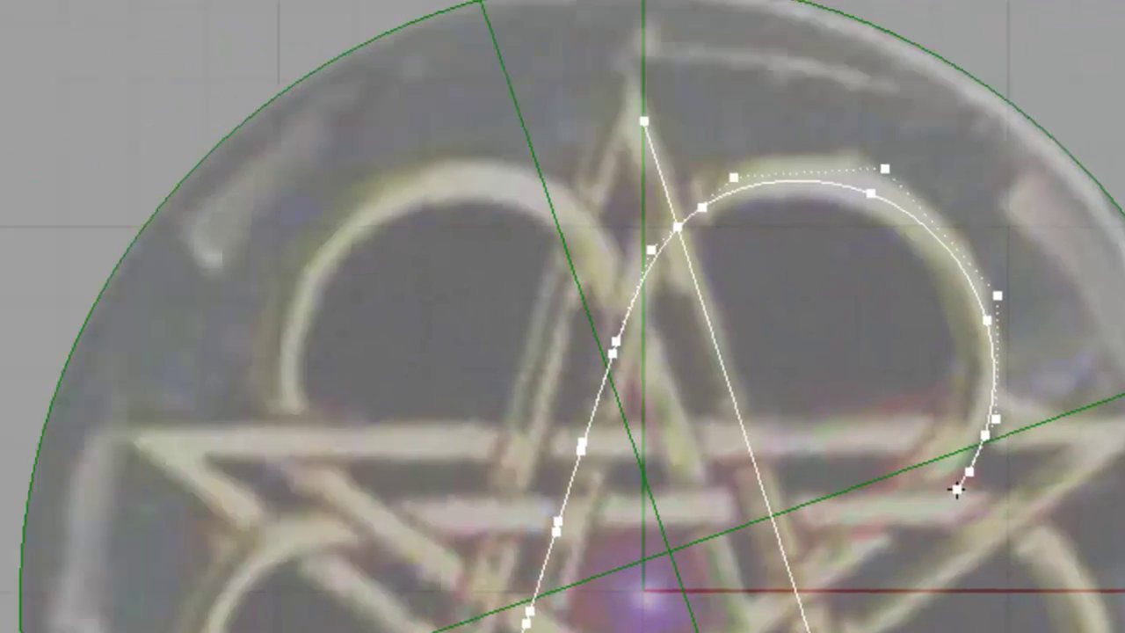
key("Return")
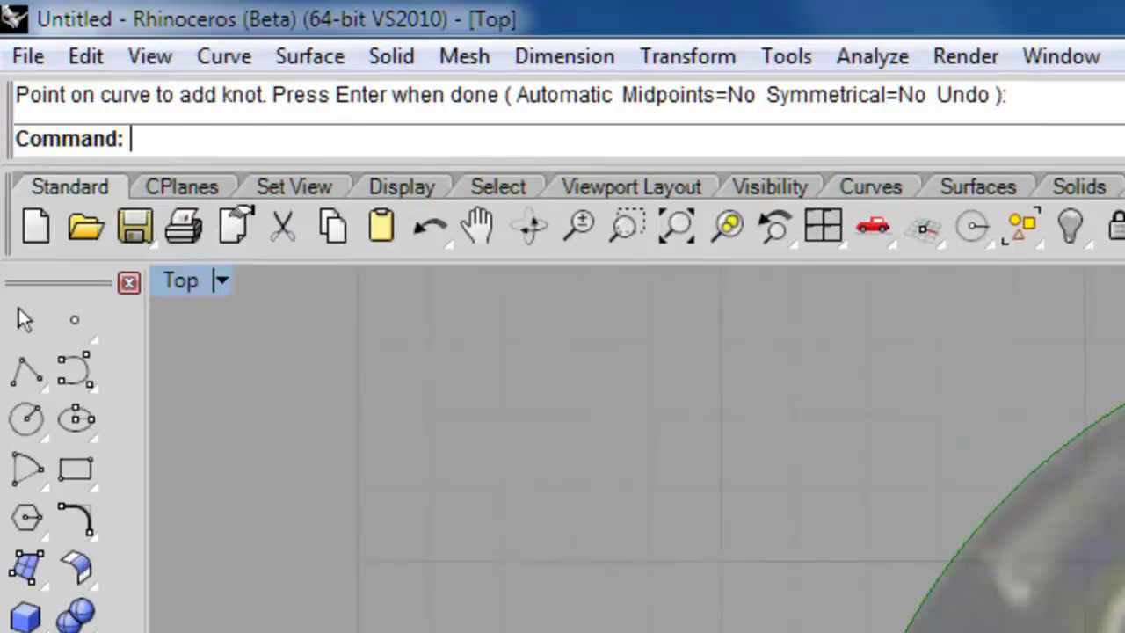
key("Delete")
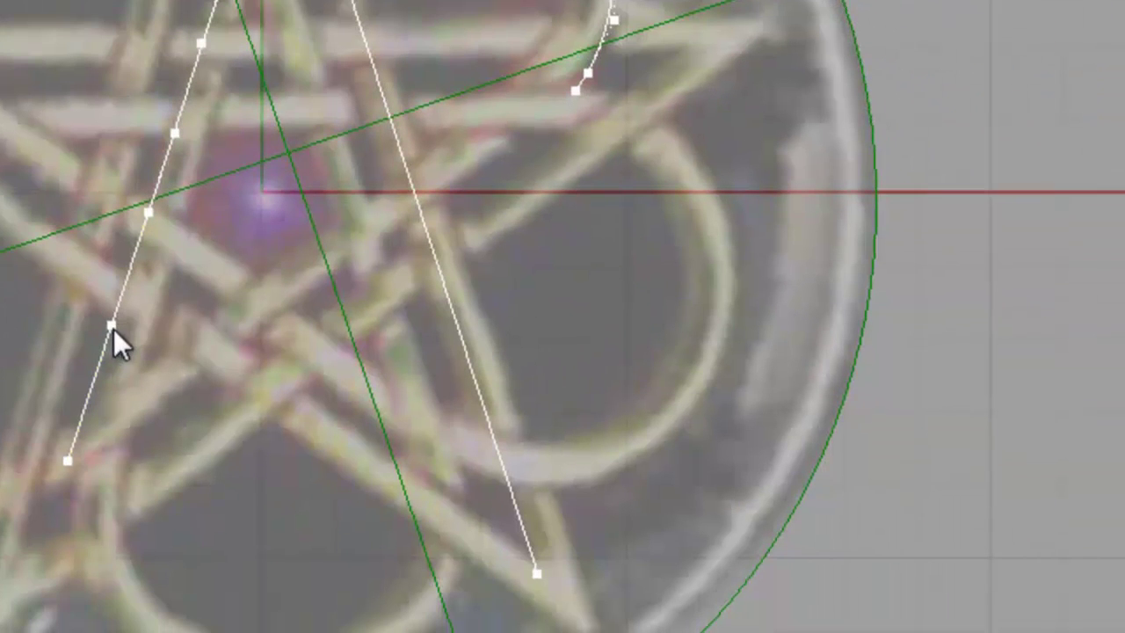
Step: Shift the control points along the straight part of the line-and-arc curve, raising the one just below the crossing
left_click(111, 325)
mouse_move(128, 309)
left_mouse_down()
mouse_move(113, 291)
mouse_move(117, 309)
left_mouse_up()
mouse_move(147, 216)
left_mouse_down()
mouse_move(138, 236)
mouse_move(144, 221)
left_mouse_up()
left_click(175, 132)
left_click_drag(176, 132, 180, 119)
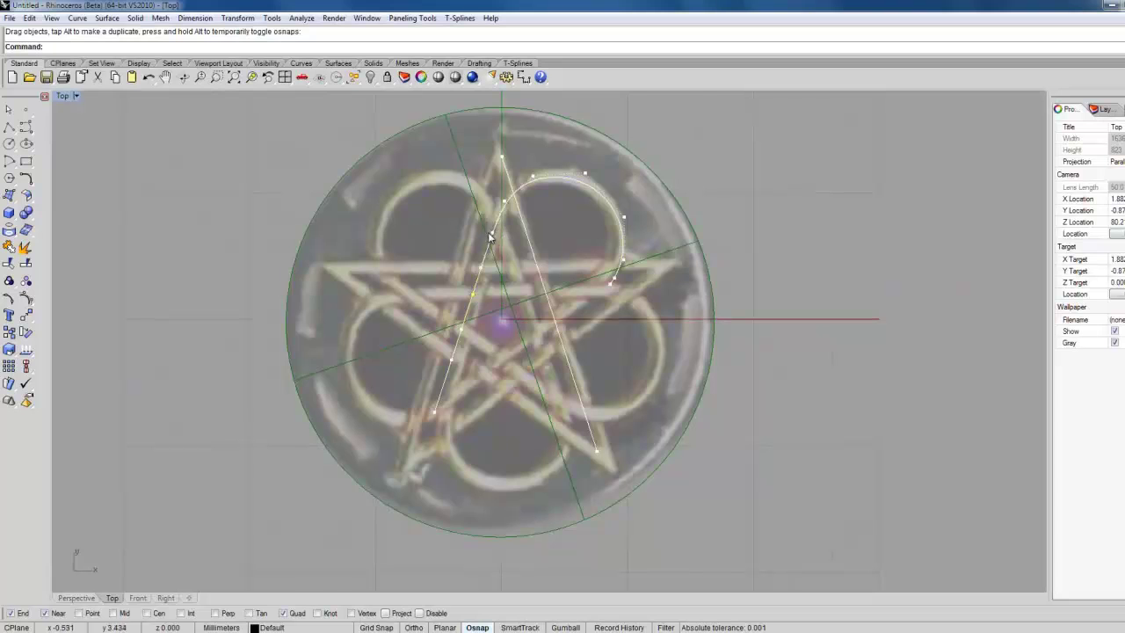
mouse_move(493, 234)
left_mouse_down()
mouse_move(499, 215)
mouse_move(496, 223)
left_mouse_up()
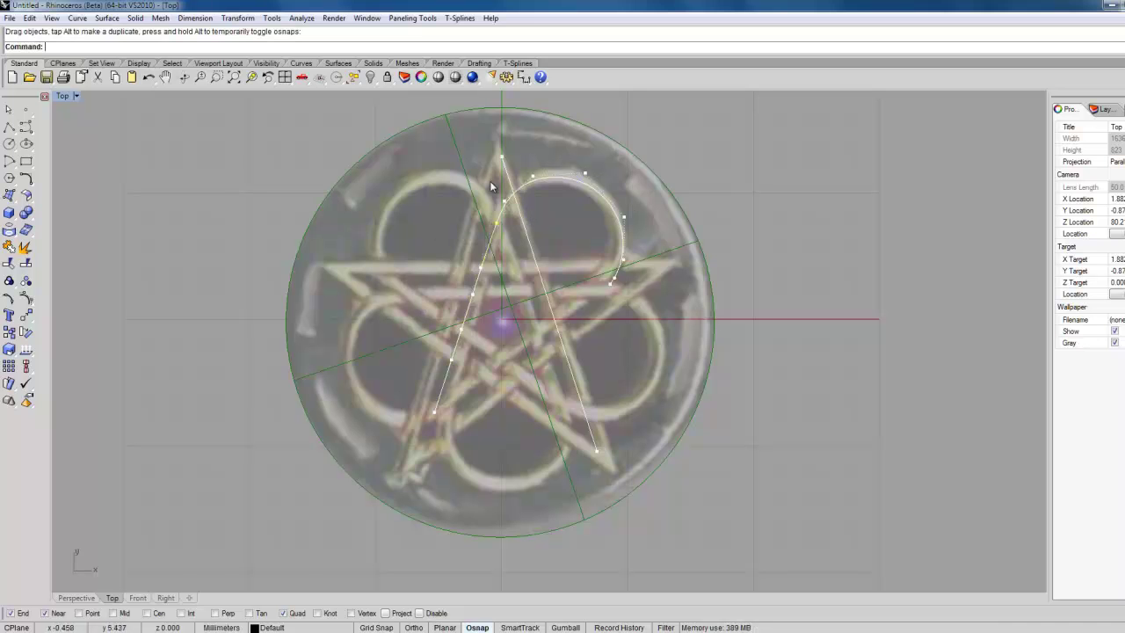
Step: Insert a knot in the line-and-arc curve with InsertKnot, just beside its crossing with the straight line below the top tip
scroll(524, 197, "up", 5)
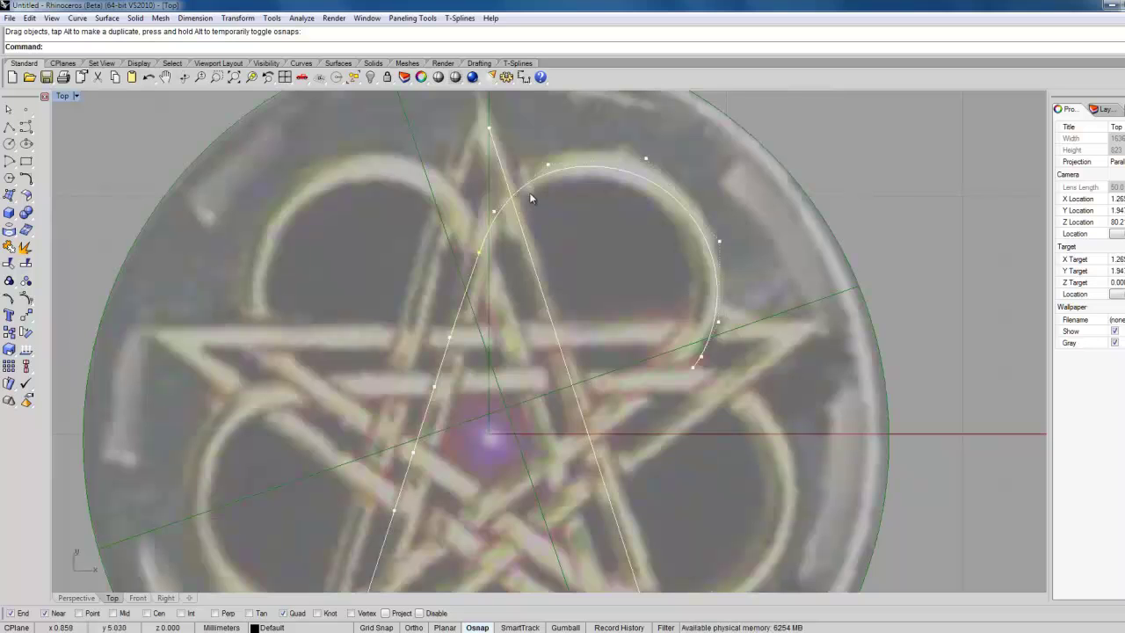
right_click_drag(114, 192, 117, 191)
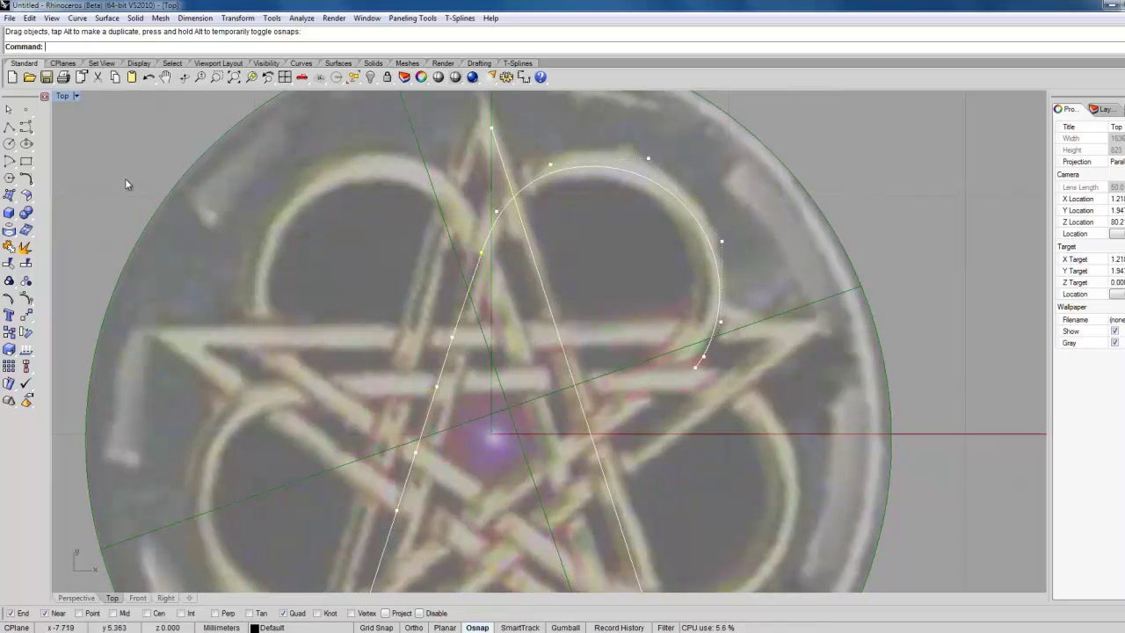
type("Insert")
left_click(61, 90)
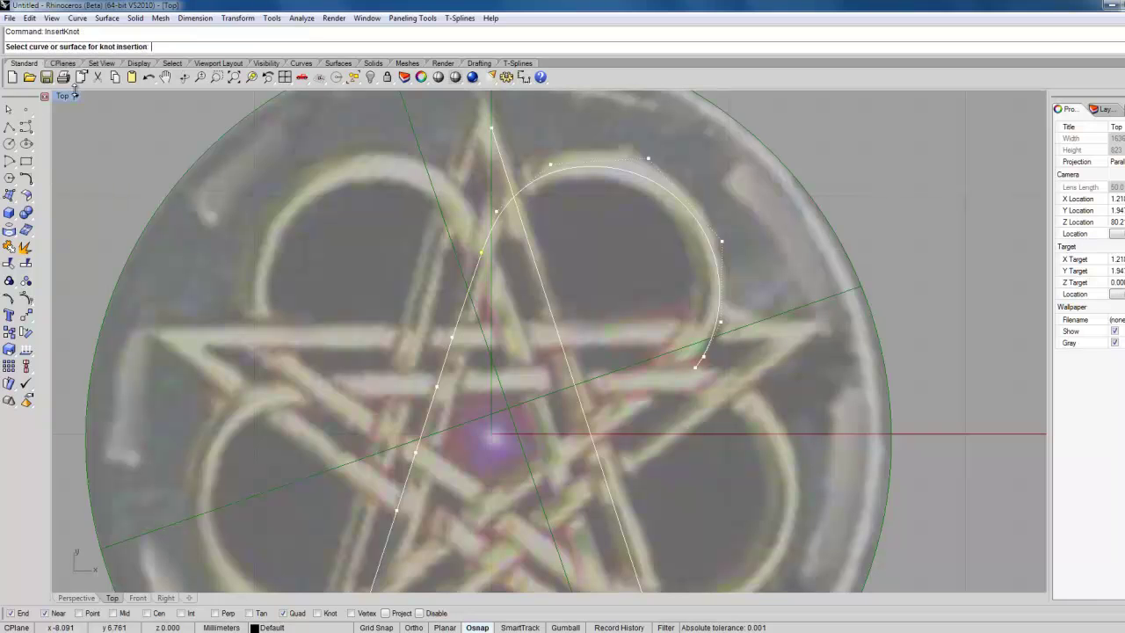
left_click(522, 192)
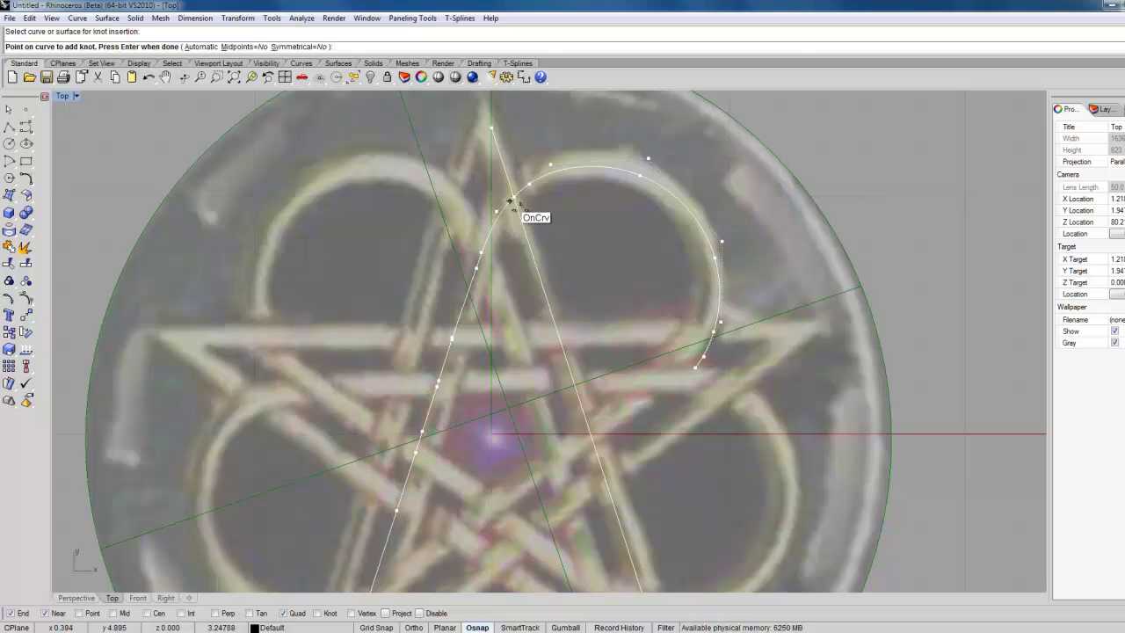
left_click(510, 201)
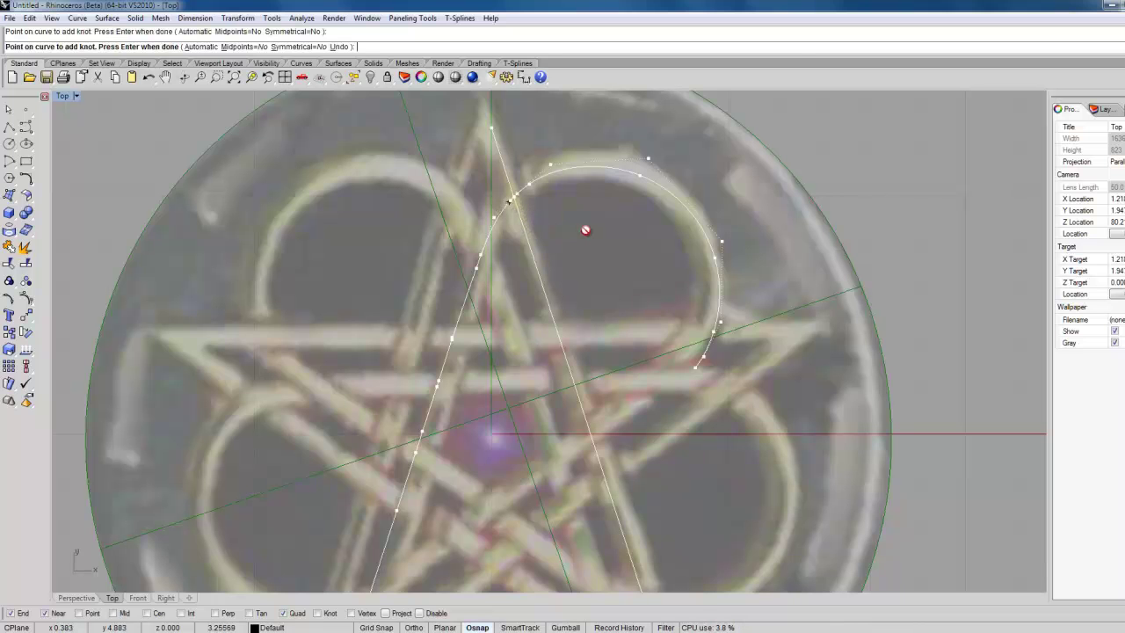
key("Return")
scroll(574, 234, "up", 2)
scroll(570, 232, "down", 4)
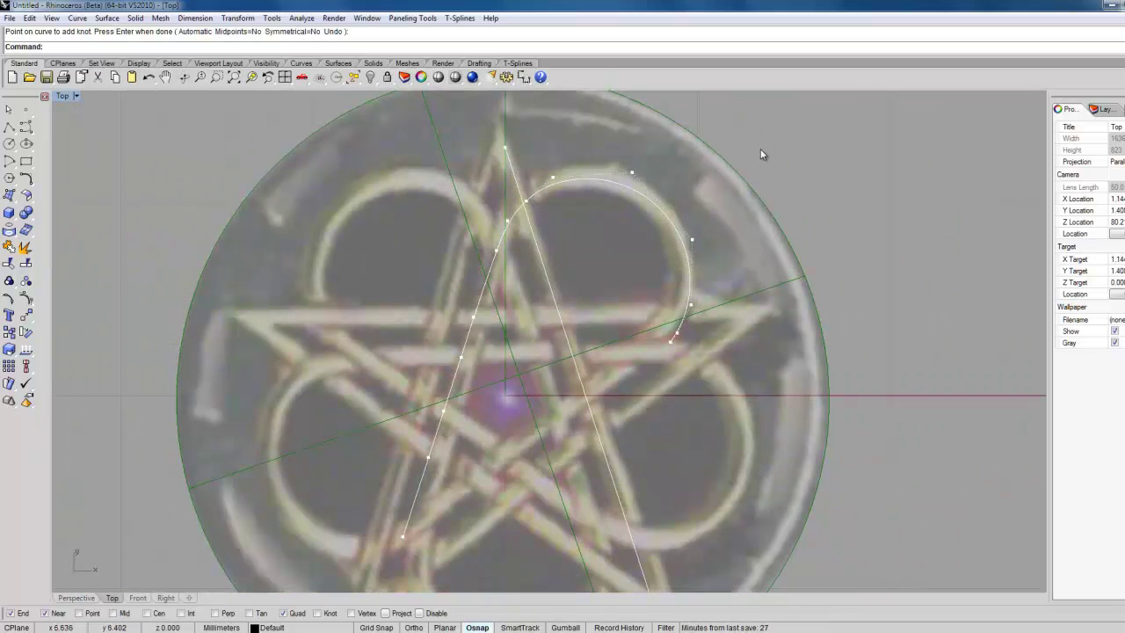
scroll(559, 235, "down", 2)
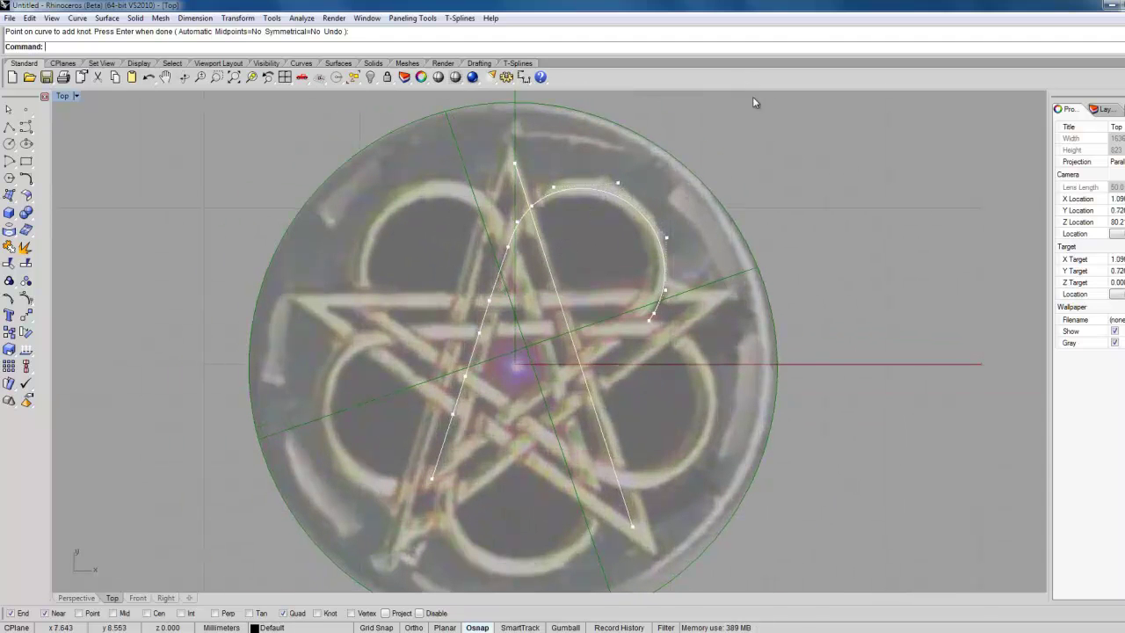
Step: Try to insert knots along the straight line with InsertKnot, near the arc crossing and at the star bands below
key("Return")
key("Return")
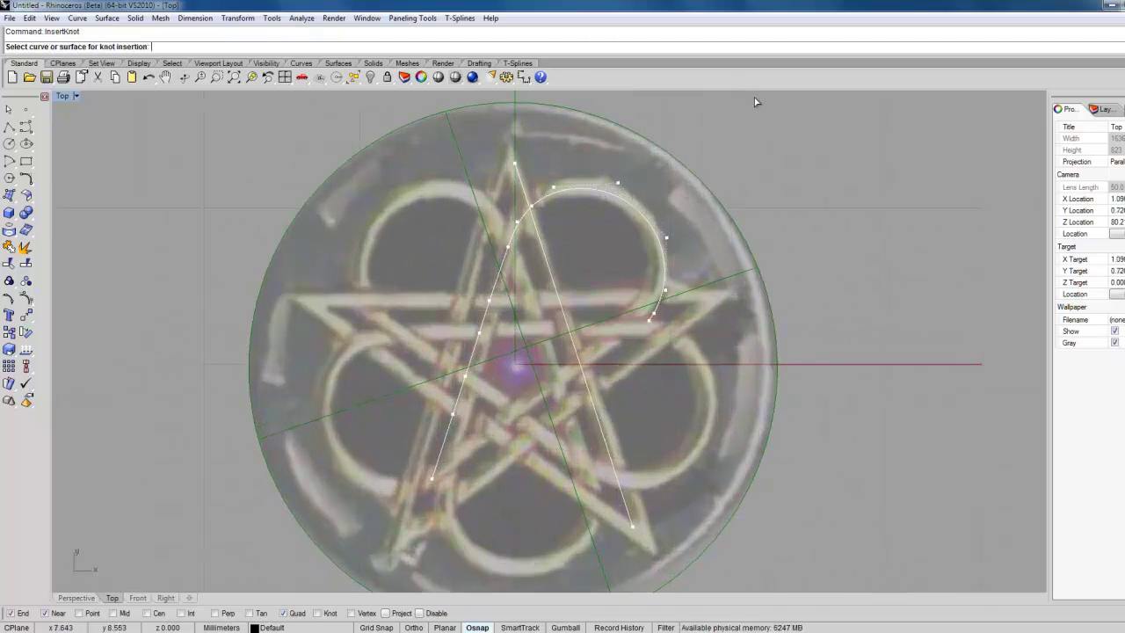
left_click(530, 199)
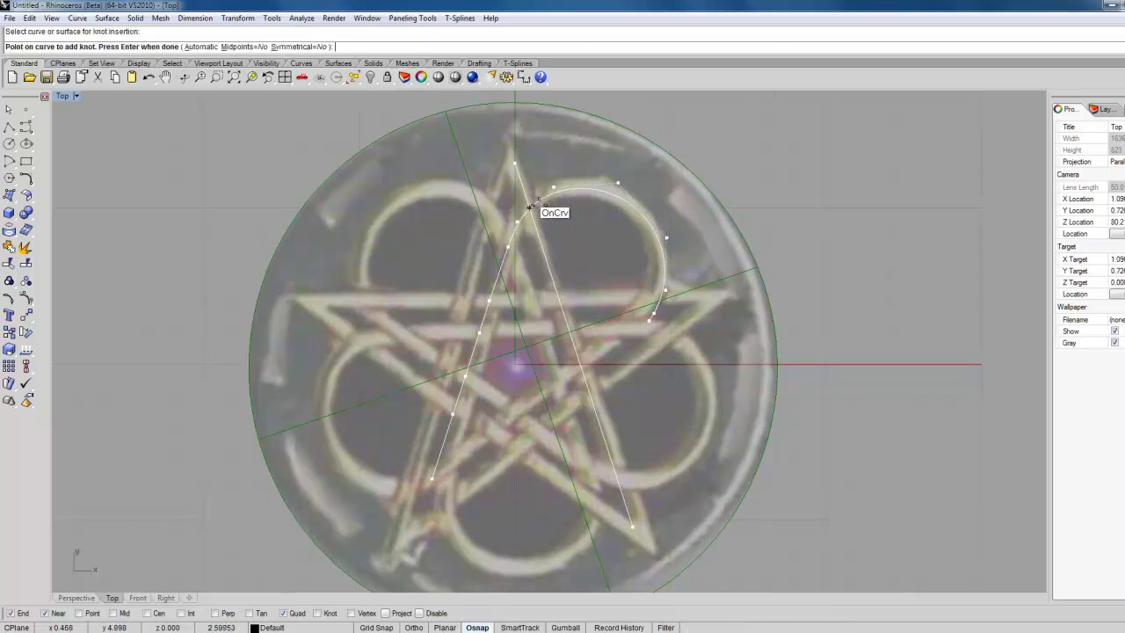
left_click(536, 215)
left_click(560, 296)
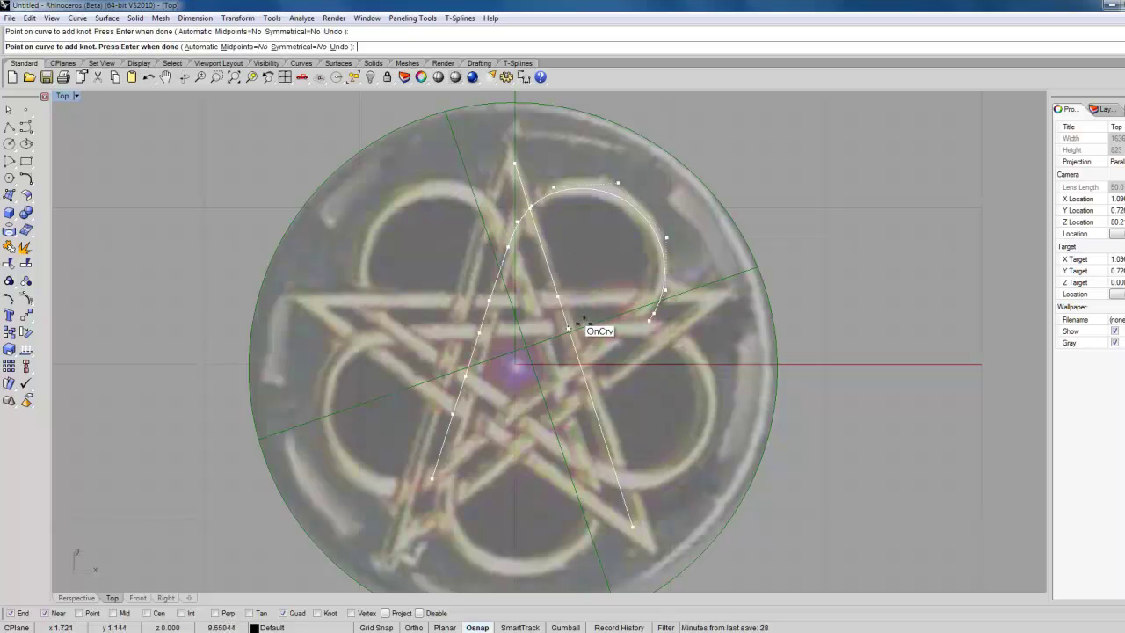
left_click(596, 393)
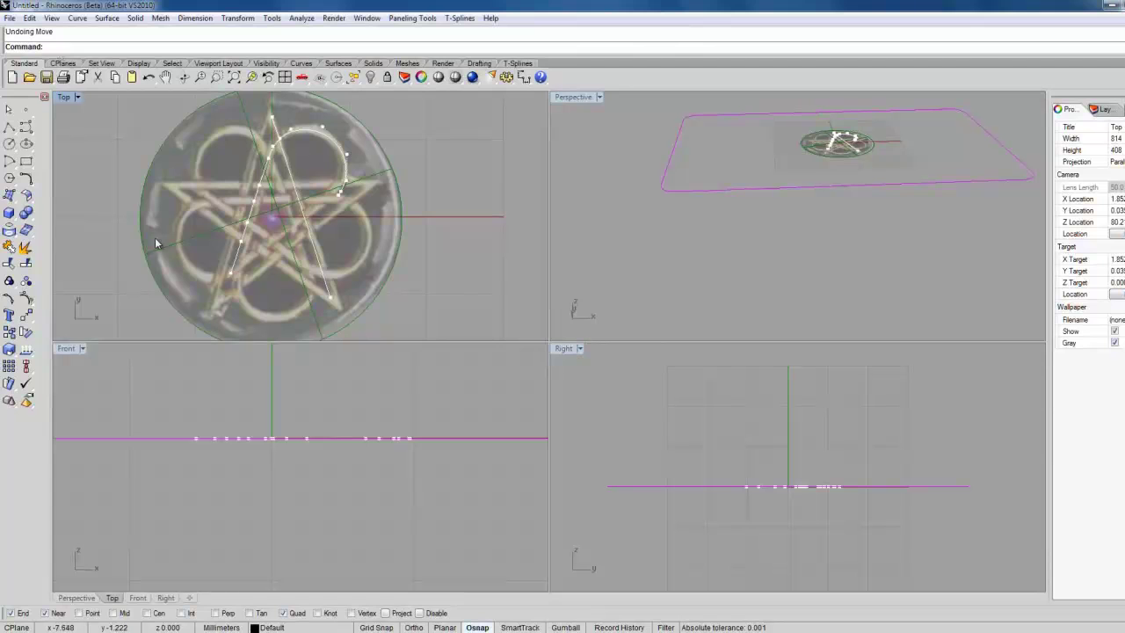
Step: Insert six knots in the straight line with InsertKnot: one at the arc crossing and five at the band crossings further down
type("Ins")
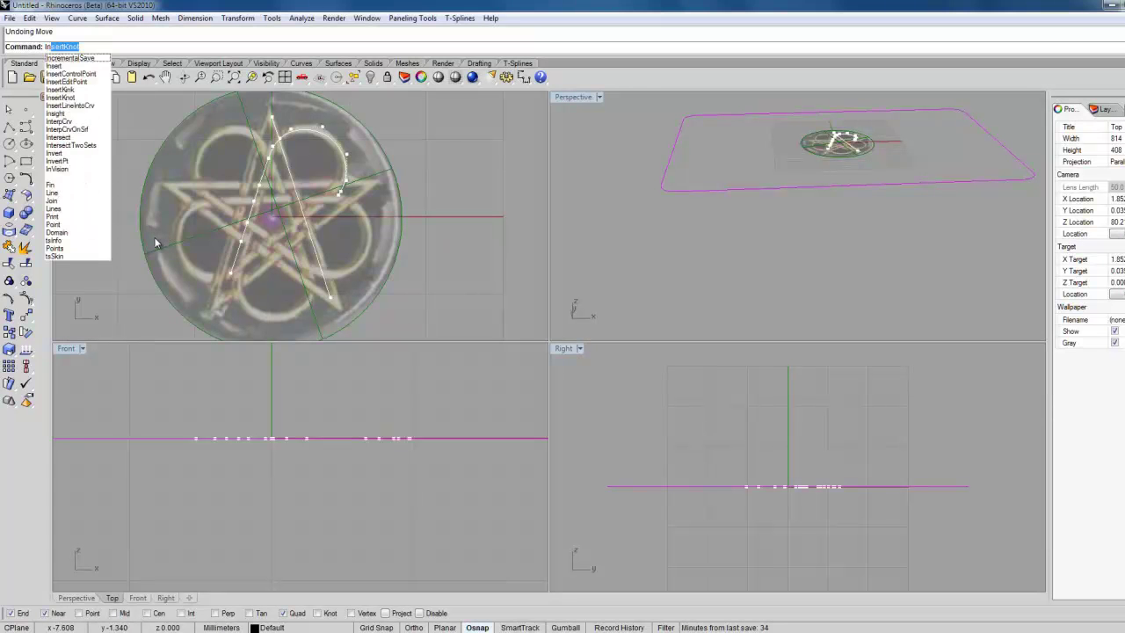
type("ert")
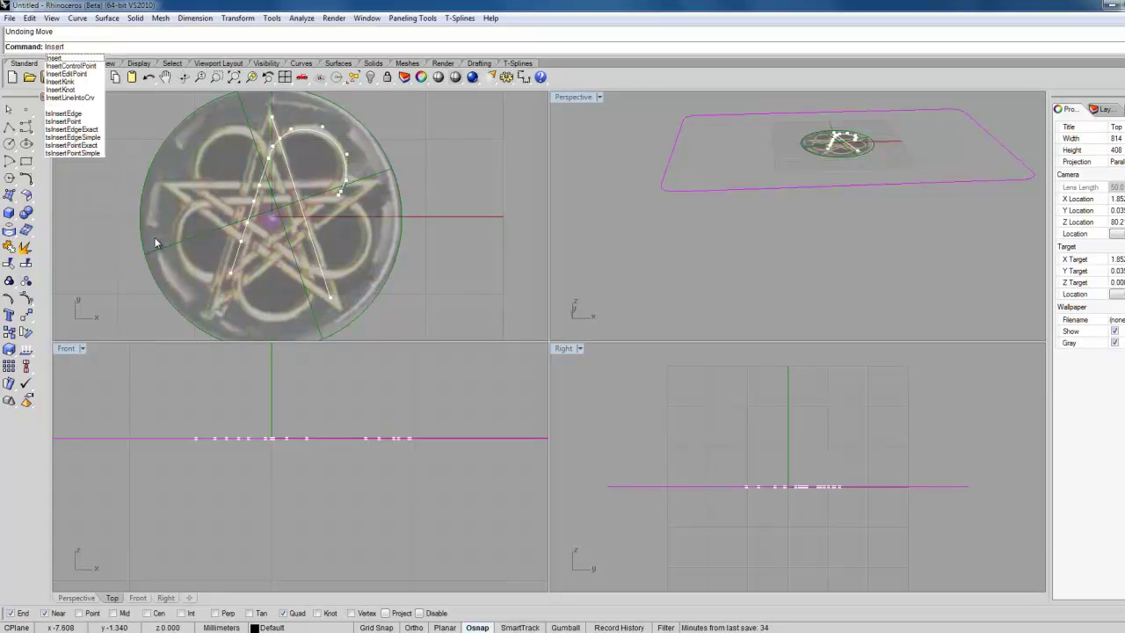
left_click(60, 90)
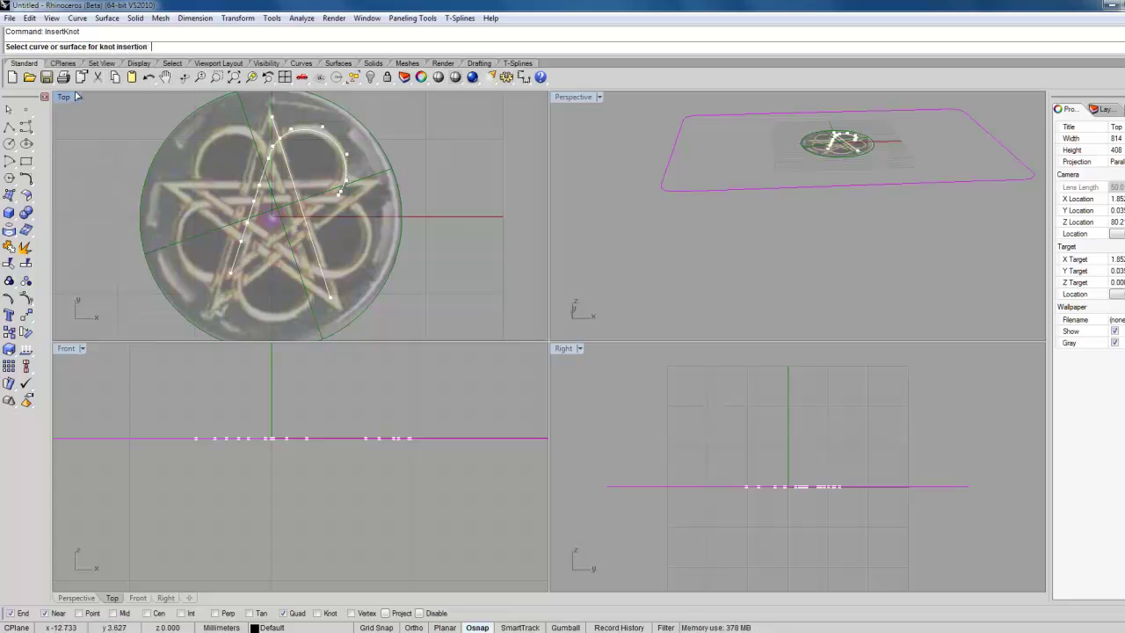
left_click(286, 159)
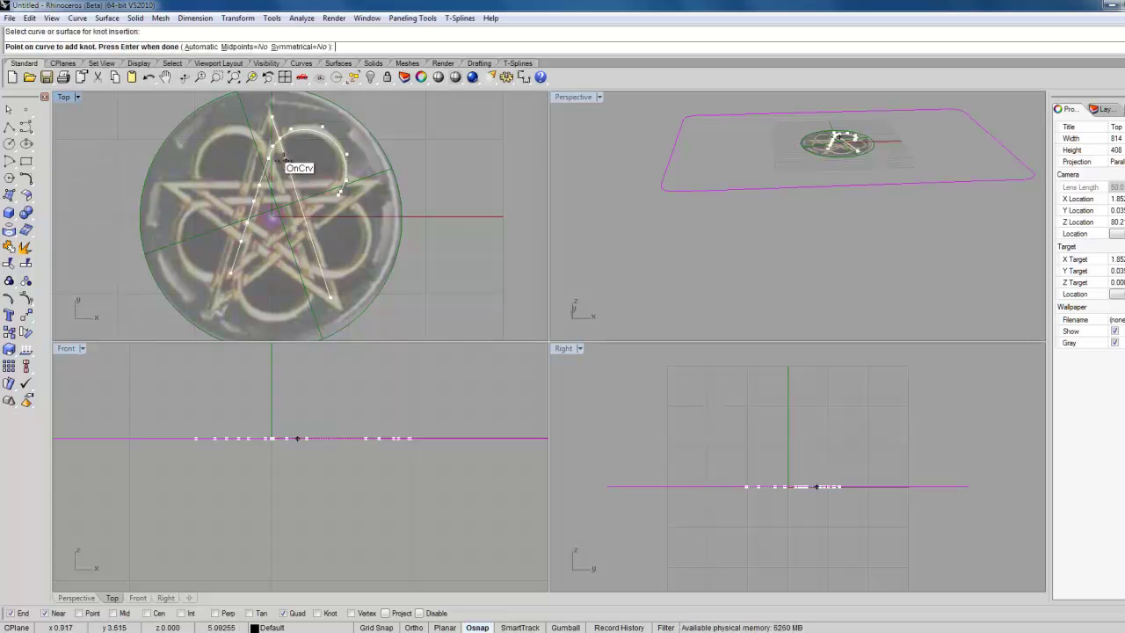
double_click(64, 97)
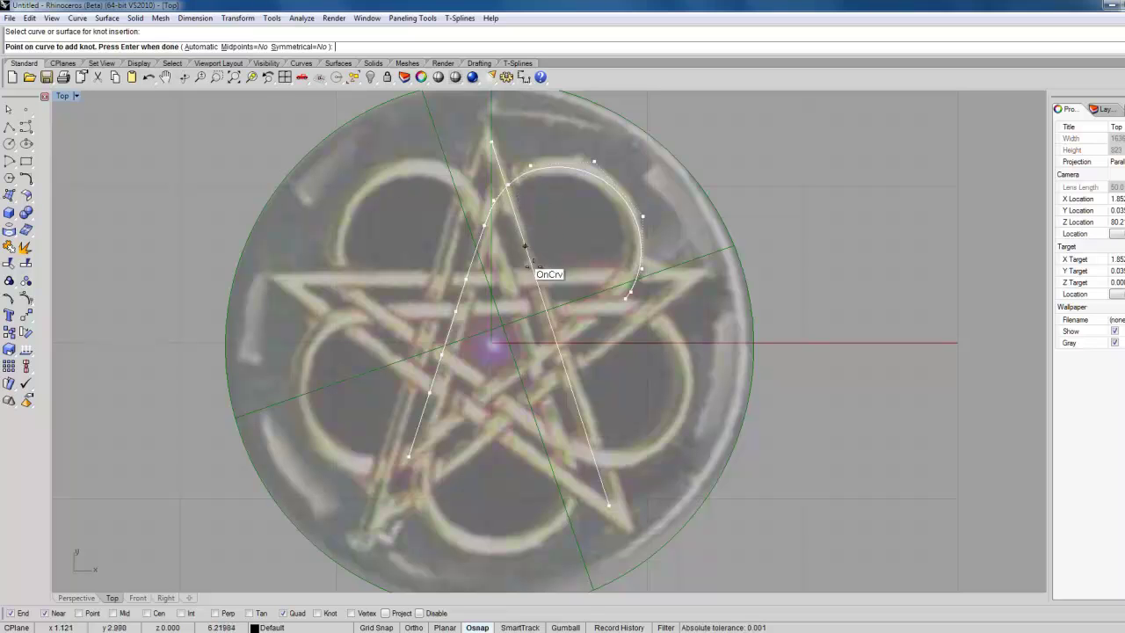
left_click(506, 187)
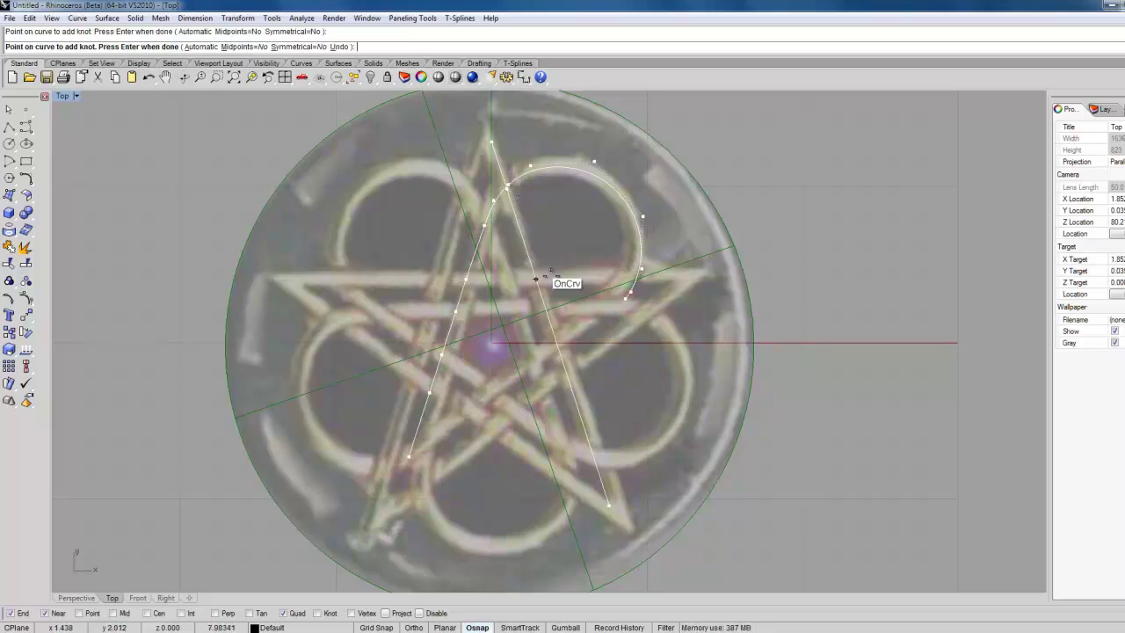
left_click(543, 304)
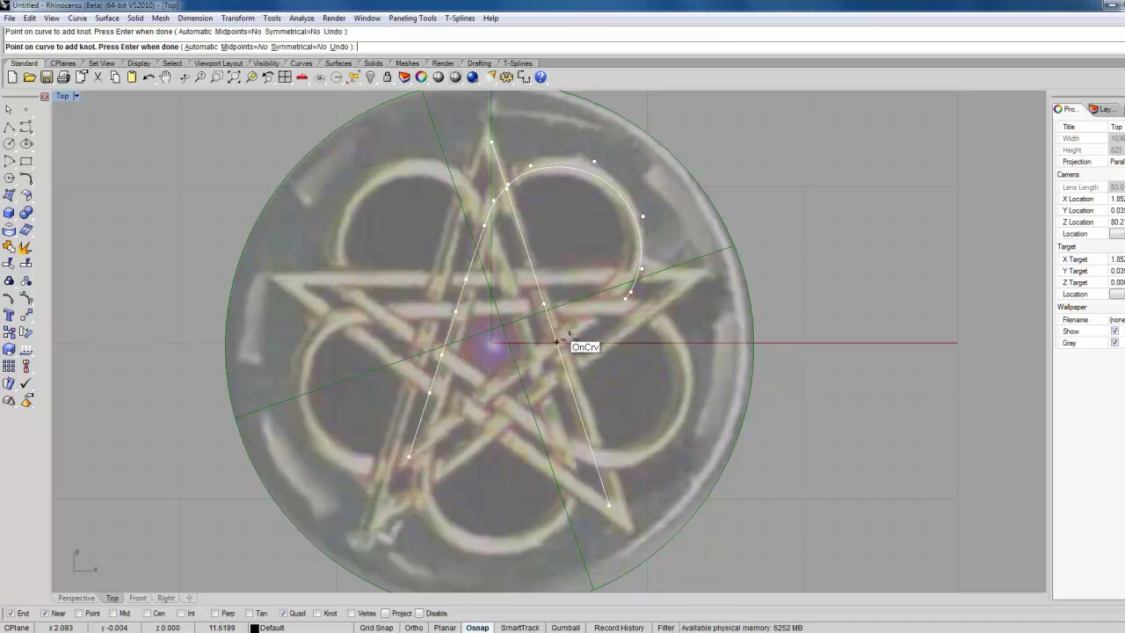
left_click(564, 370)
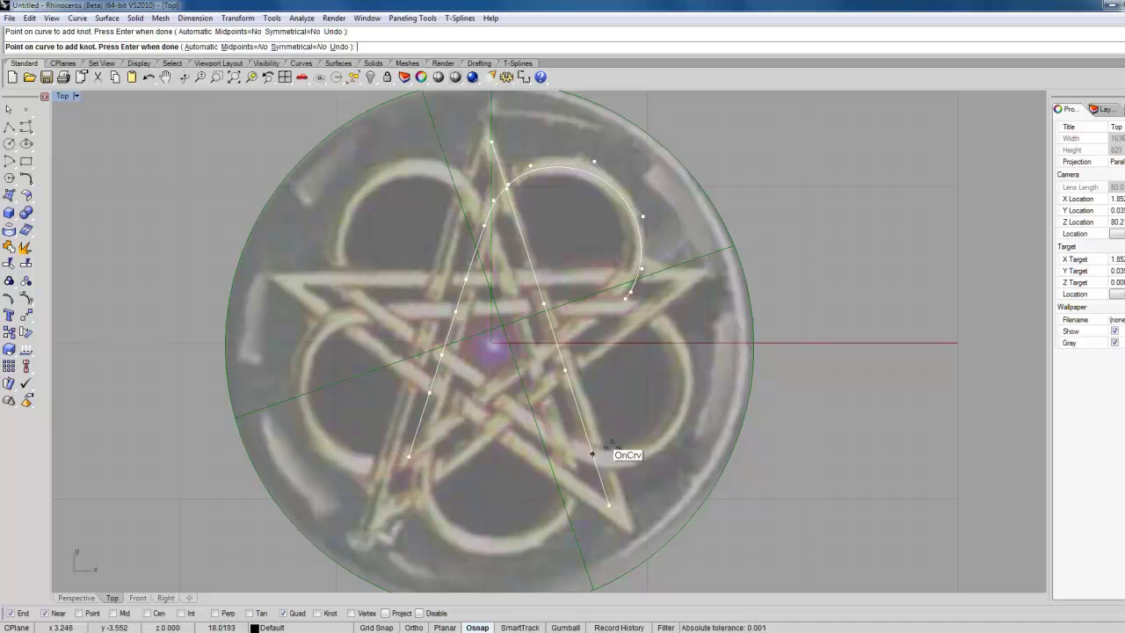
left_click(593, 453)
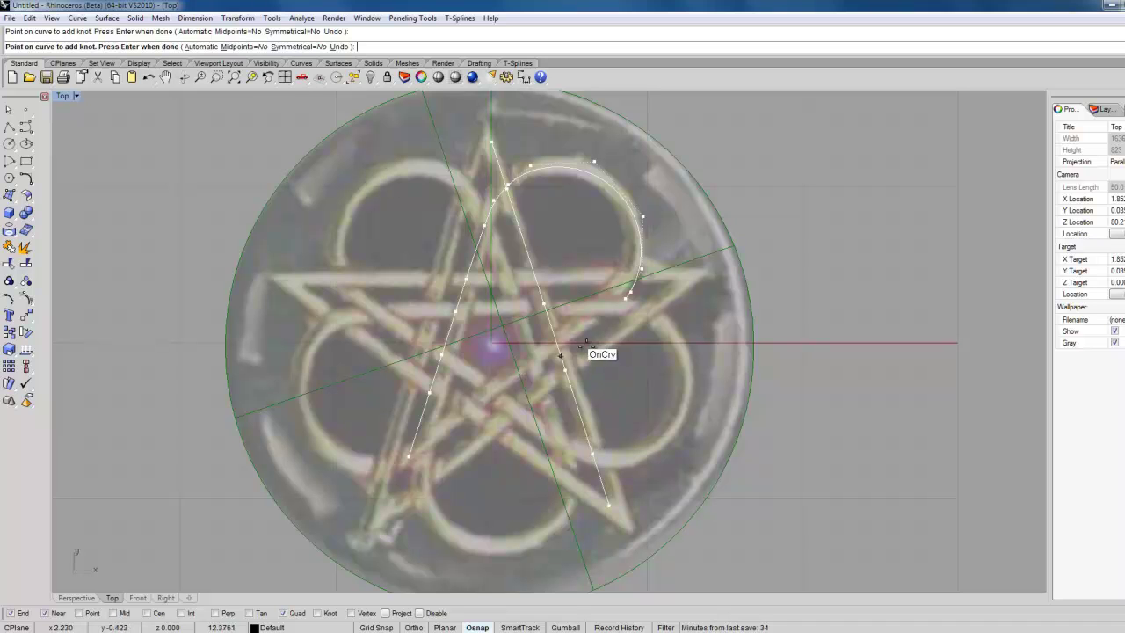
left_click(567, 342)
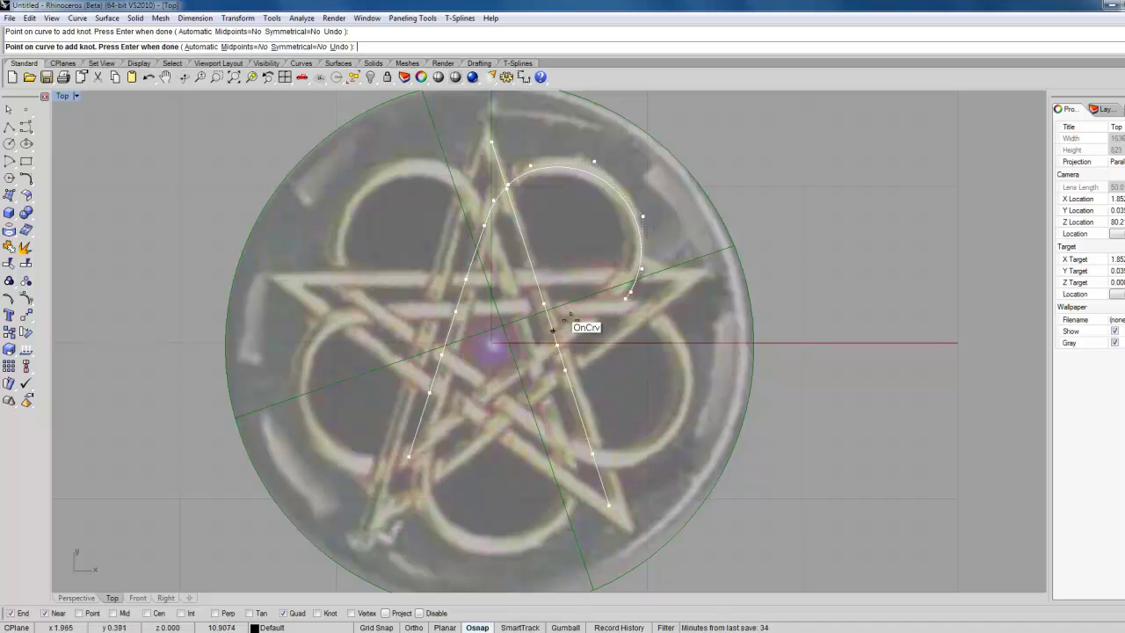
left_click(533, 275)
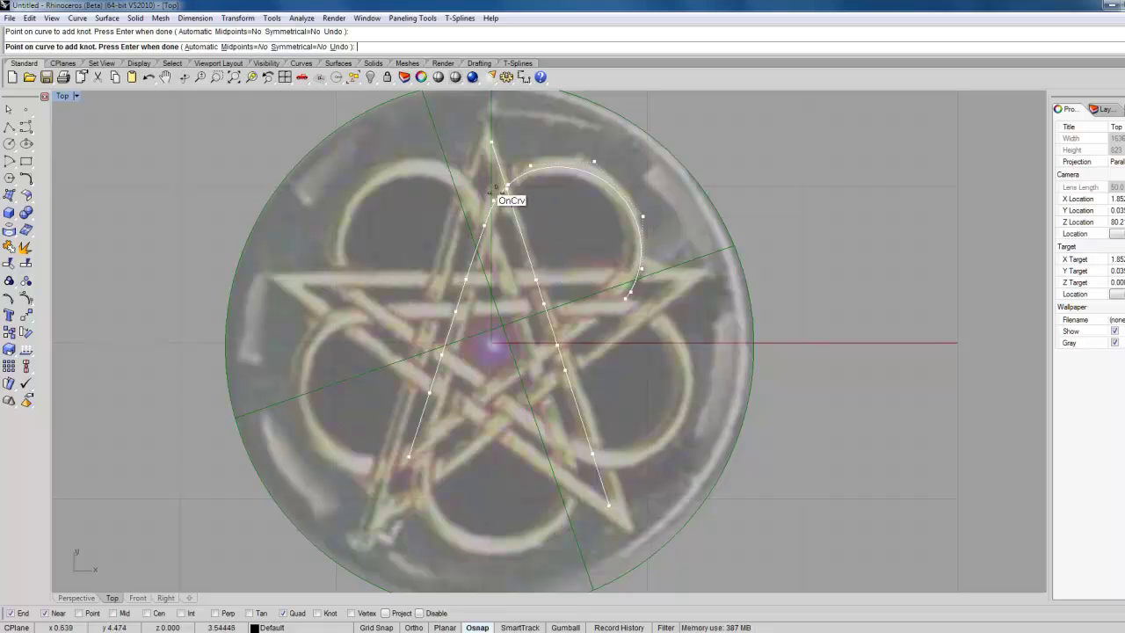
key("Return")
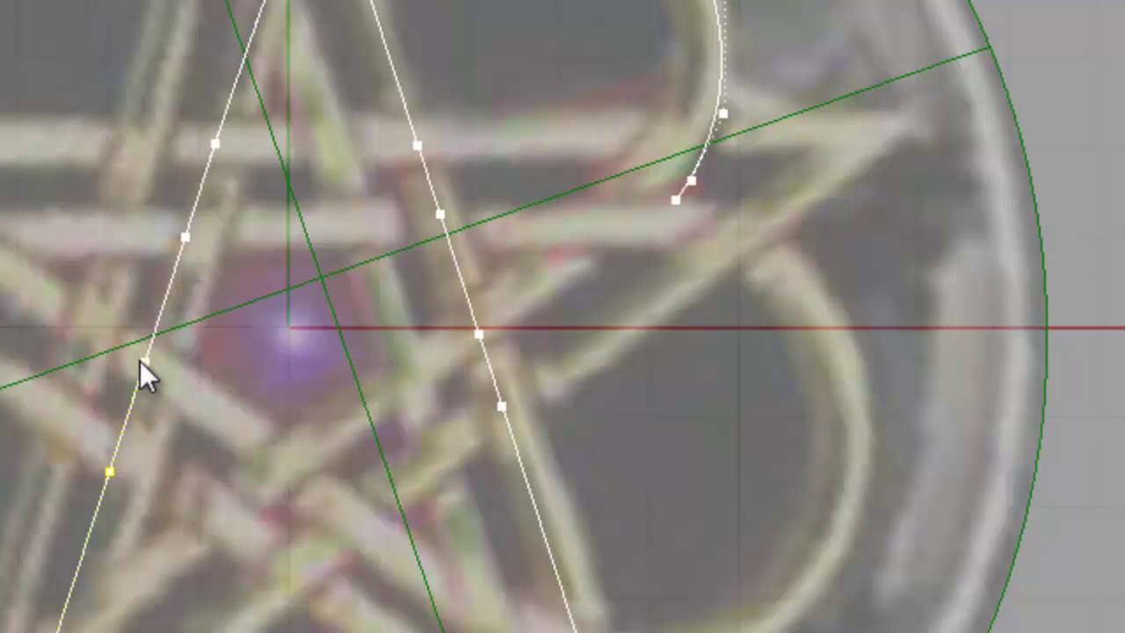
Step: Raise alternate control points of the line-and-arc curve and the straight line by 0.4 mm vertically in the Front view
left_click(183, 234, "shift")
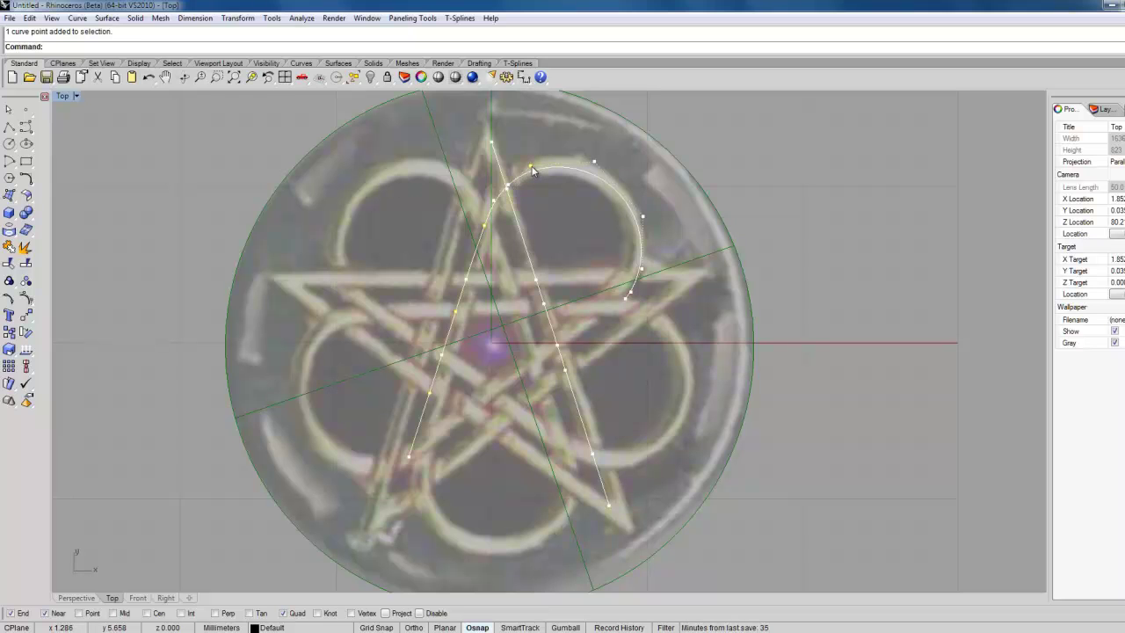
left_click(529, 165, "ctrl")
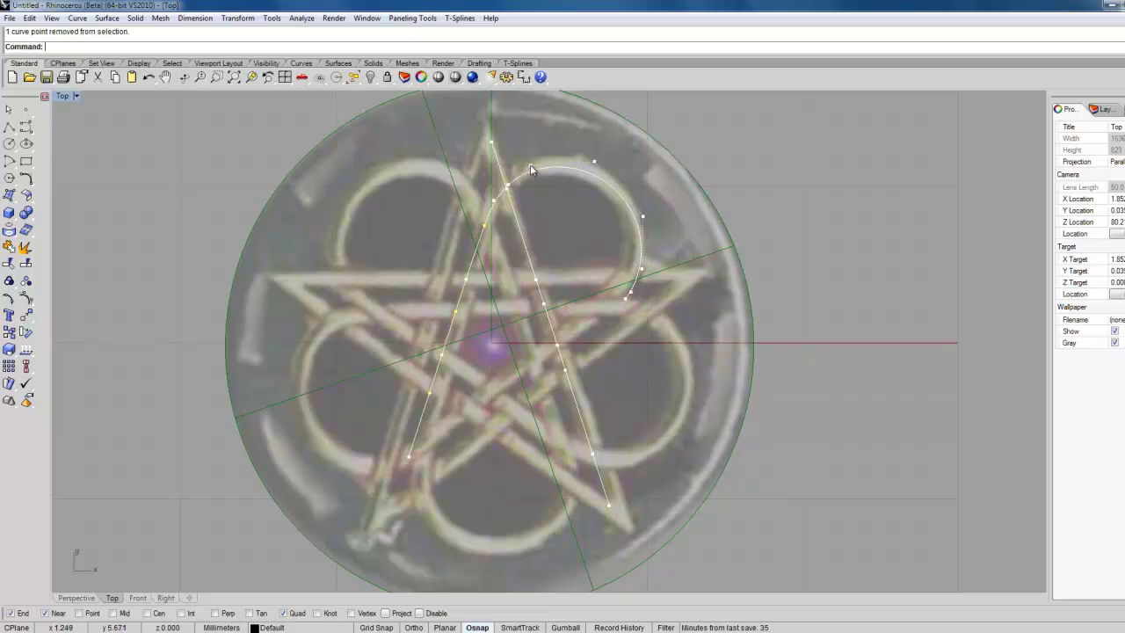
left_click(642, 270, "shift")
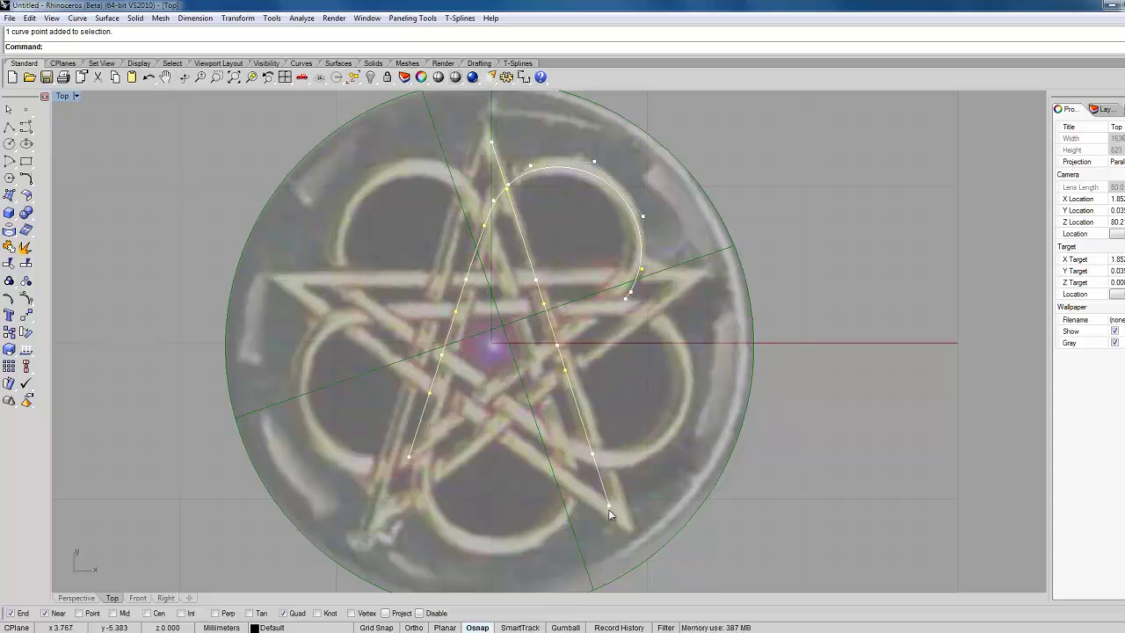
double_click(63, 95)
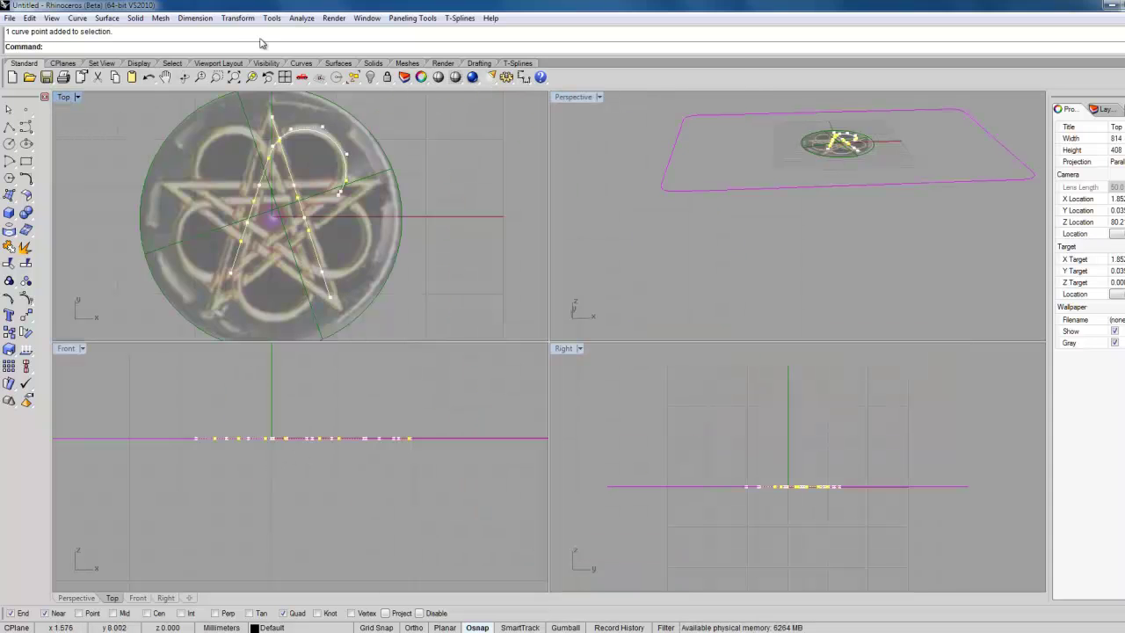
left_click(237, 18)
left_click(251, 31)
left_click(265, 438)
key("F8")
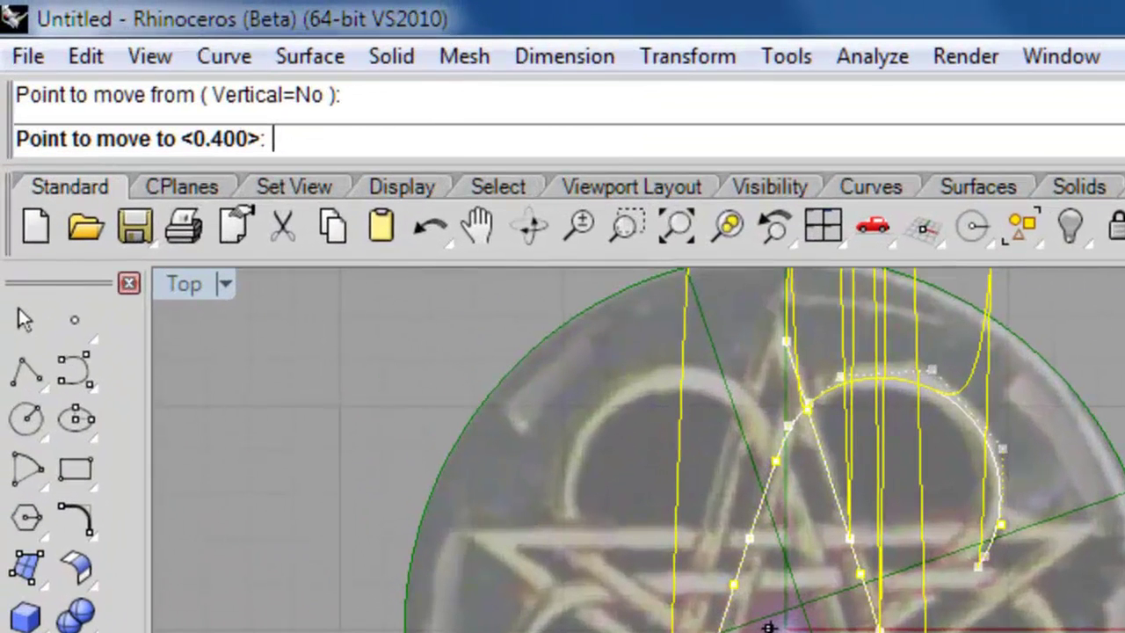
type(".4")
key("Return")
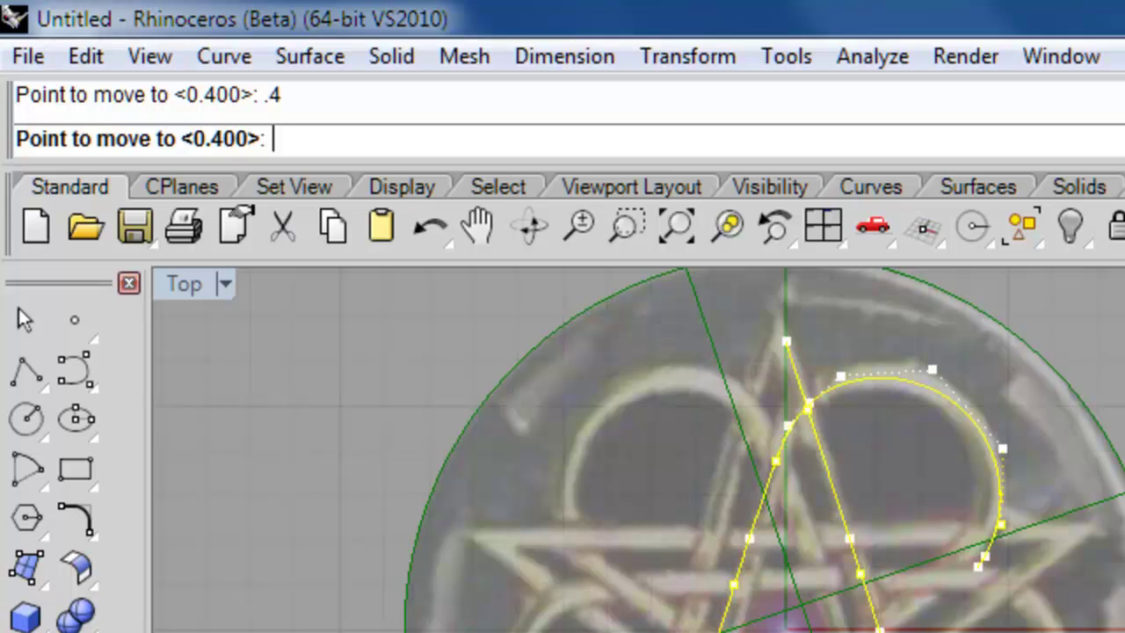
key("Return")
key("Return")
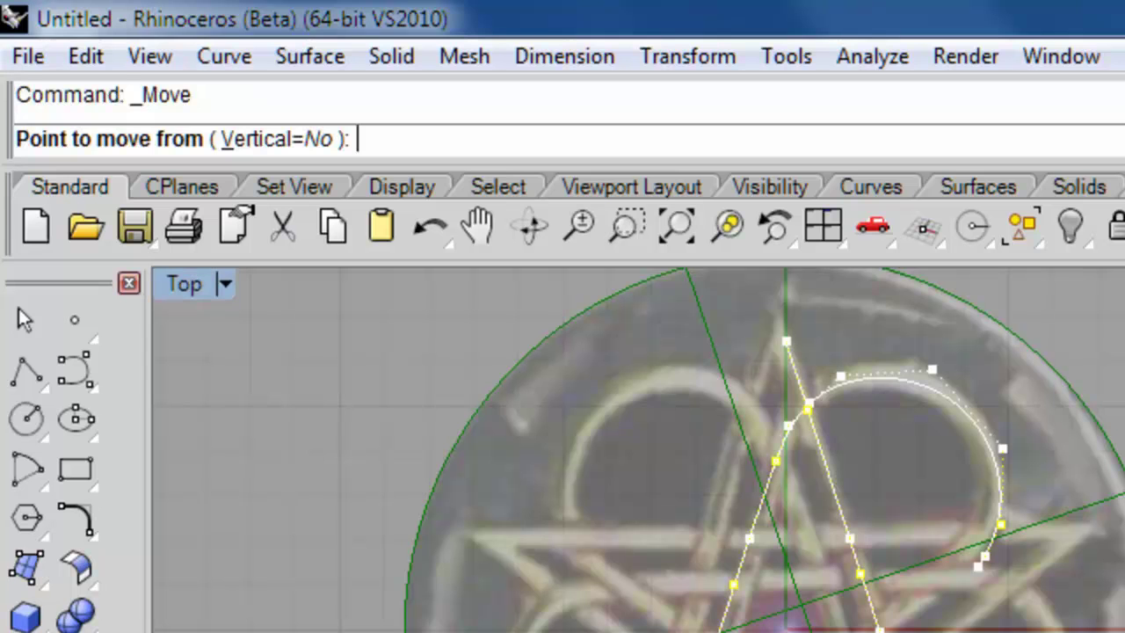
key("Escape")
key("Escape")
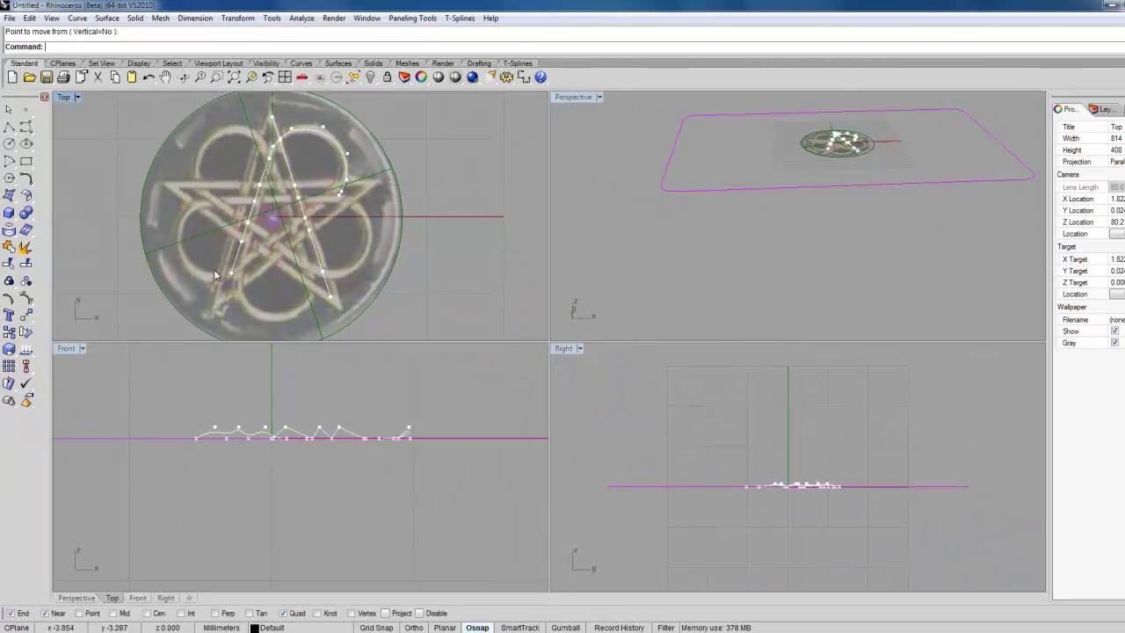
Step: Lower the in-between crossing control points and both ends of the line-and-arc curve by 0.4 mm vertically in the Front view
scroll(227, 267, "up", 2)
scroll(237, 282, "down", 1)
scroll(239, 276, "up", 1)
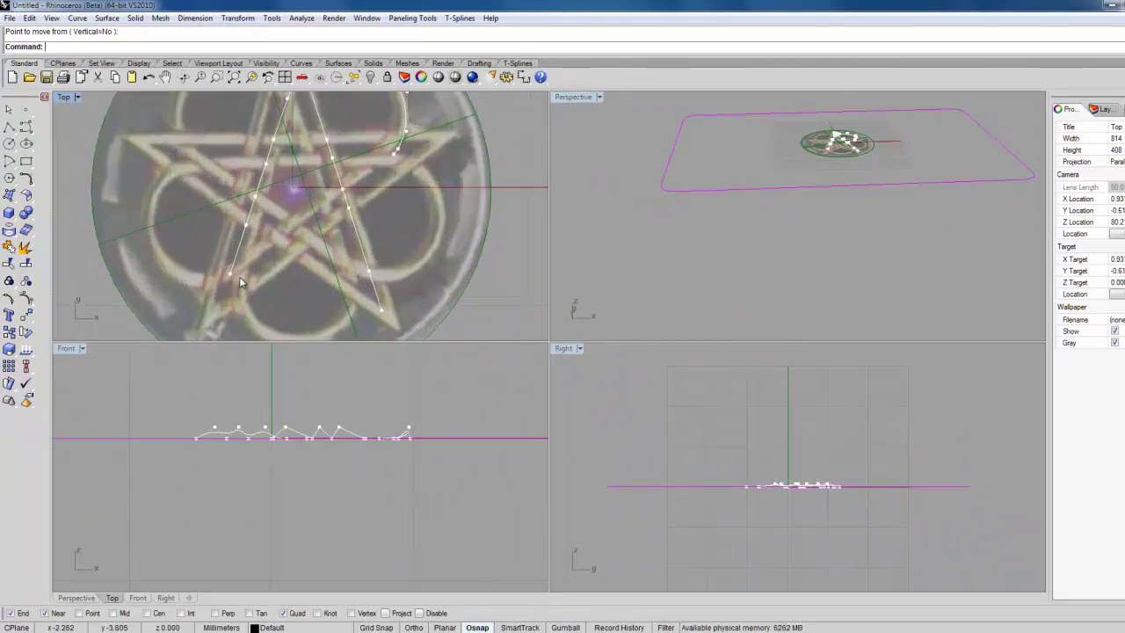
scroll(239, 276, "down", 2)
right_click_drag(255, 245, 240, 303)
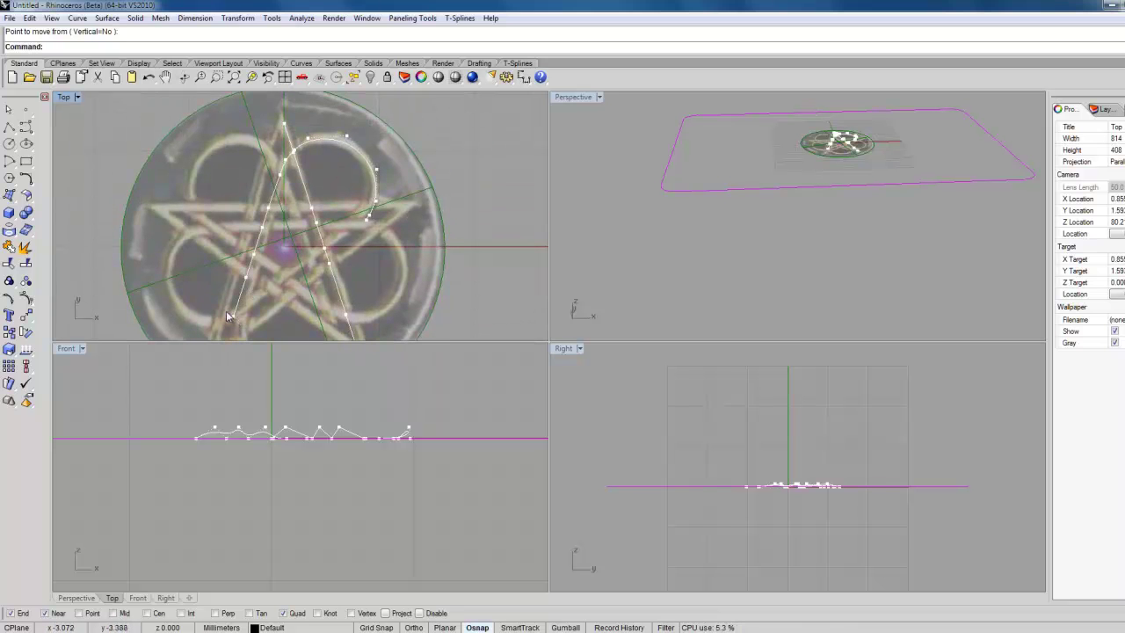
left_click(233, 318)
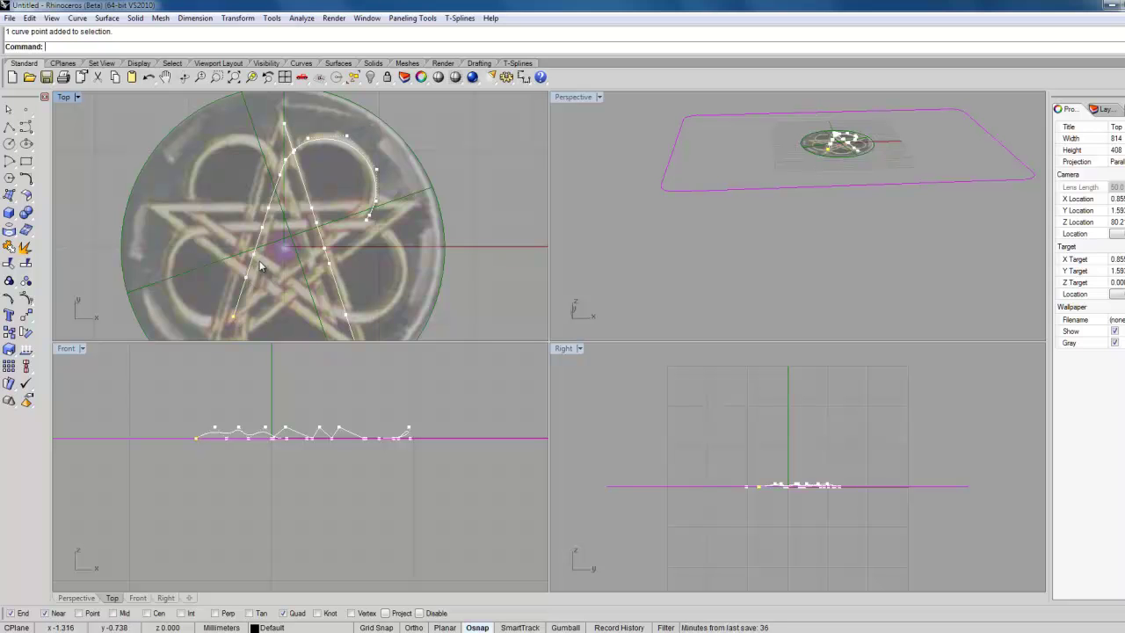
scroll(260, 260, "up", 2)
scroll(260, 260, "down", 1)
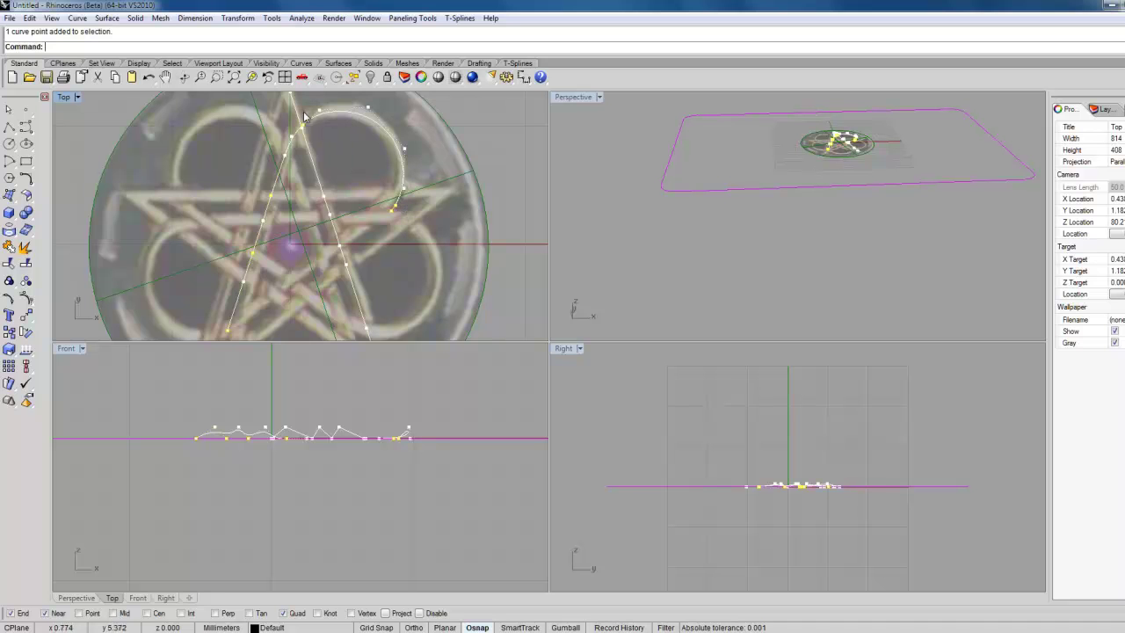
right_click_drag(325, 146, 337, 165)
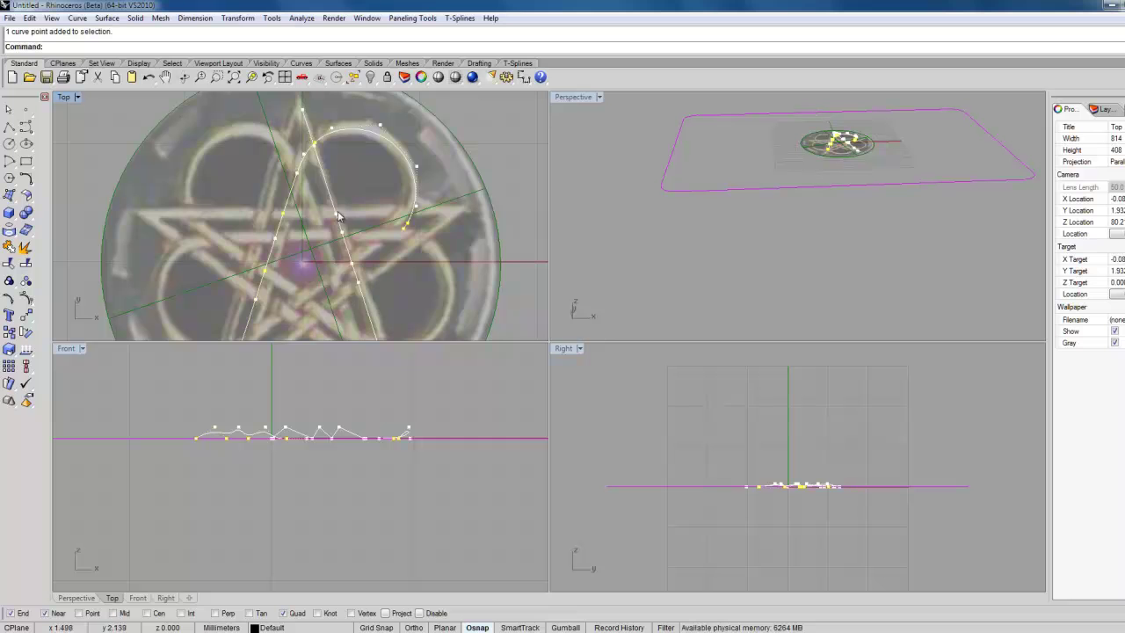
left_click(352, 265, "shift")
right_click_drag(364, 251, 348, 166)
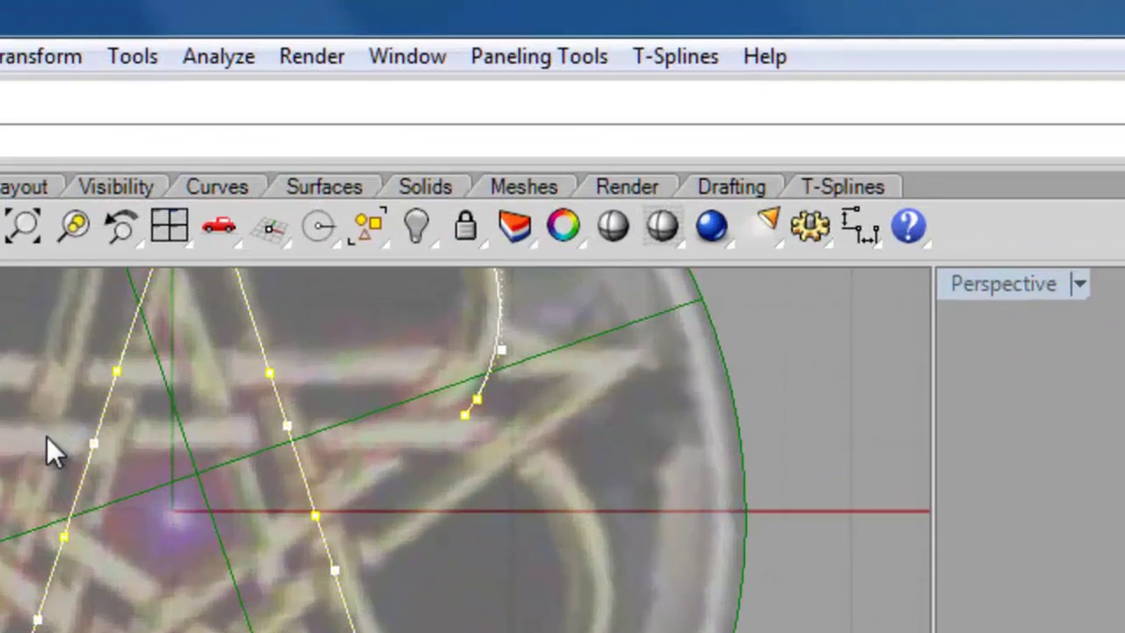
left_click(20, 56)
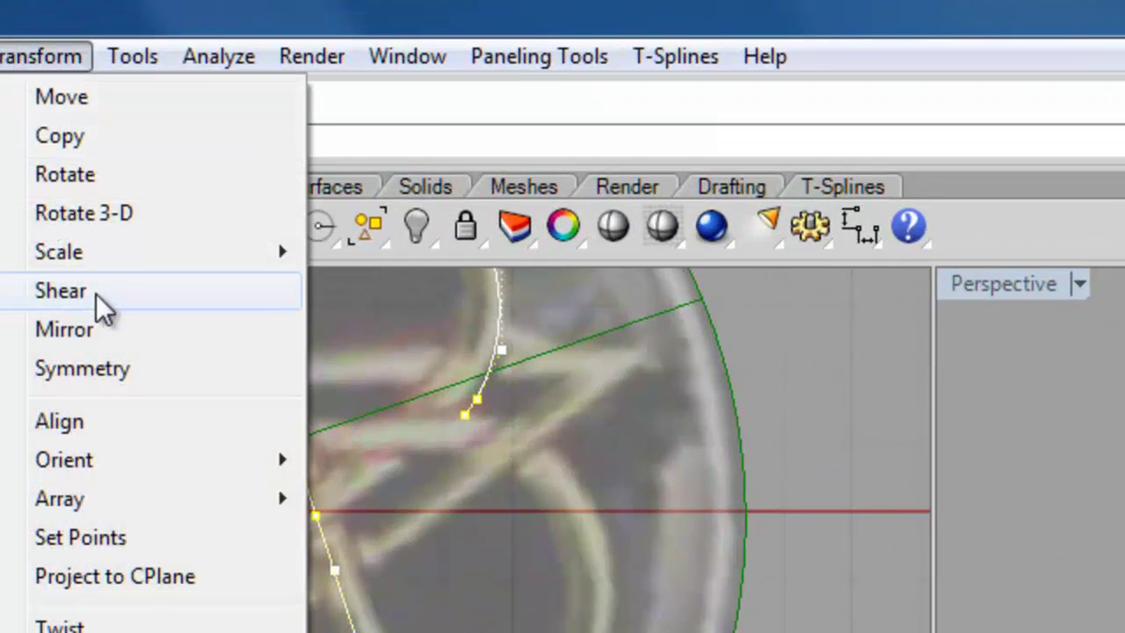
left_click(135, 97)
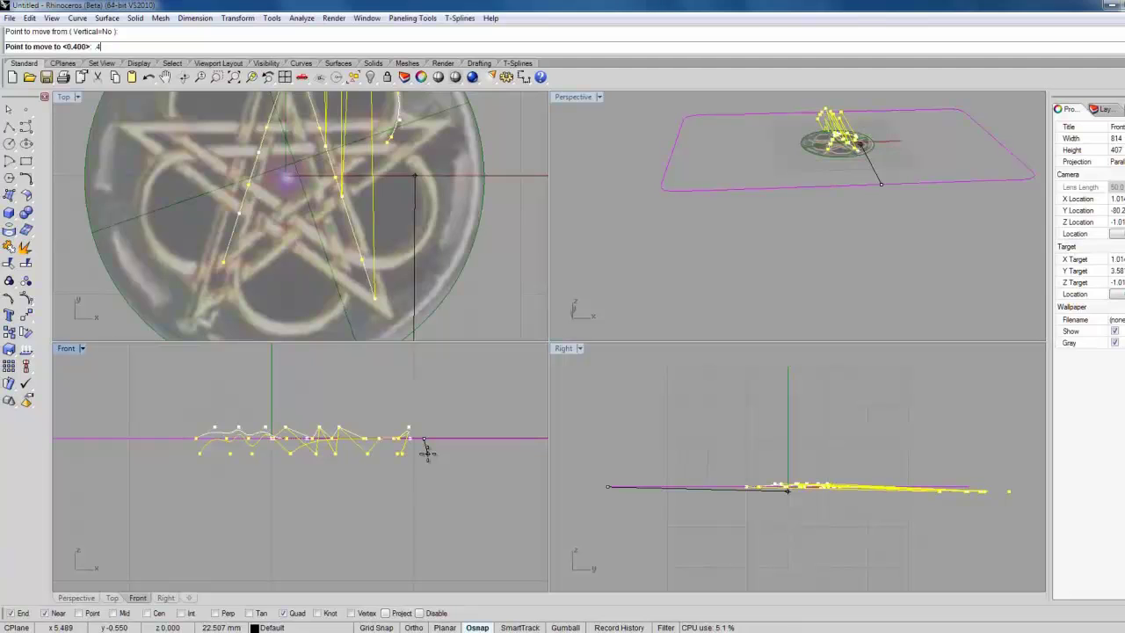
key("Return")
key("F8")
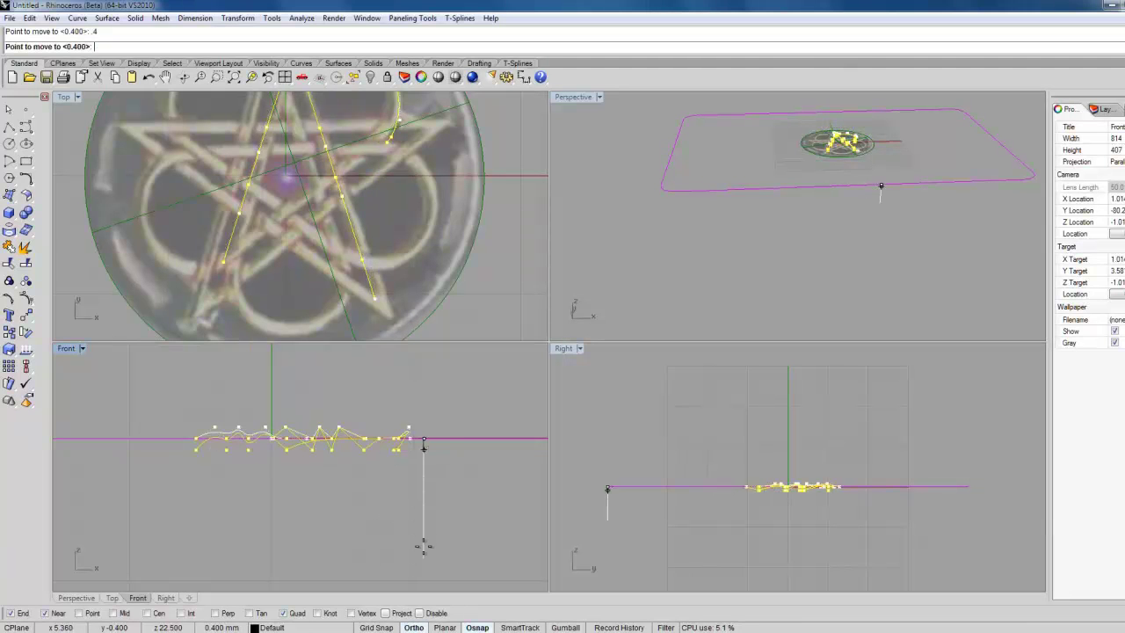
left_click(423, 508)
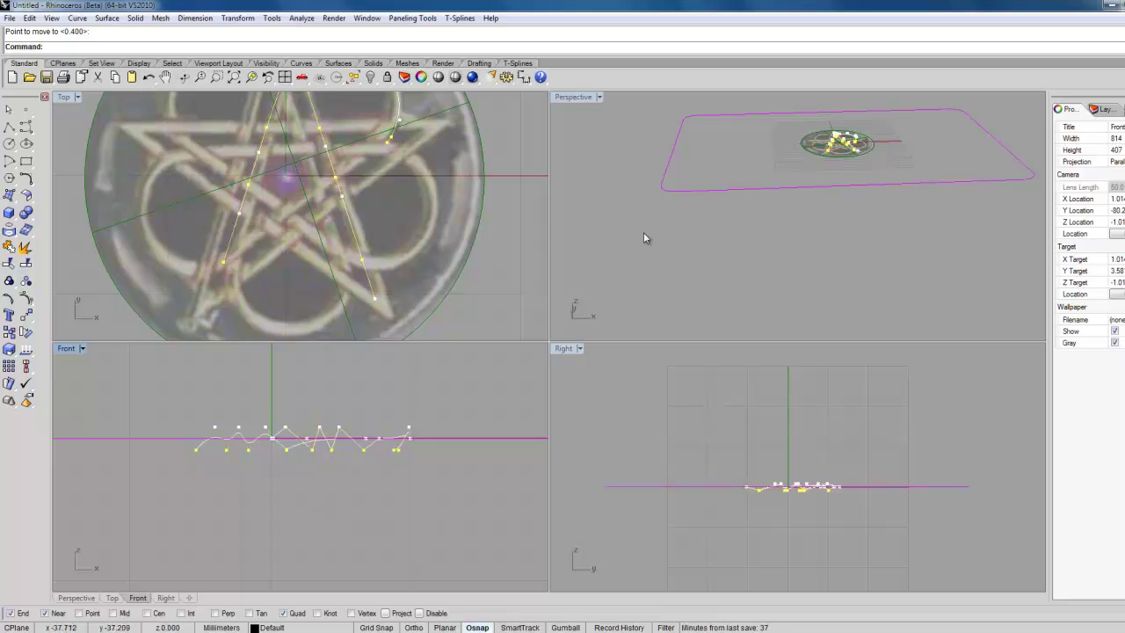
Step: Examine the woven profile of the line-and-arc curve and the straight line against the reference picture in the maximized Perspective view
double_click(573, 96)
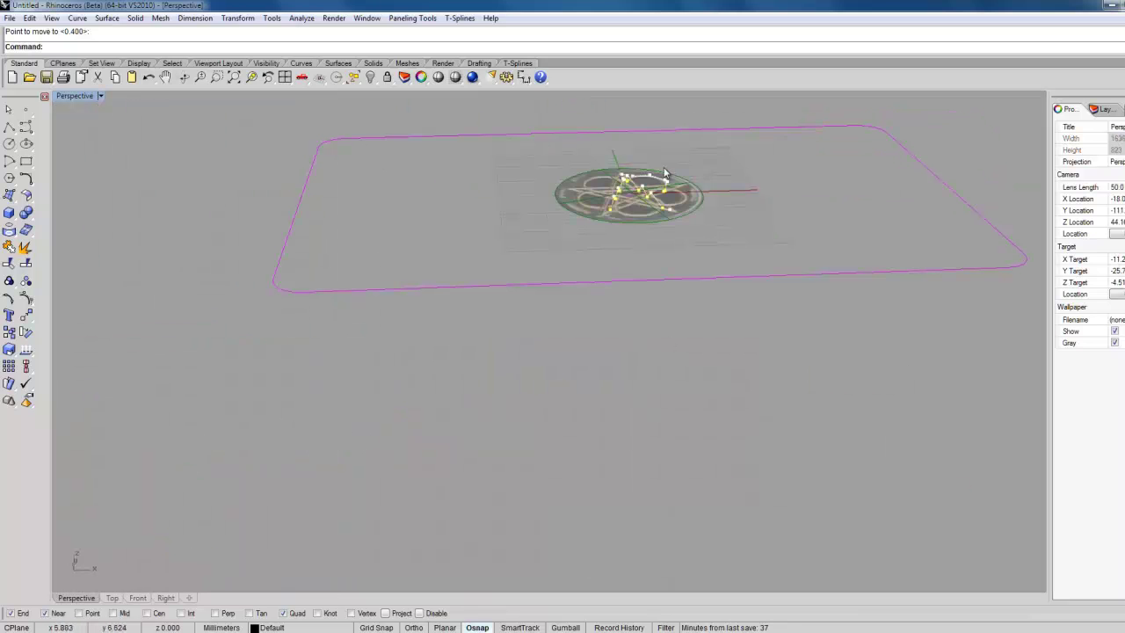
scroll(641, 165, "up", 5)
scroll(642, 165, "up", 3)
scroll(785, 296, "up", 3)
right_click_drag(786, 297, 703, 219)
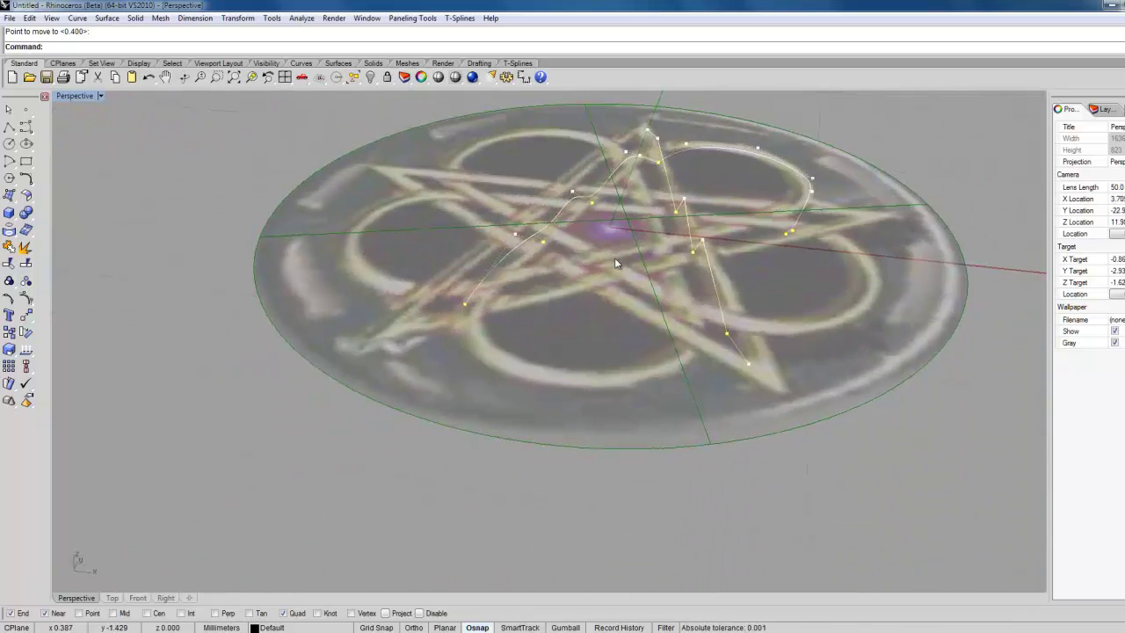
scroll(614, 258, "down", 4)
right_click_drag(667, 154, 677, 129)
scroll(669, 118, "up", 4)
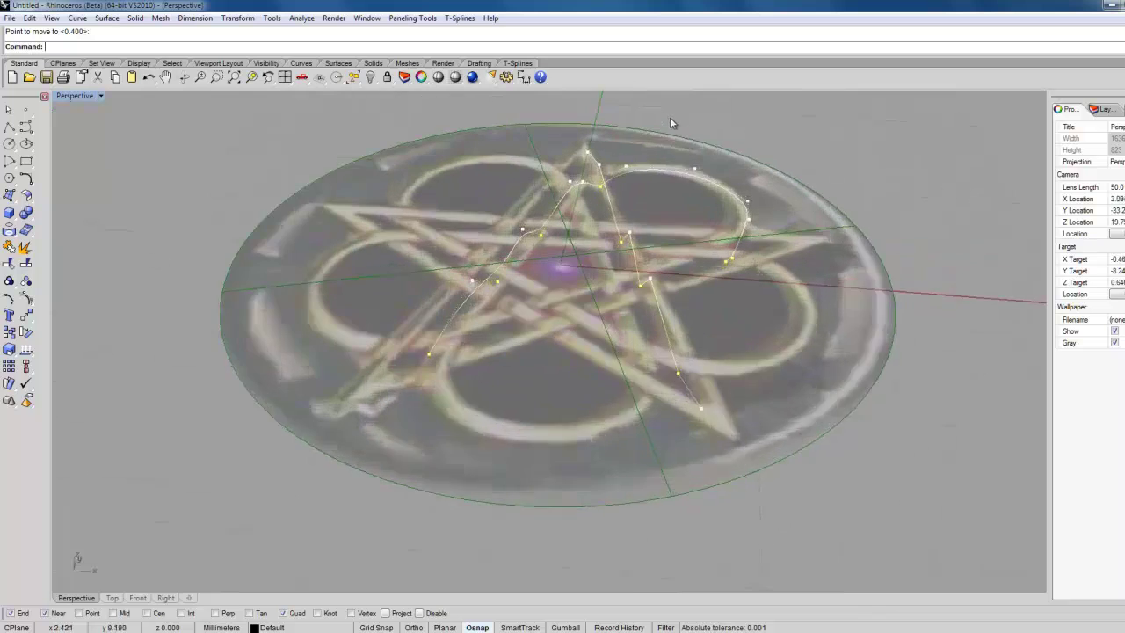
scroll(670, 123, "up", 5)
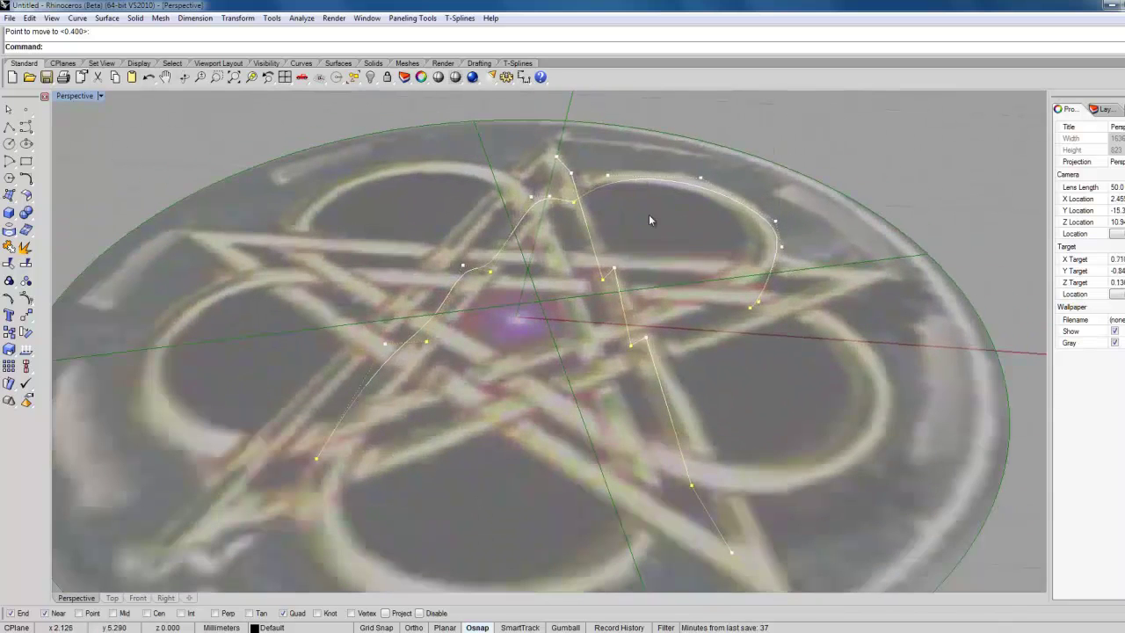
right_click_drag(649, 216, 674, 274)
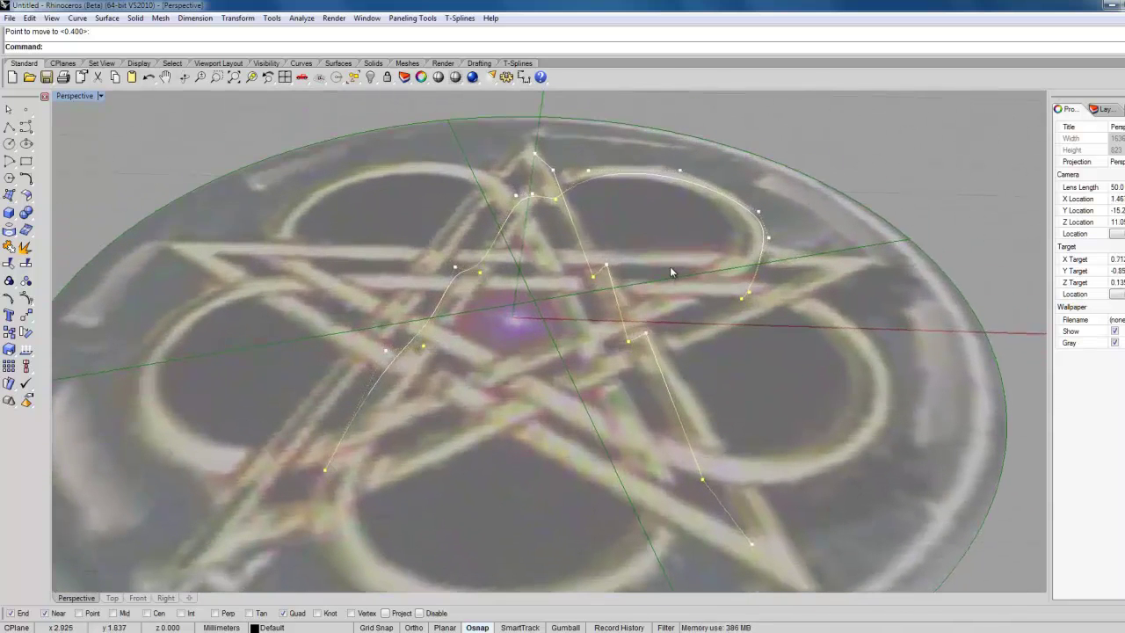
Step: Turn off the curves' control points and hide Layer 04 with the reference picture and circle
key("F11")
scroll(650, 228, "down", 4)
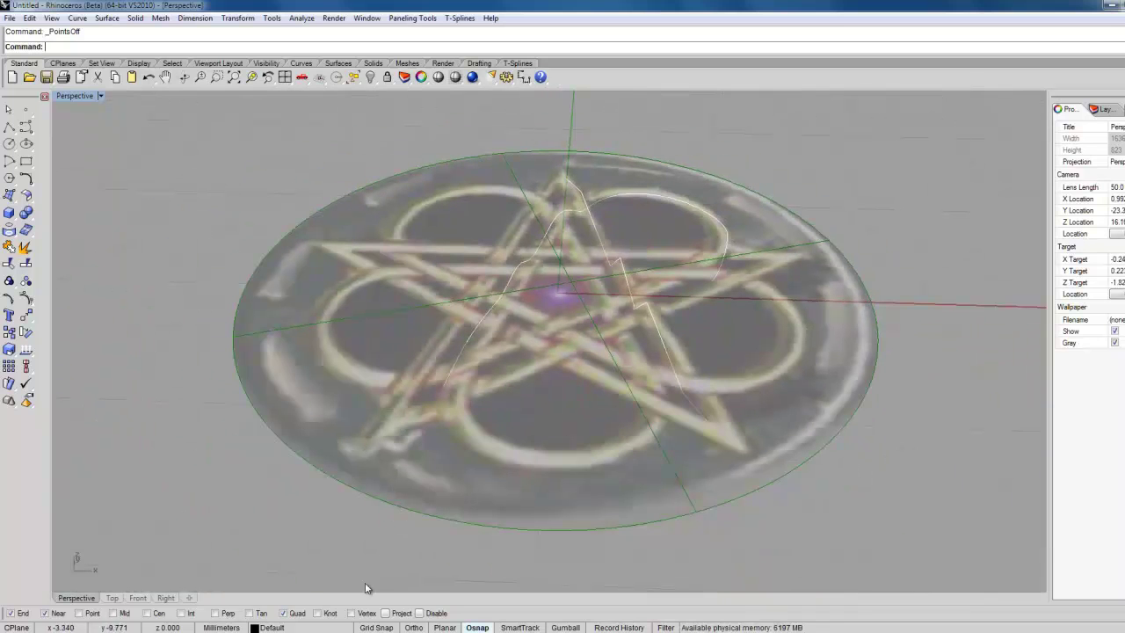
left_click(272, 628)
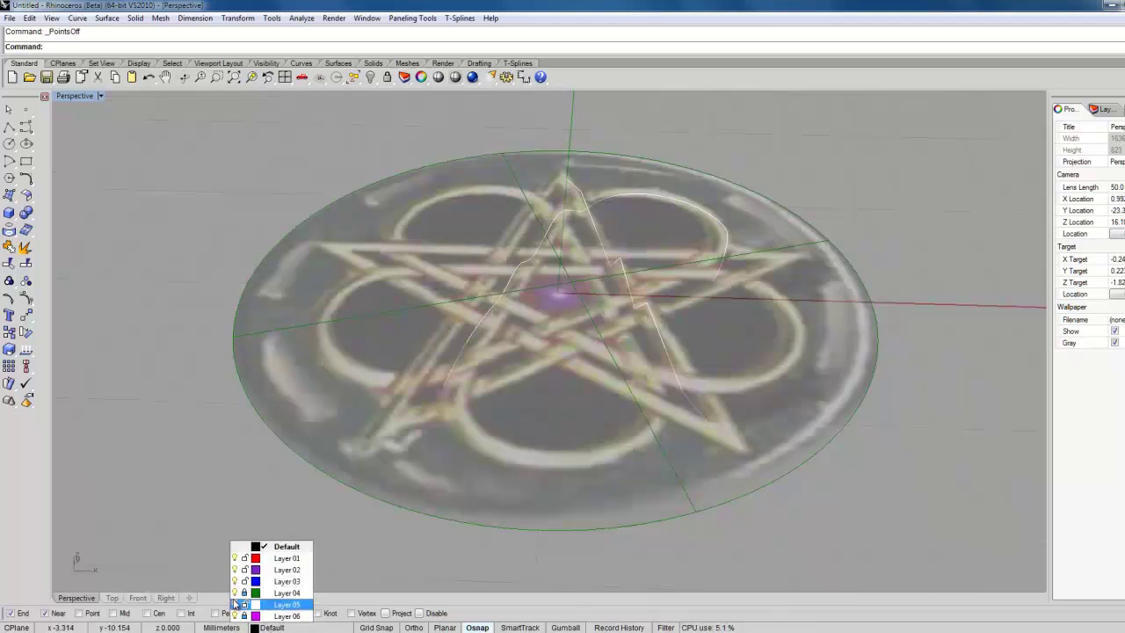
left_click(235, 593)
right_click_drag(374, 312, 381, 379)
scroll(382, 380, "down", 4)
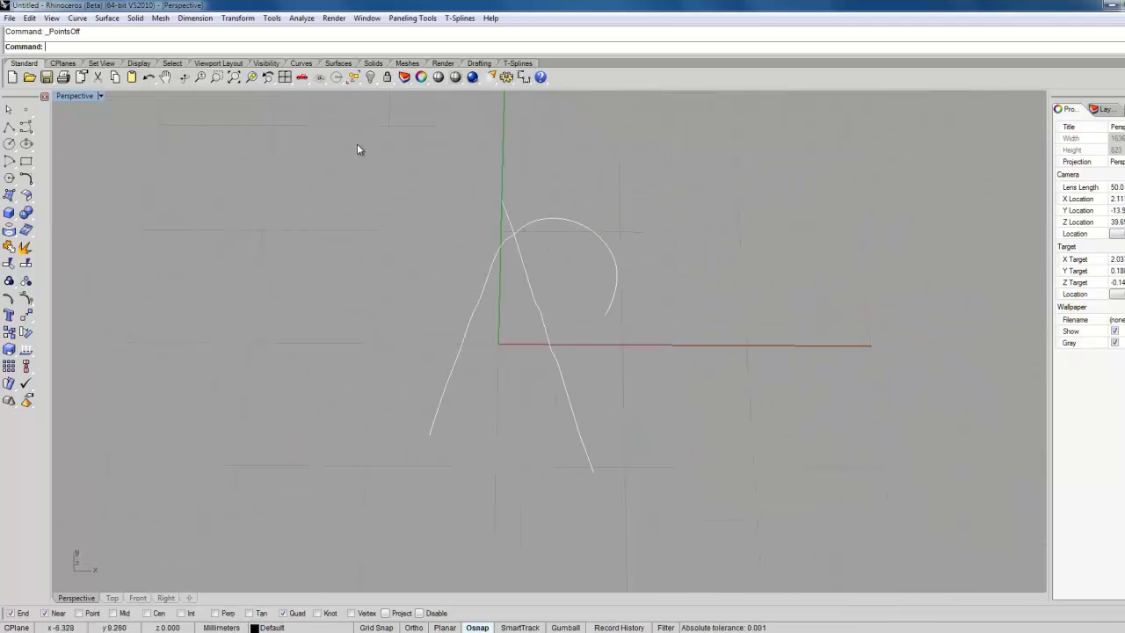
Step: Maximize the Top view and select both the line-and-arc curve and the straight line
double_click(73, 97)
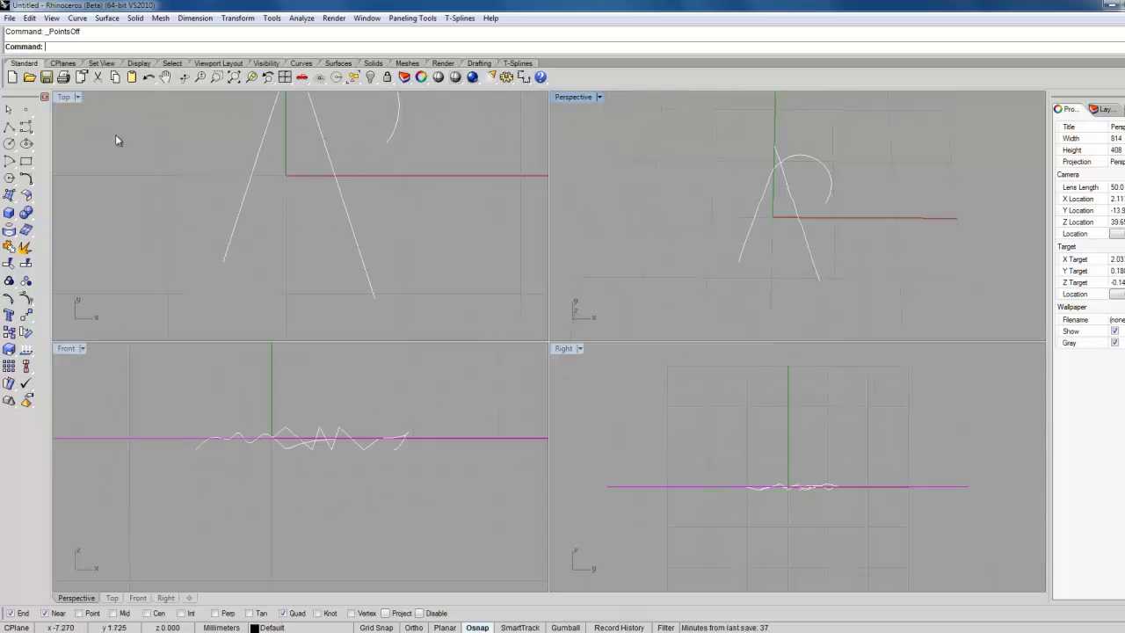
double_click(61, 99)
scroll(228, 246, "down", 2)
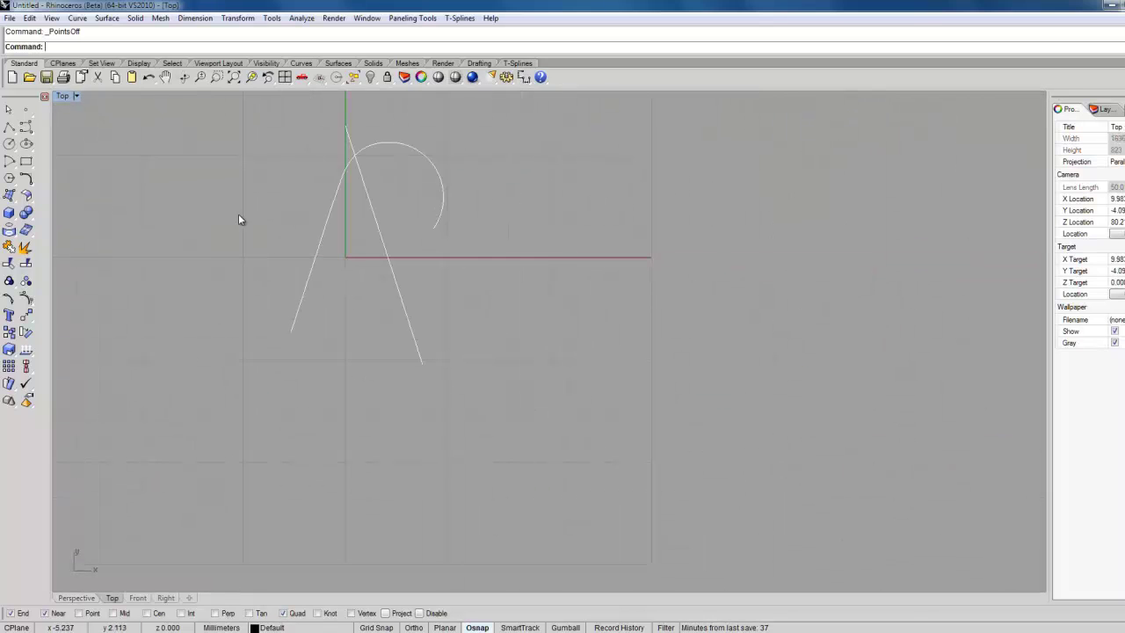
left_click_drag(268, 131, 666, 536)
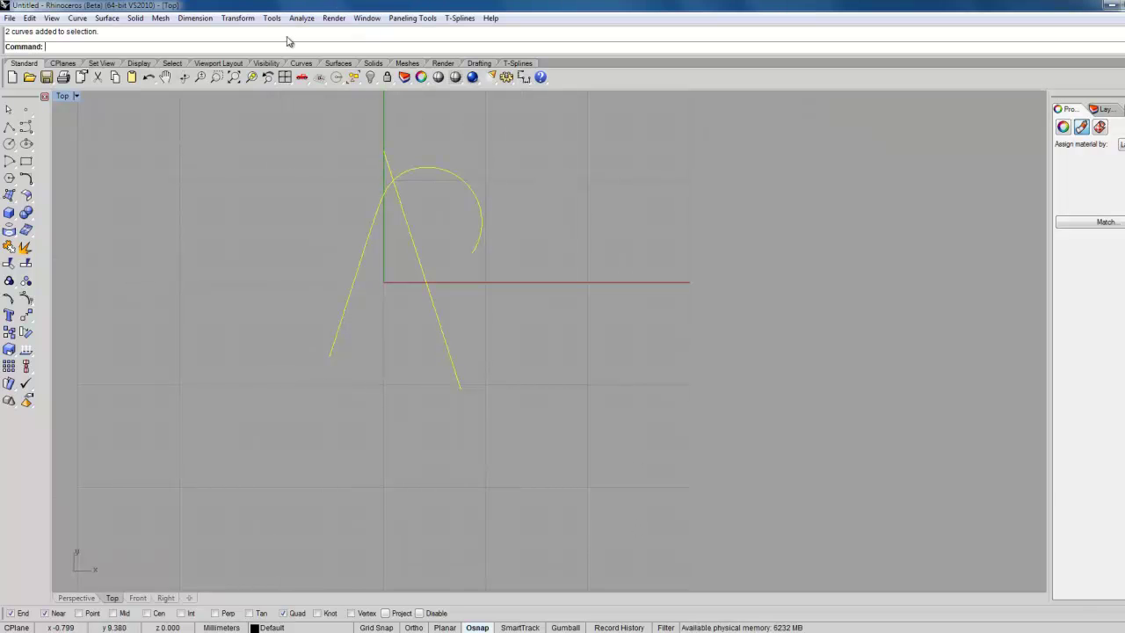
left_click(237, 18)
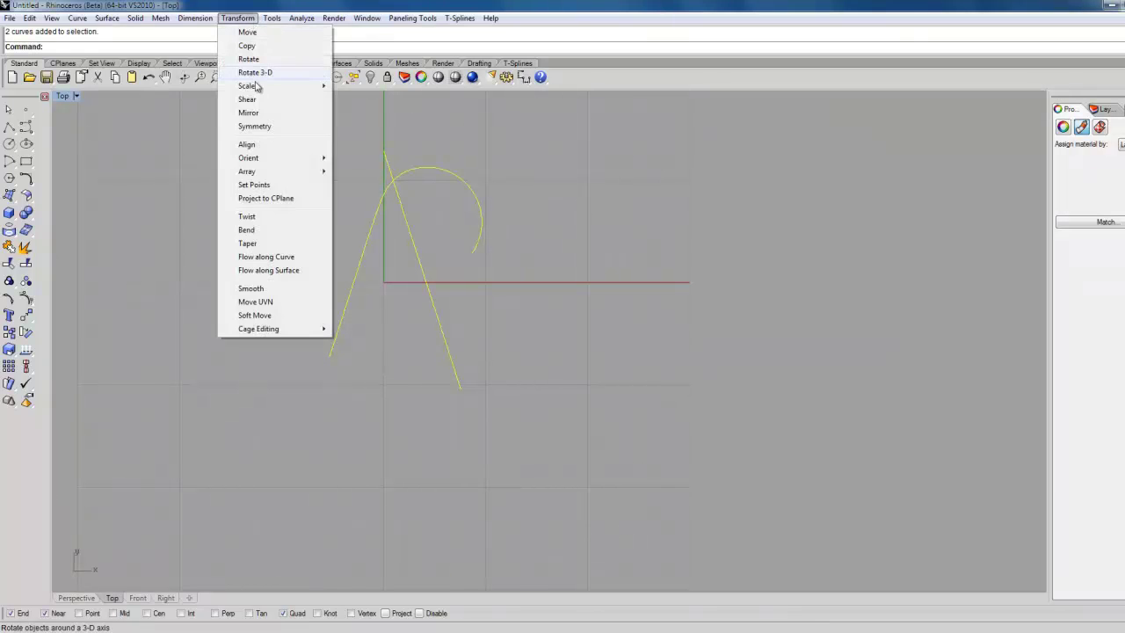
mouse_move(261, 173)
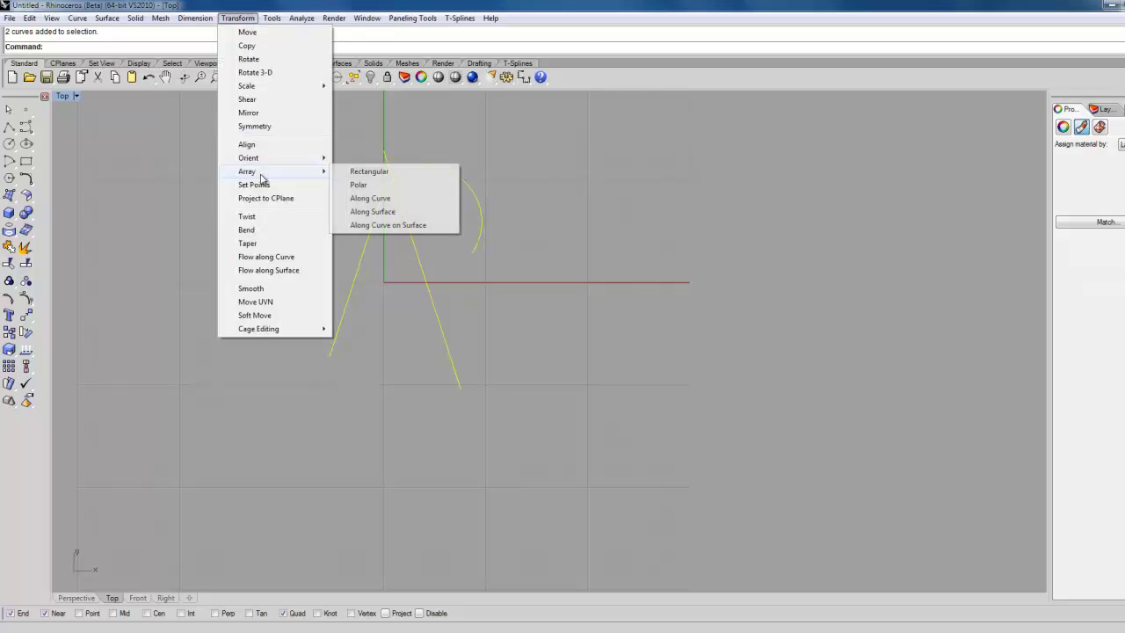
left_click(360, 186)
type("0,0,0")
key("Return")
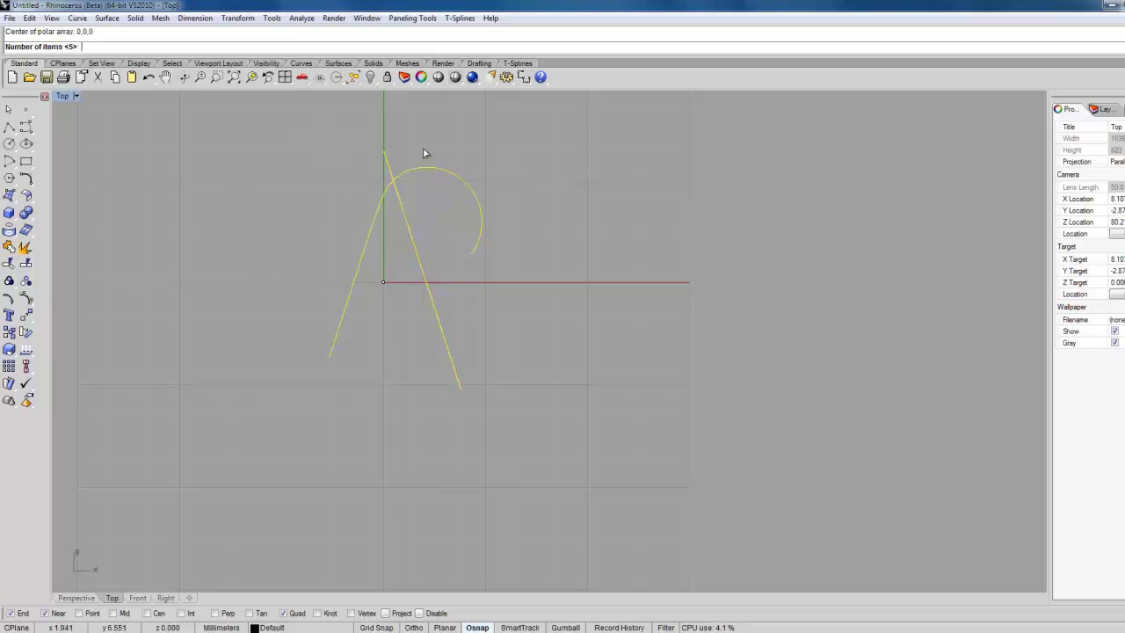
key("Return")
key("Return")
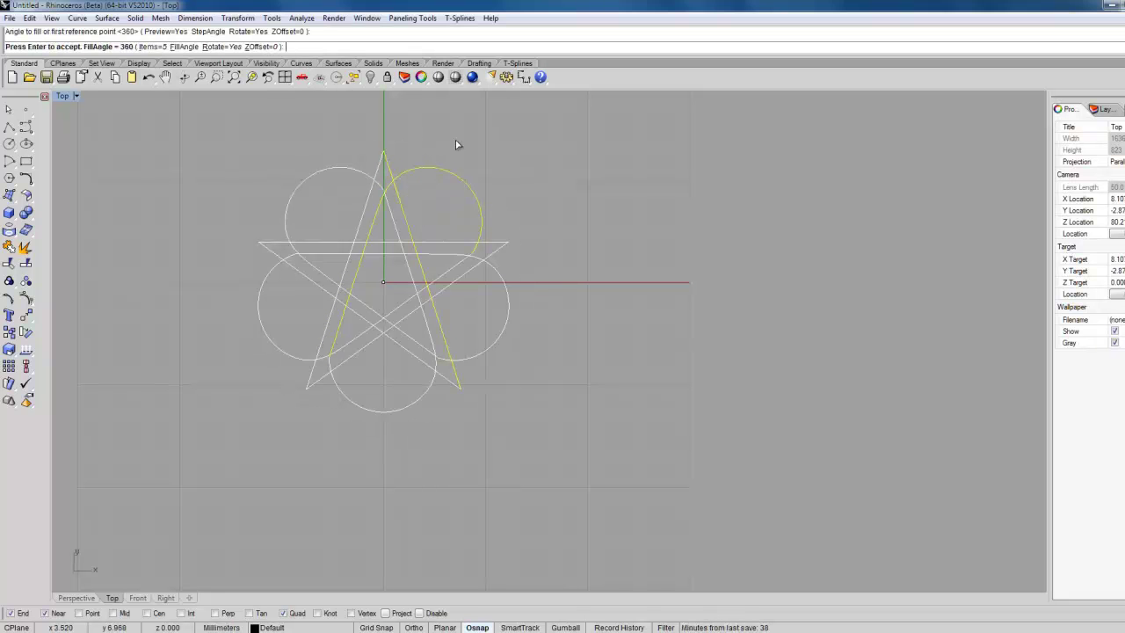
left_click(264, 627)
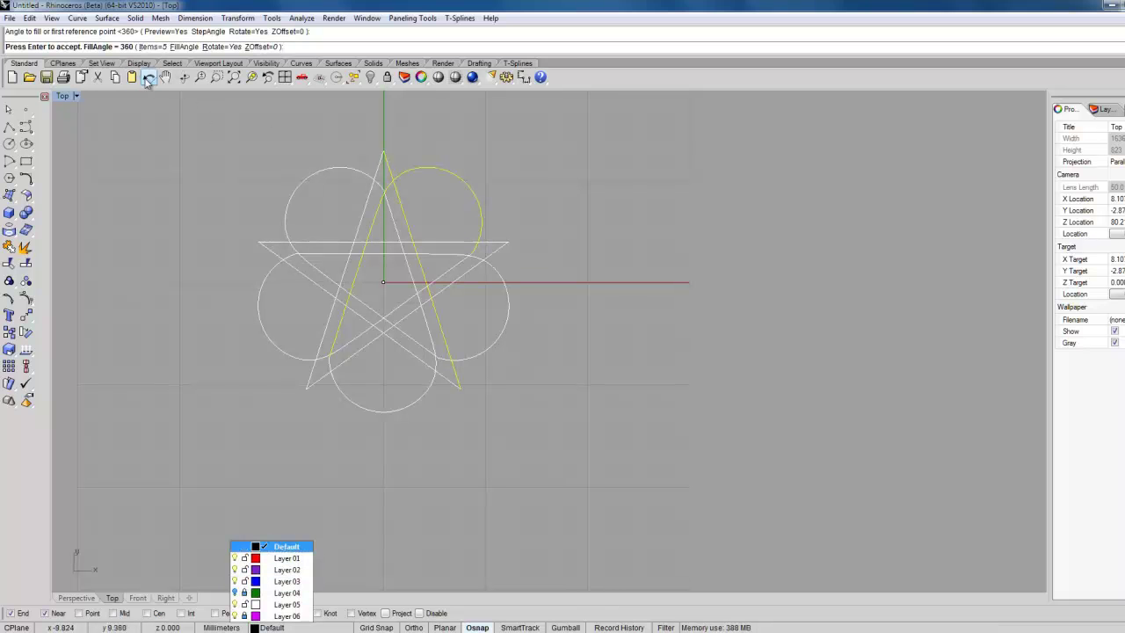
left_click(148, 78)
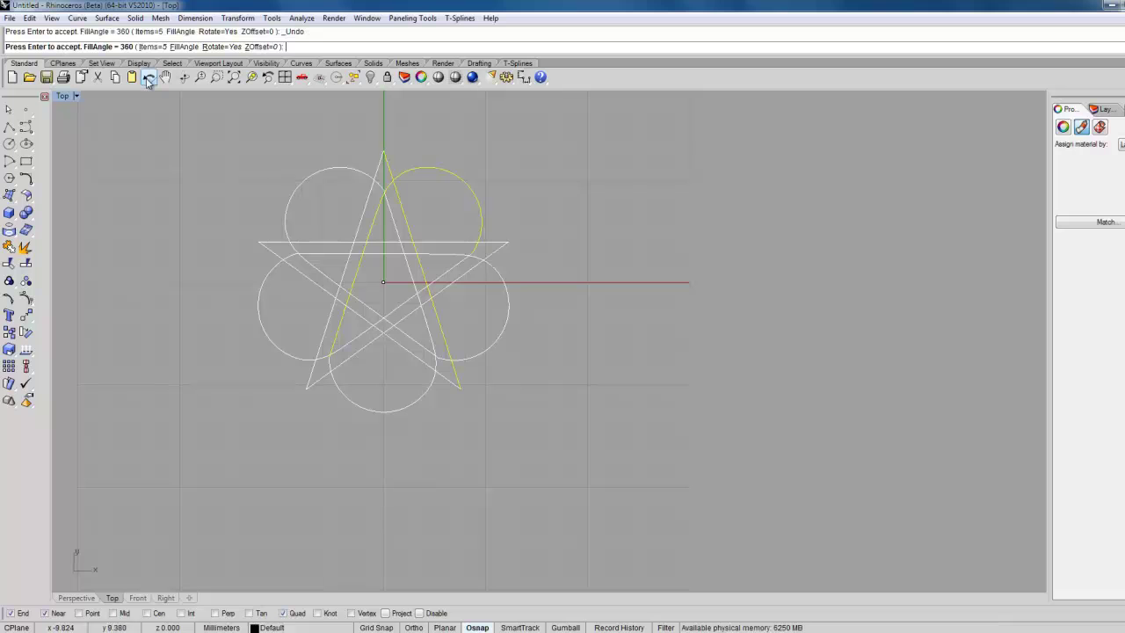
key("Escape")
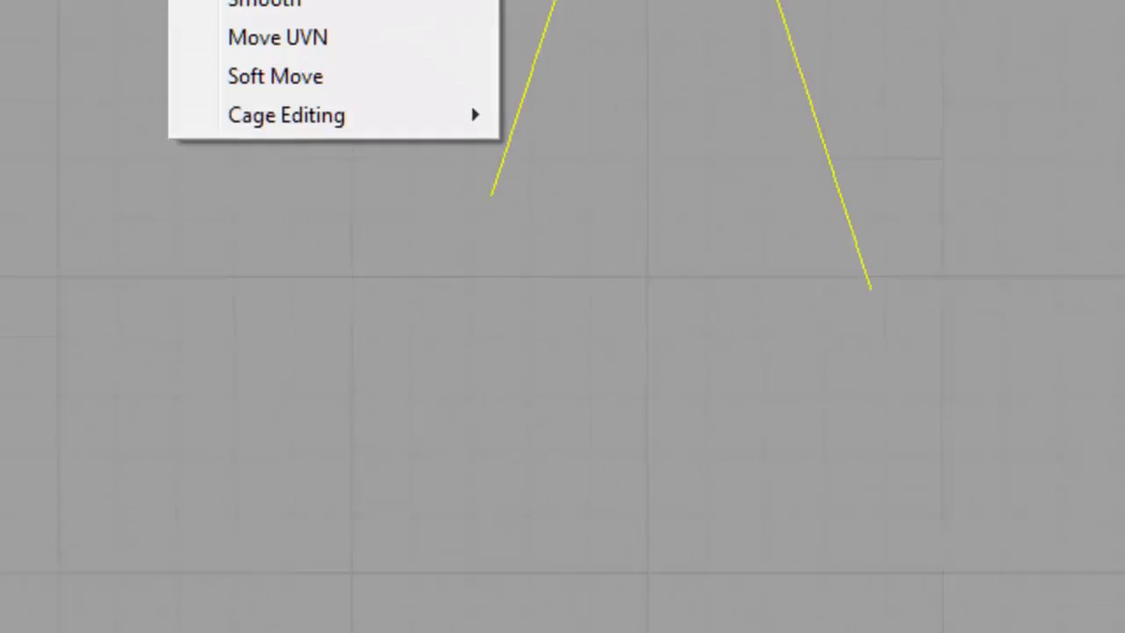
Step: Polar-array the two selected curves around the center 0,0,0 with 5 items over 360 degrees
mouse_move(797, 435)
left_click(952, 472)
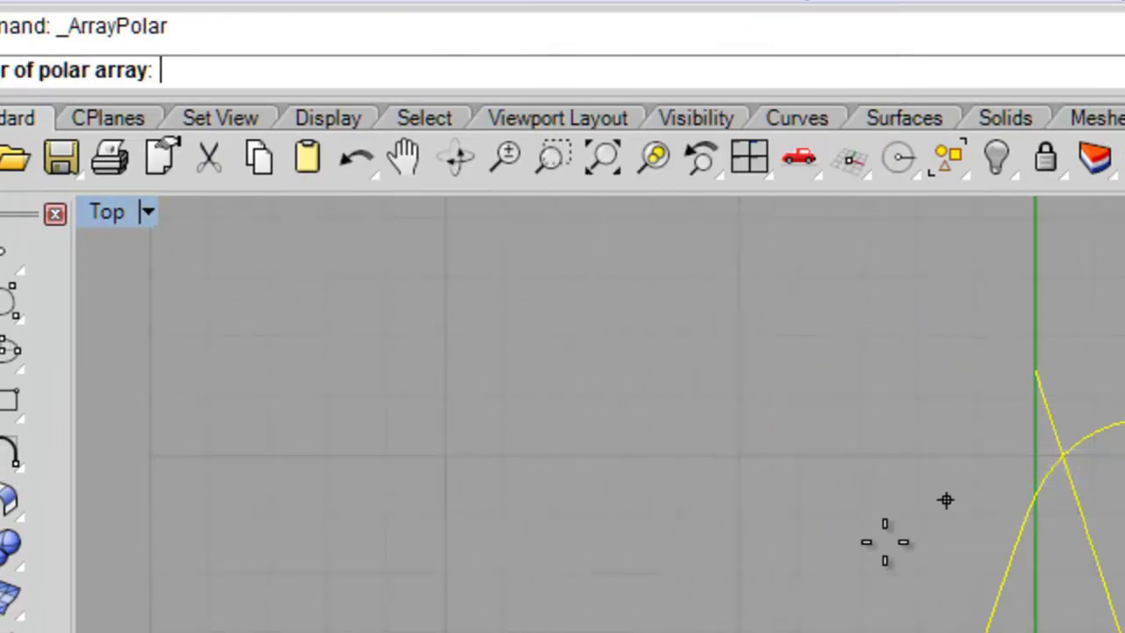
type("0,0,0")
key("Return")
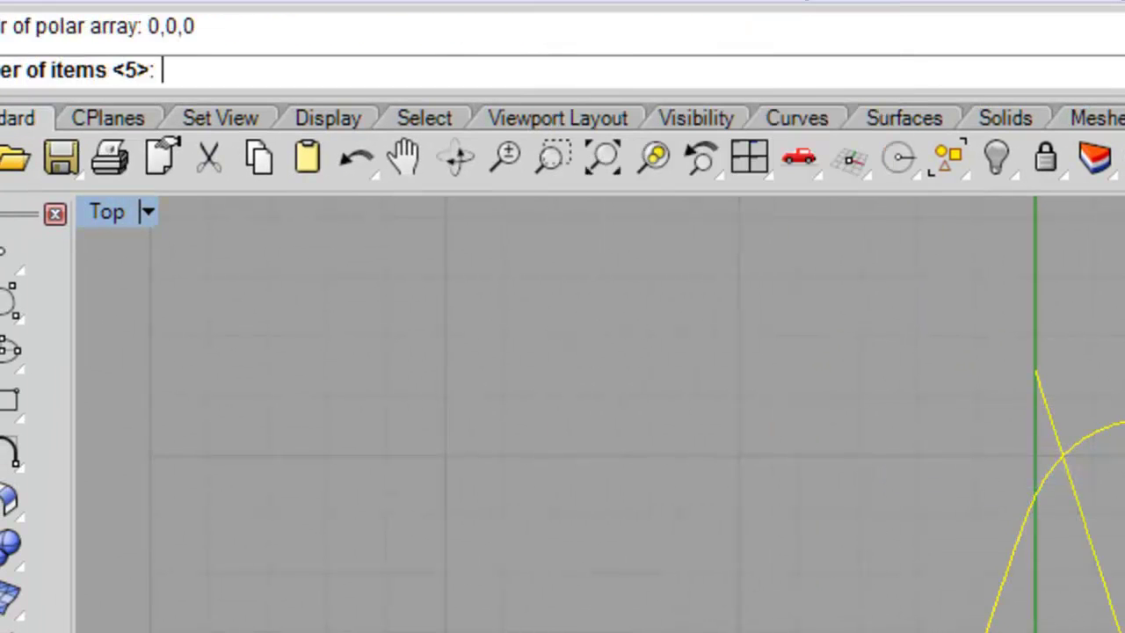
key("Return")
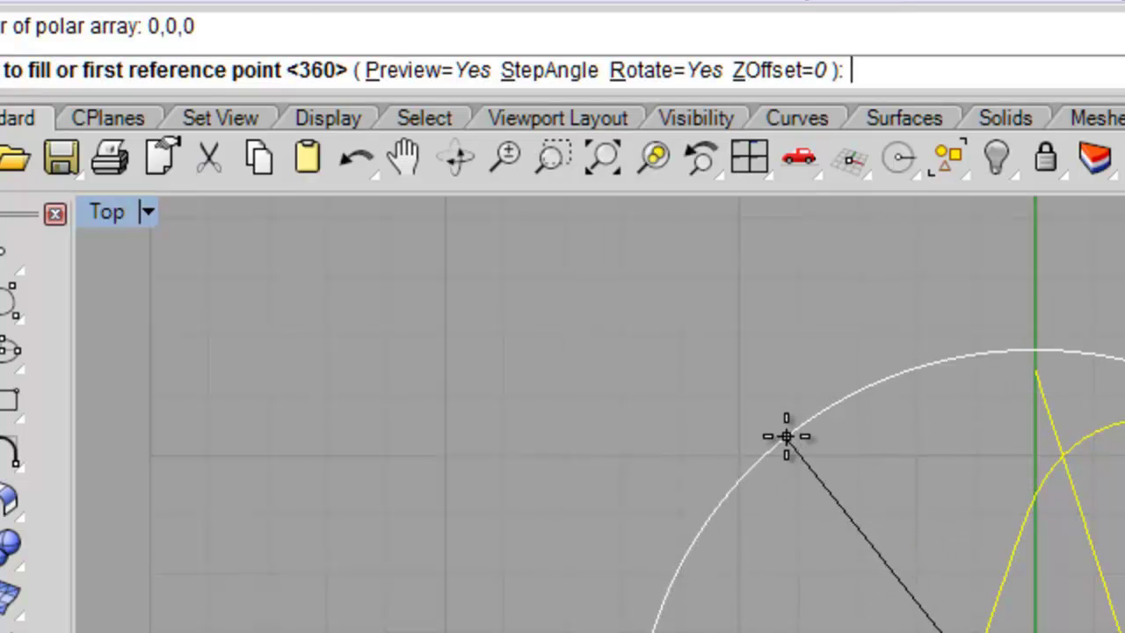
key("Return")
key("Return")
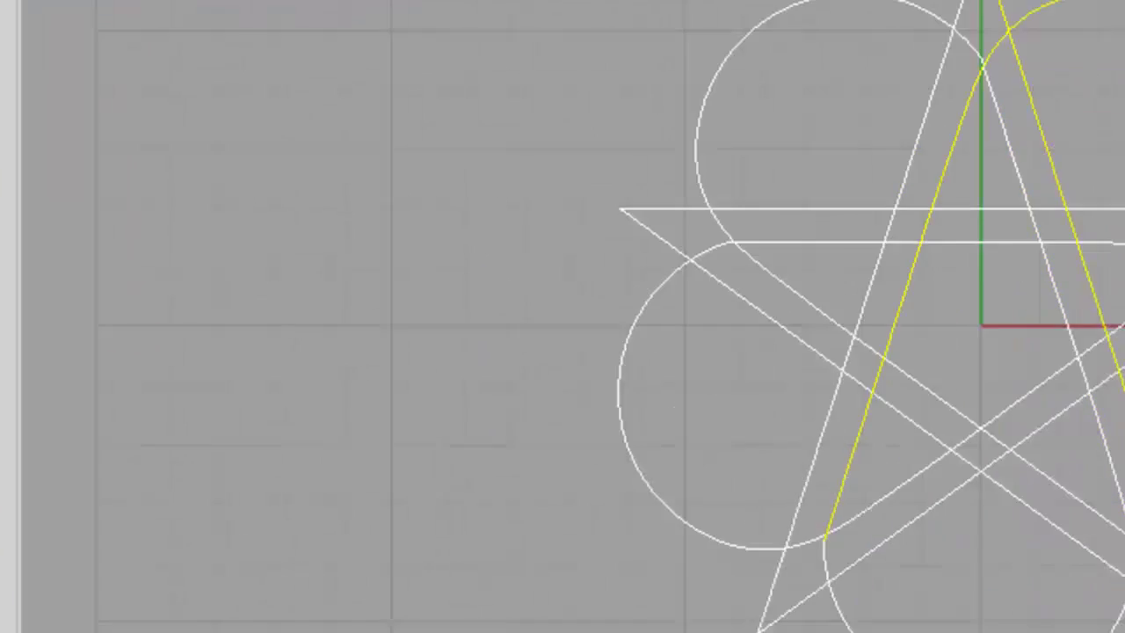
Step: Move the two original curves to Layer 01
left_click(567, 616)
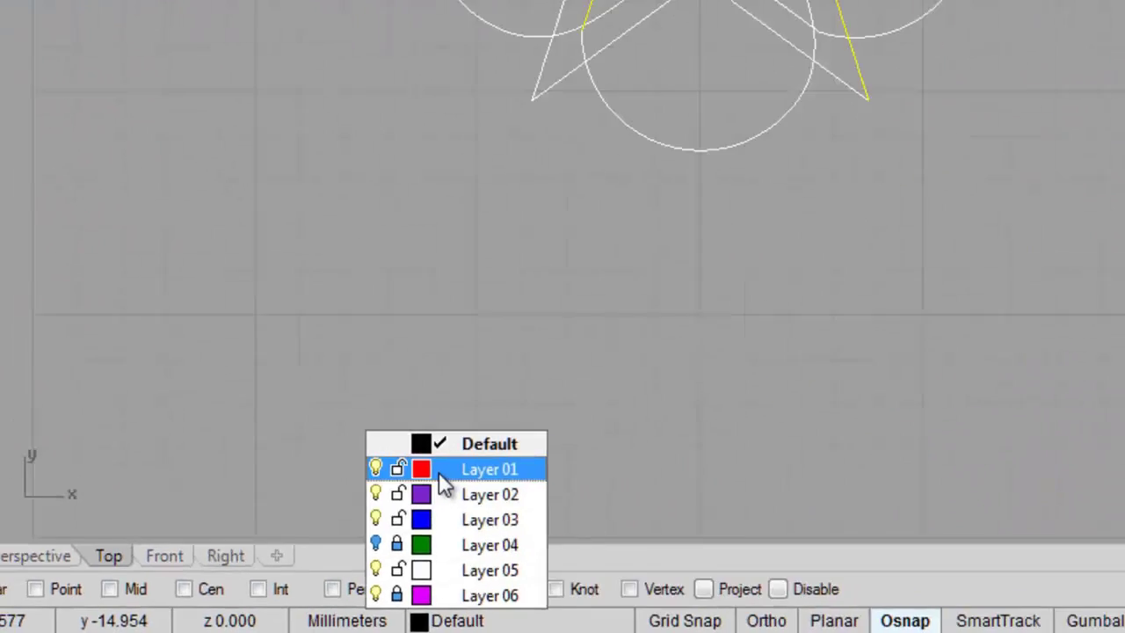
right_click(584, 415)
left_click(305, 582)
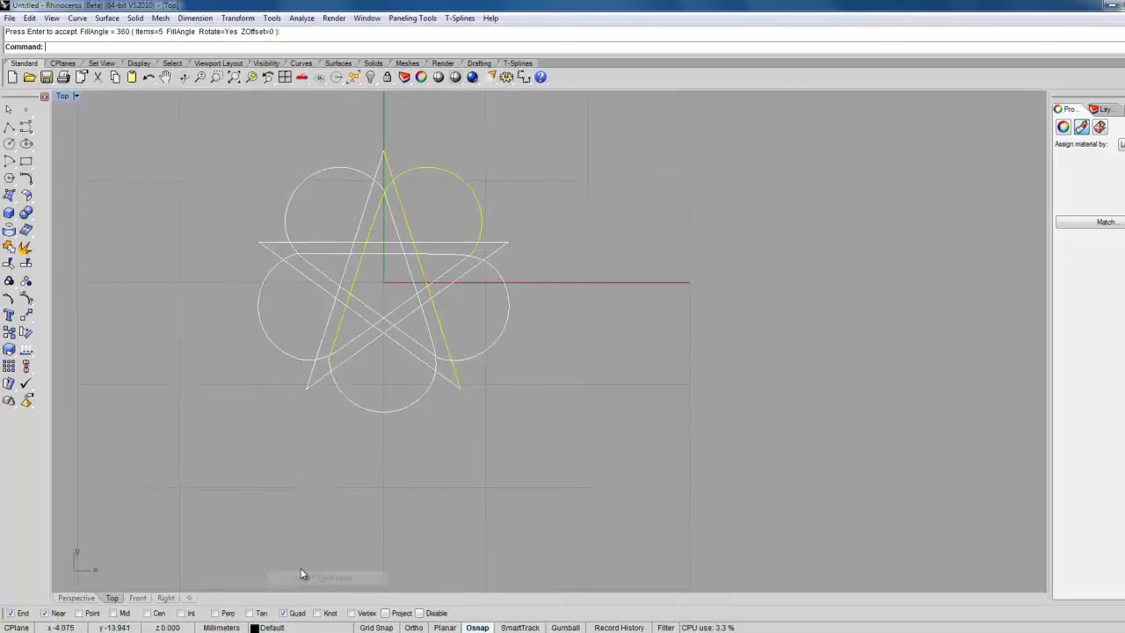
Step: Try to reshape the original line-and-arc curve by showing its control points and moving two of them along the upper arc
left_click(416, 176)
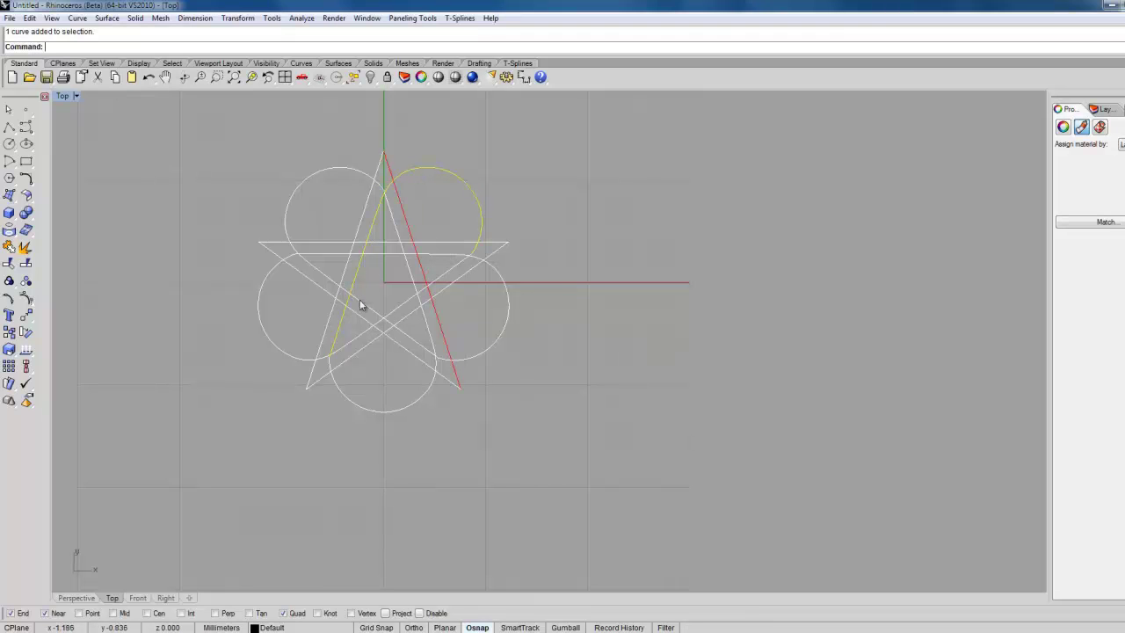
type("PointsOn")
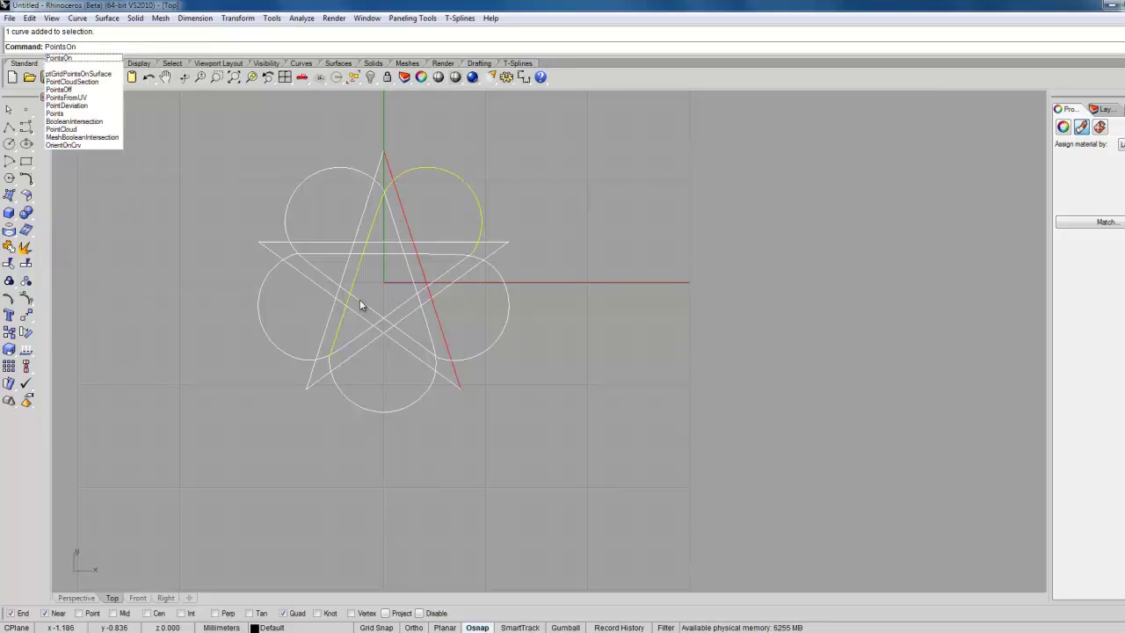
key("Return")
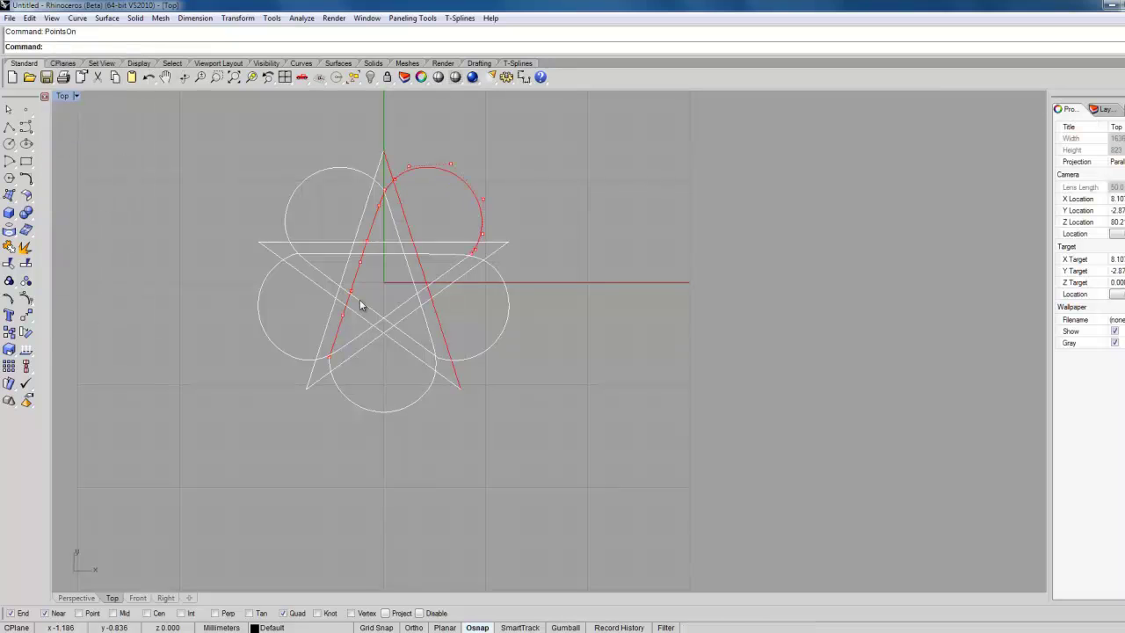
left_click(450, 165)
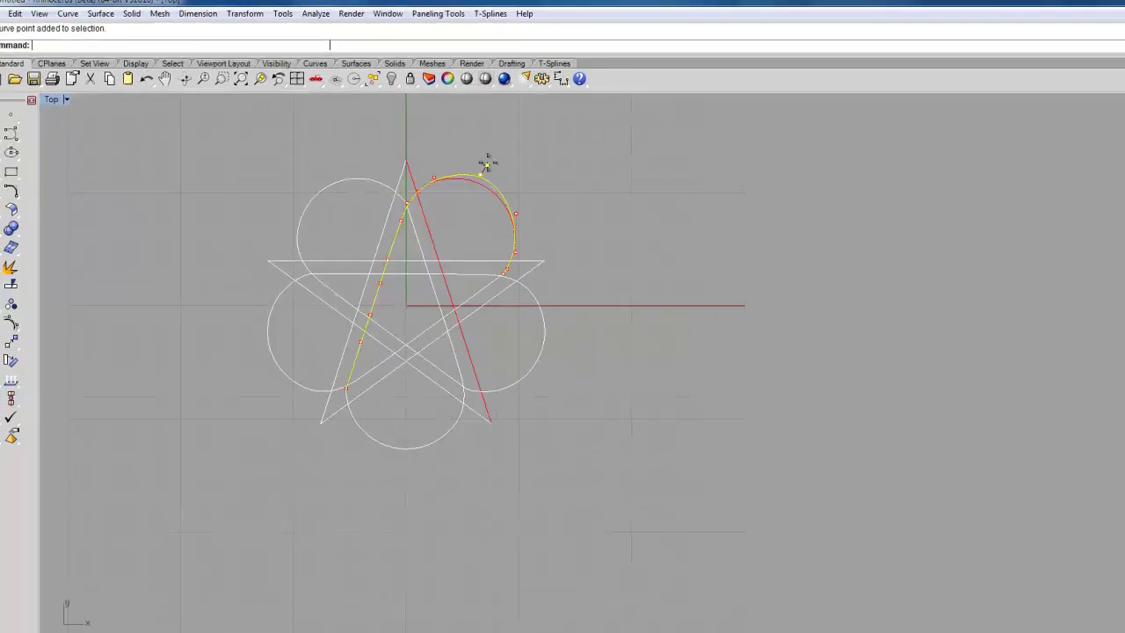
left_click_drag(486, 165, 496, 152)
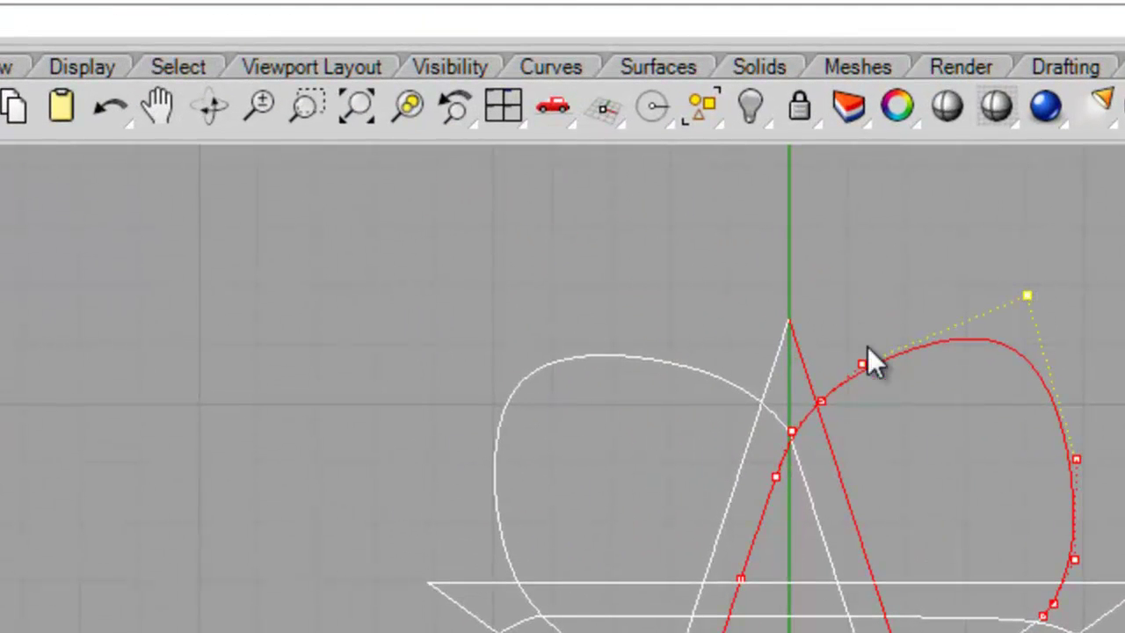
left_click_drag(862, 364, 924, 427)
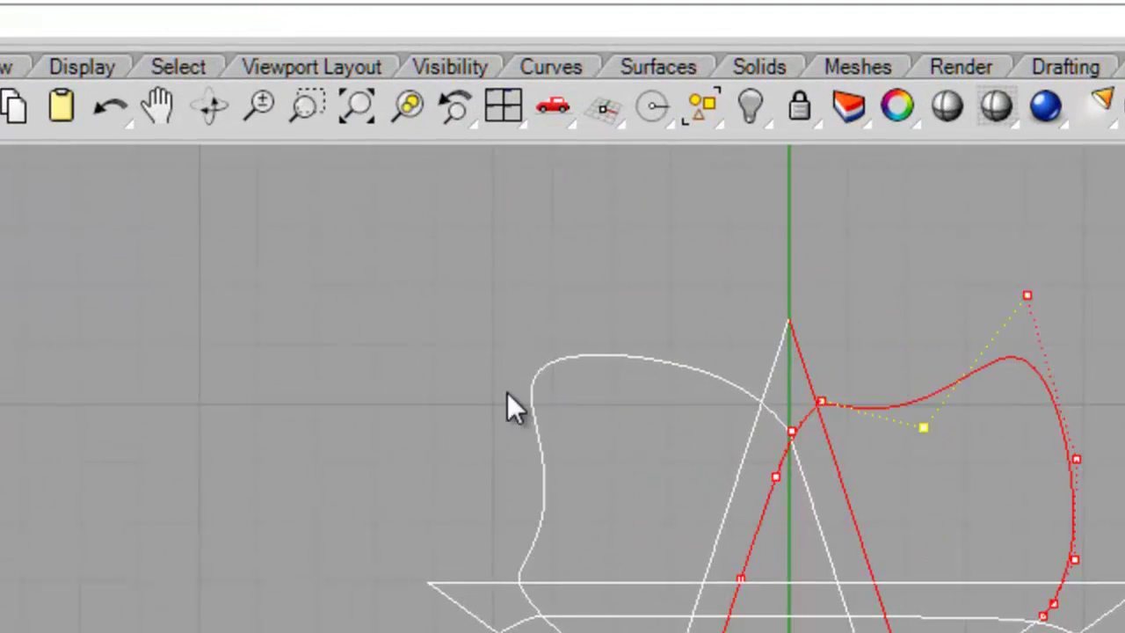
Step: Undo both control point moves on the arc and turn the curve's control points off
left_click(110, 108)
left_click(110, 108)
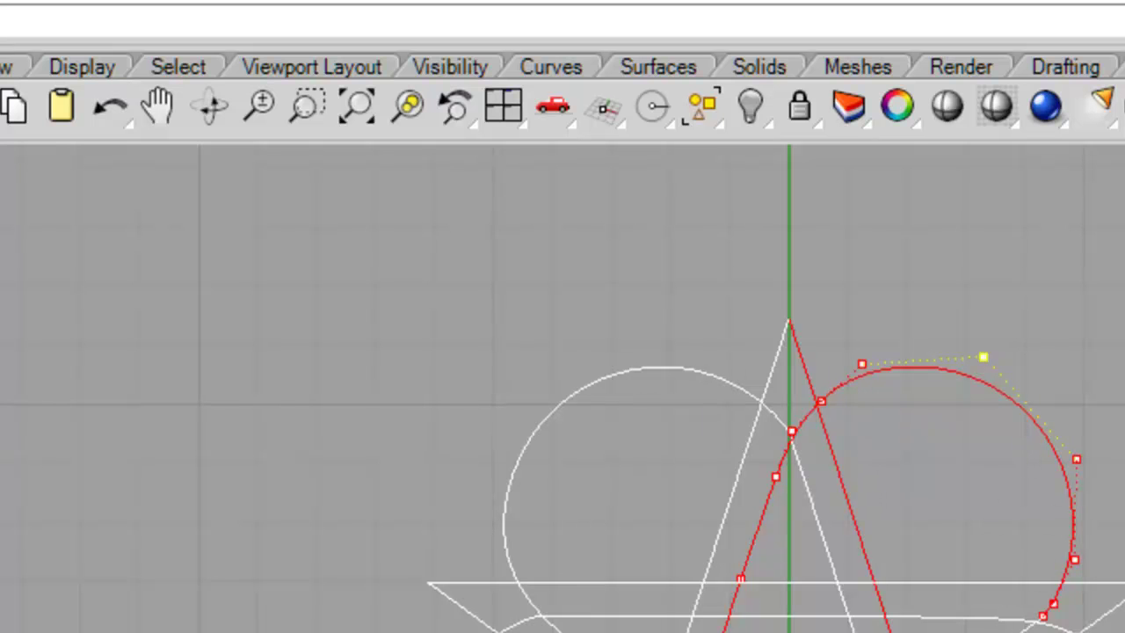
key("Escape")
right_click_drag(581, 398, 591, 419)
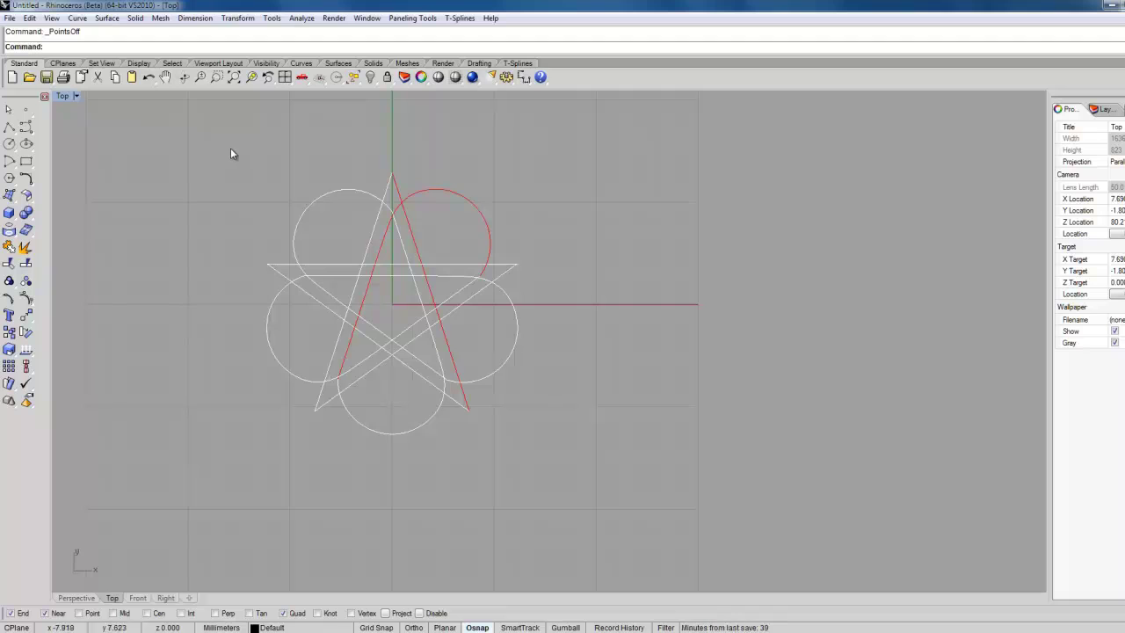
Step: Pipe the ten star curves with the tsPipe command at radius 0.4, with history recording on
left_click_drag(233, 153, 610, 467)
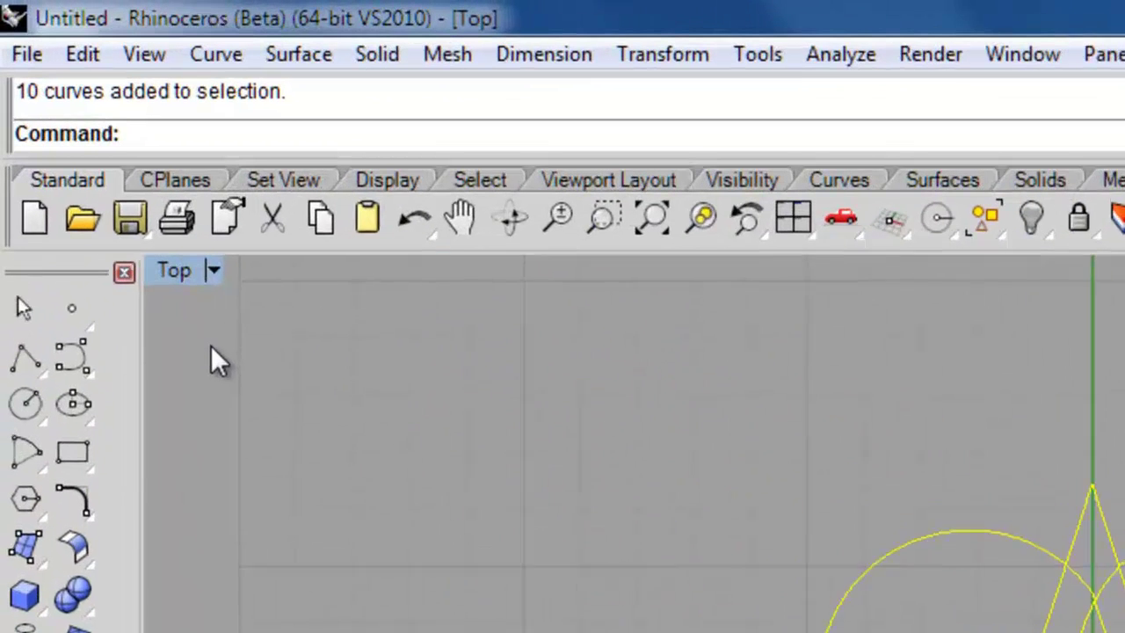
type("ts")
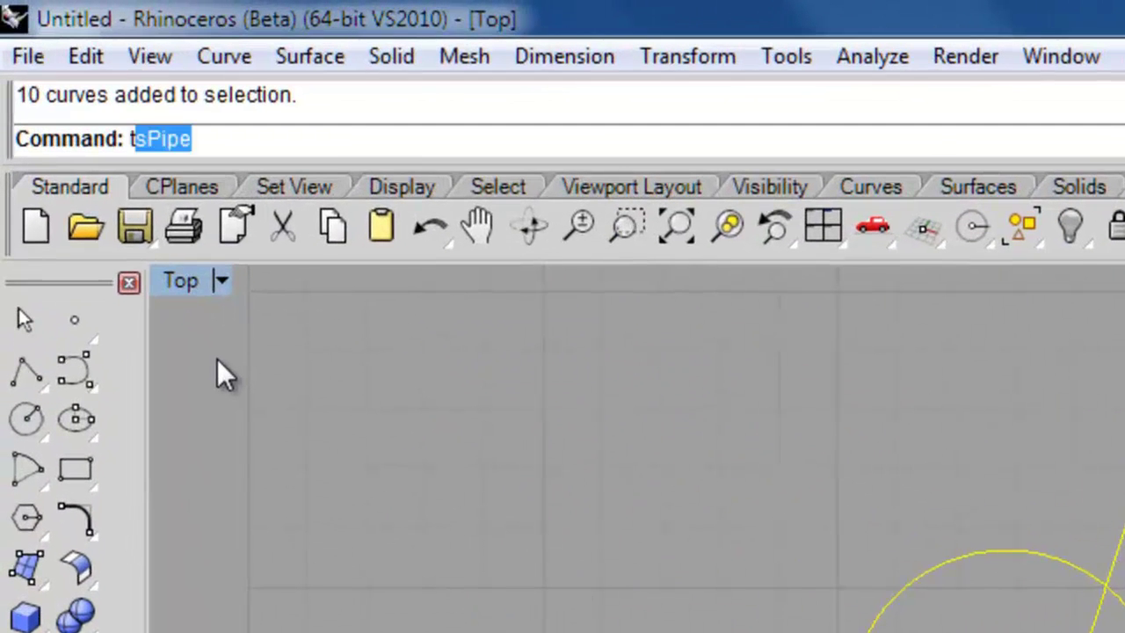
type("Pipe")
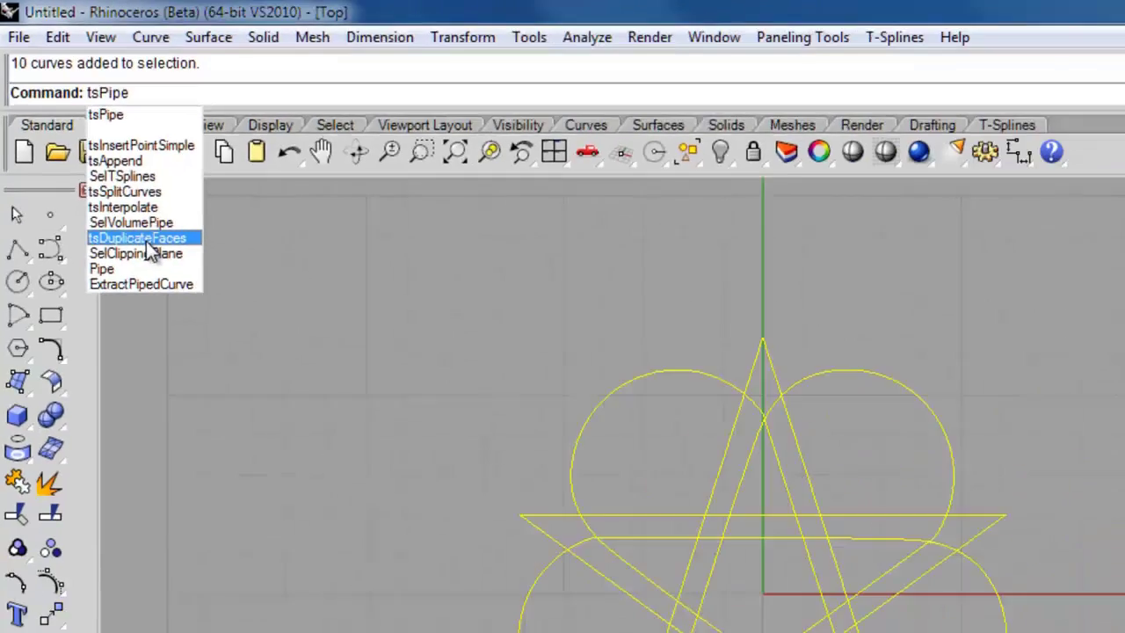
key("Return")
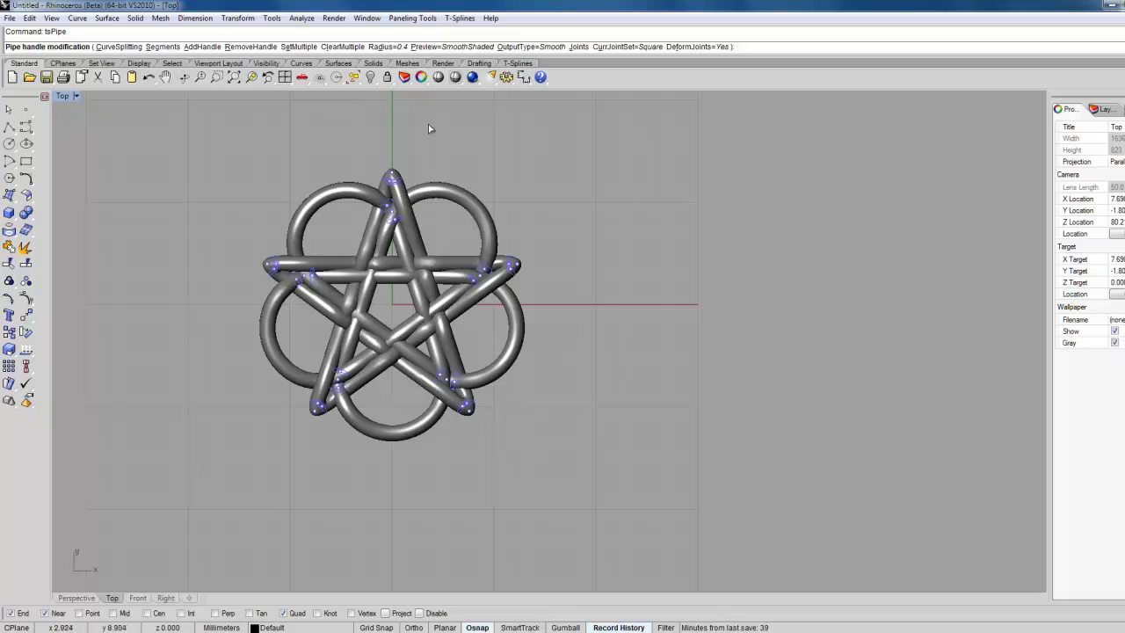
key("Return")
Step: Select the piped star and its curves, and display environment map reflections on it in the Perspective view
right_click_drag(572, 287, 677, 352)
left_click_drag(350, 436, 708, 499)
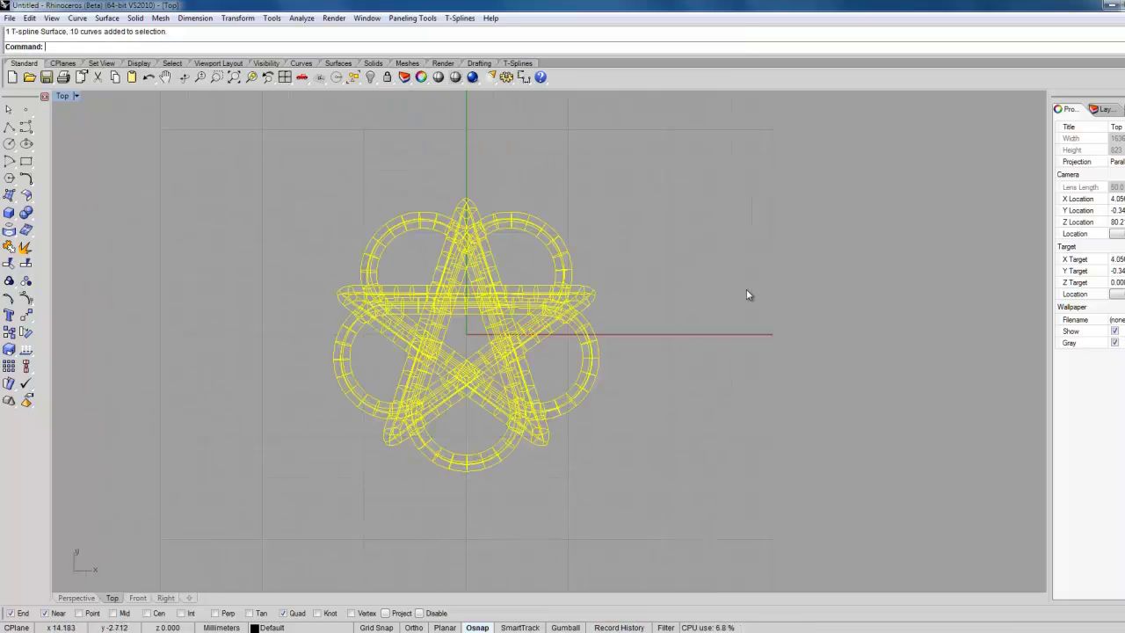
double_click(63, 96)
double_click(572, 99)
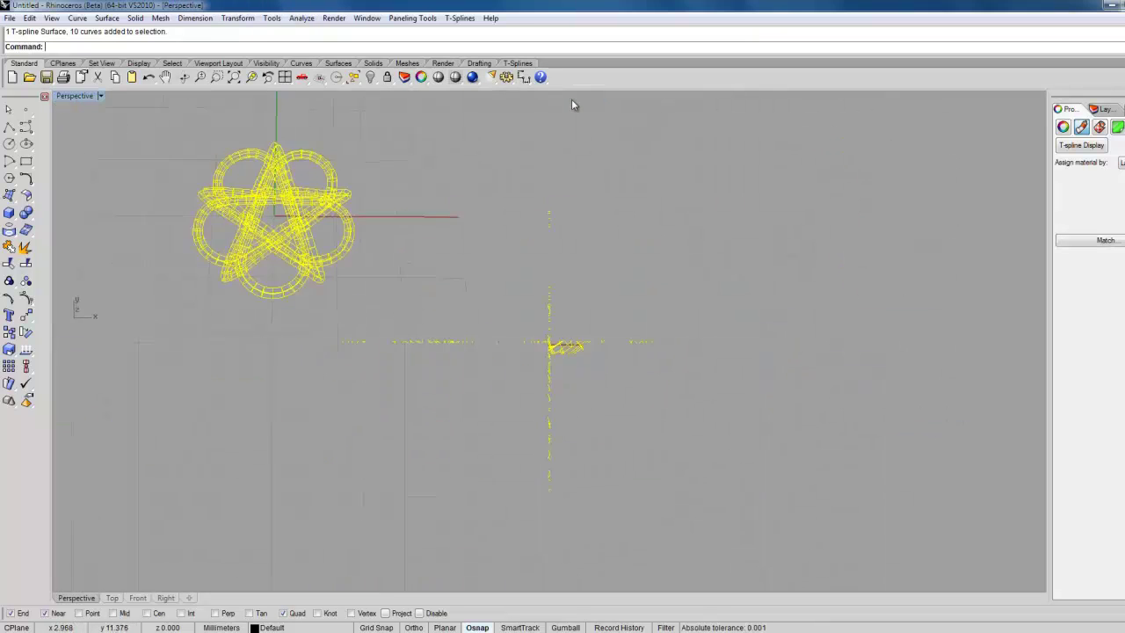
right_click_drag(691, 320, 692, 353)
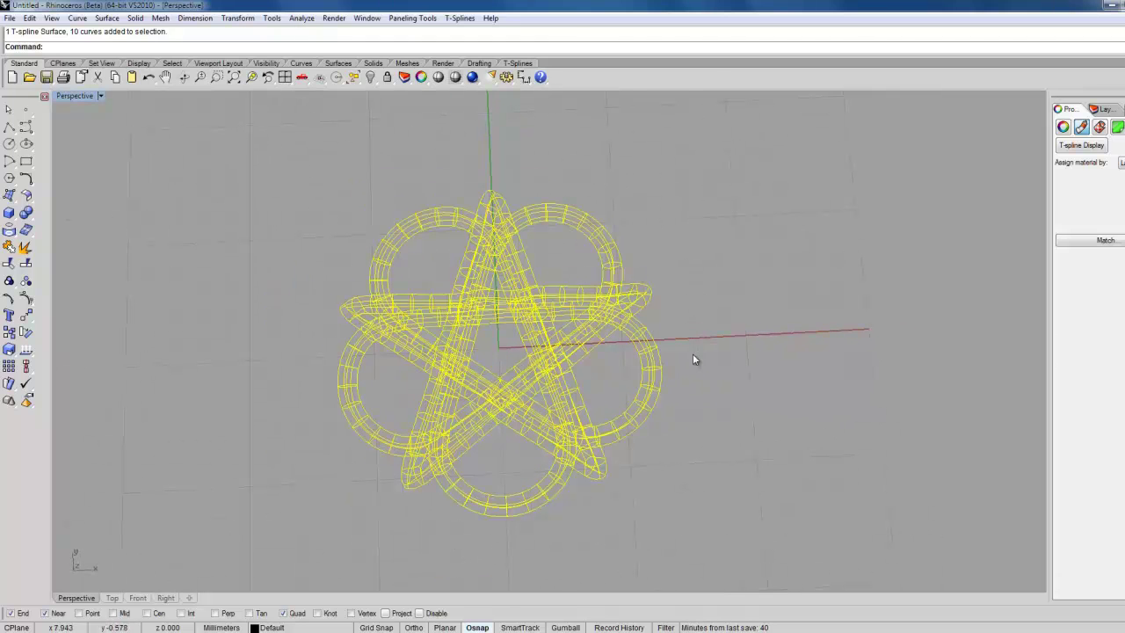
left_click(302, 19)
mouse_move(331, 59)
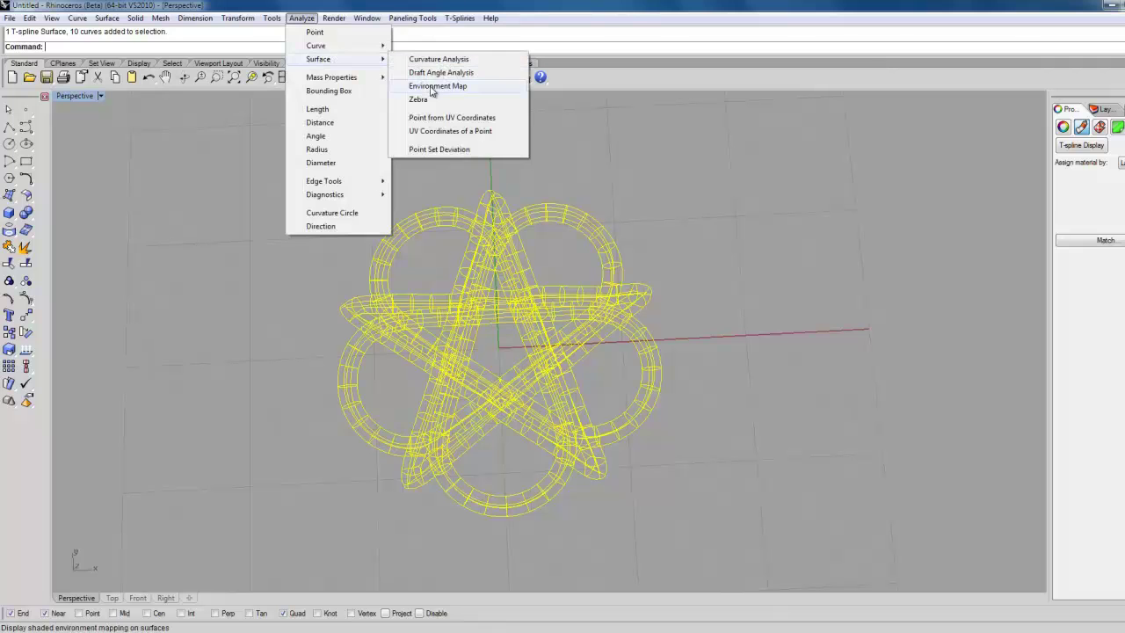
left_click(430, 85)
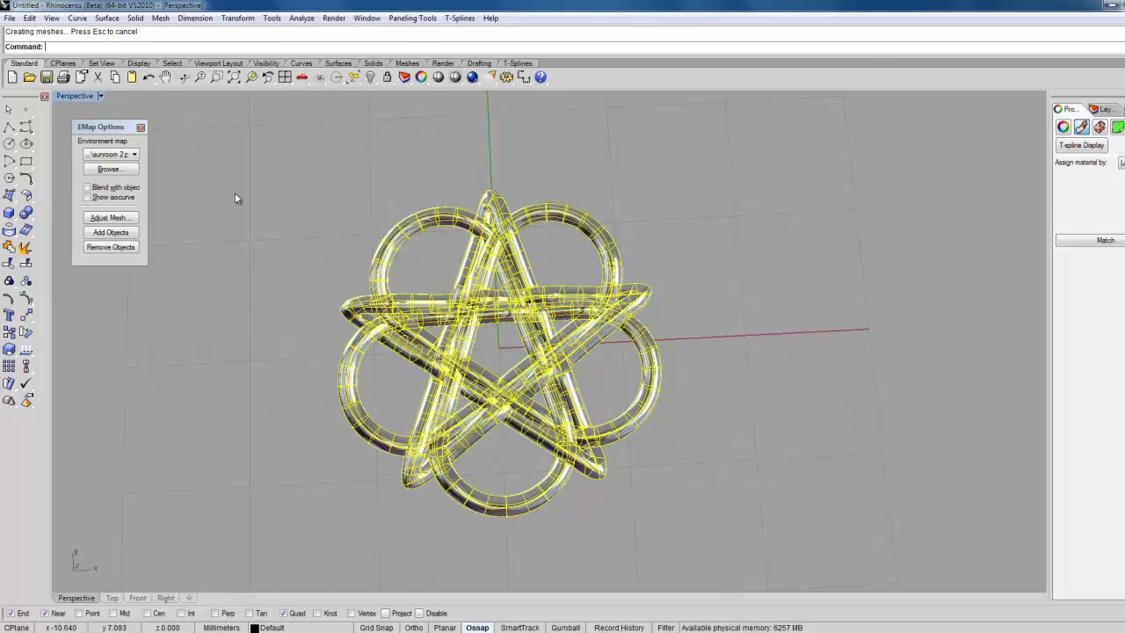
Step: Examine the reflections and over-under crossings of the piped star up close and from several angles, and end the environment map display
left_click(235, 198)
right_click_drag(241, 205, 239, 285)
scroll(421, 259, "up", 7)
scroll(442, 260, "down", 7)
right_click_drag(448, 263, 468, 276)
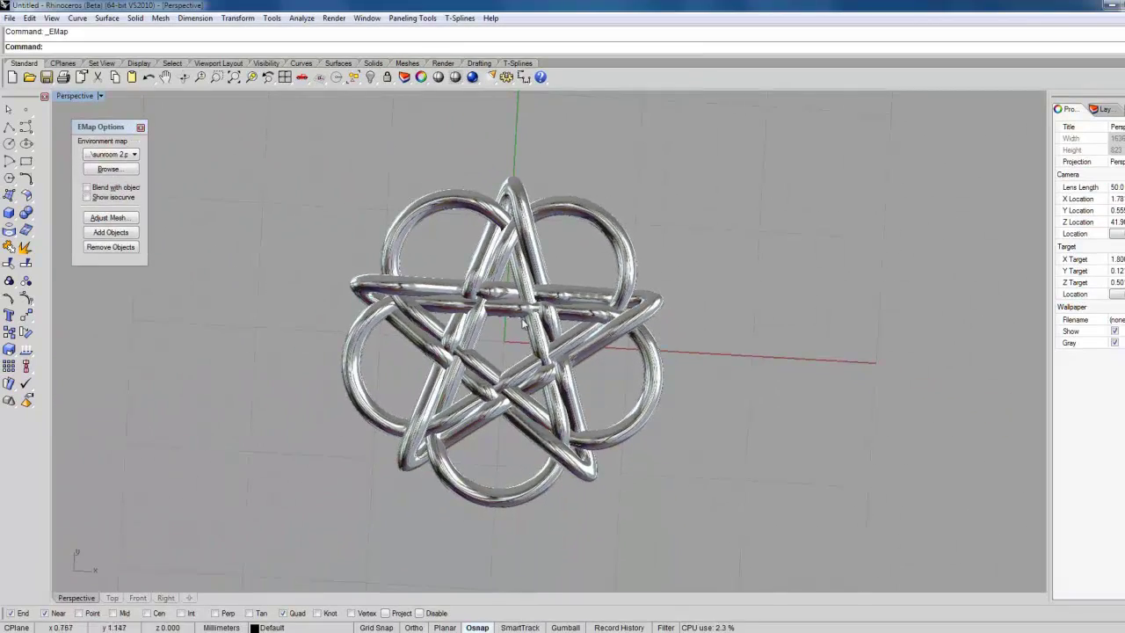
right_click_drag(527, 290, 514, 369)
scroll(522, 312, "up", 5)
scroll(527, 321, "down", 5)
scroll(509, 395, "down", 3)
scroll(509, 396, "up", 2)
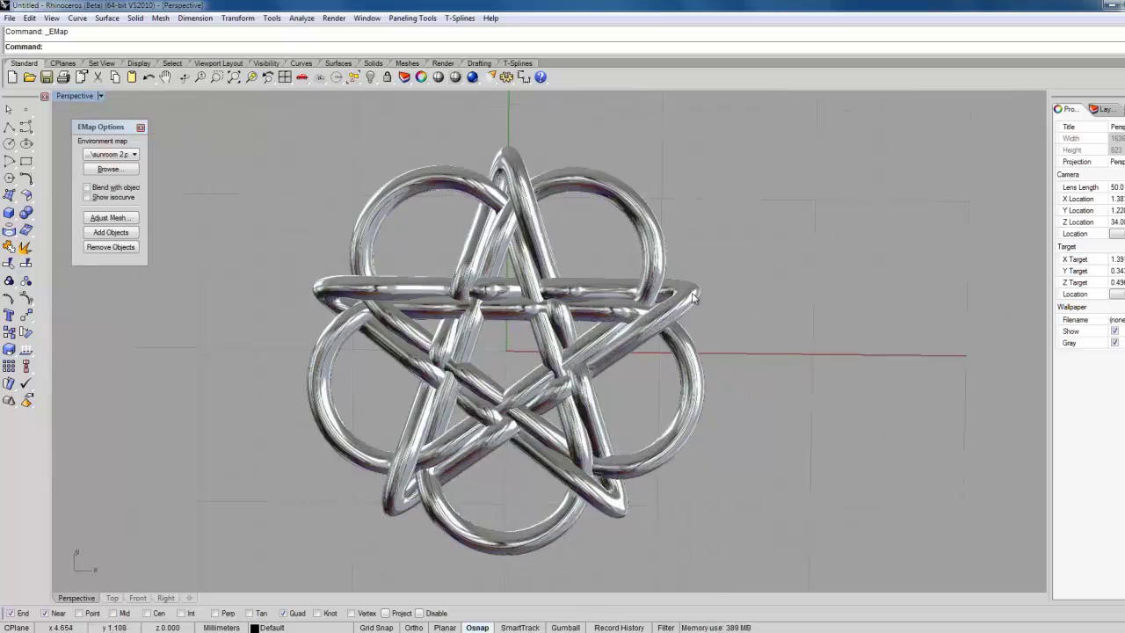
right_click_drag(508, 230, 486, 443)
scroll(483, 552, "down", 4)
scroll(499, 590, "up", 4)
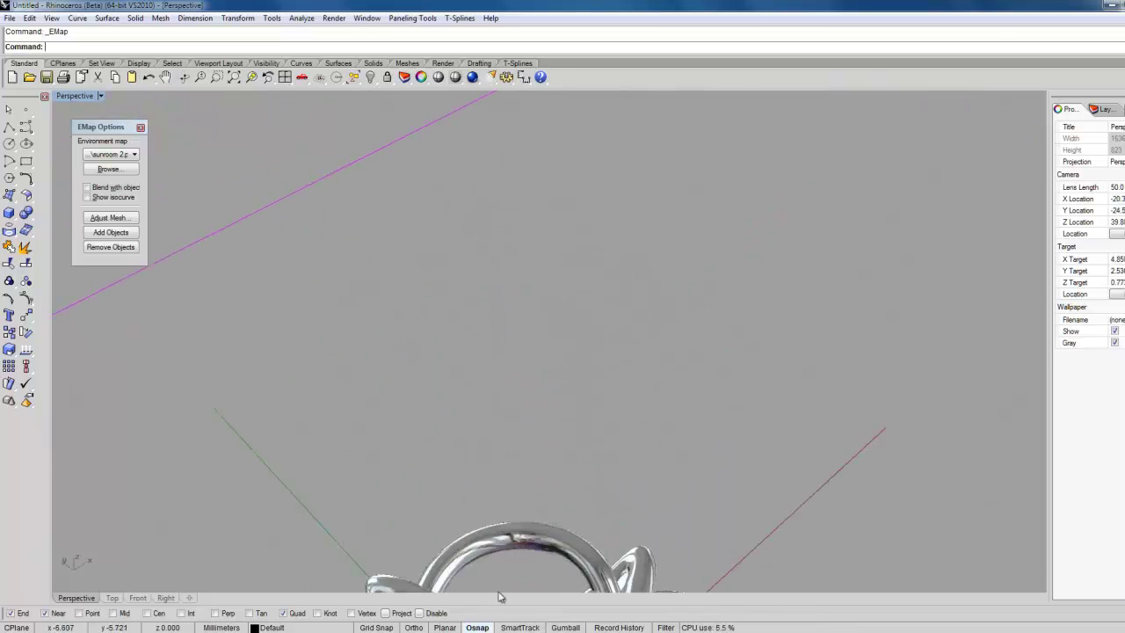
scroll(504, 571, "down", 5)
left_click(234, 76)
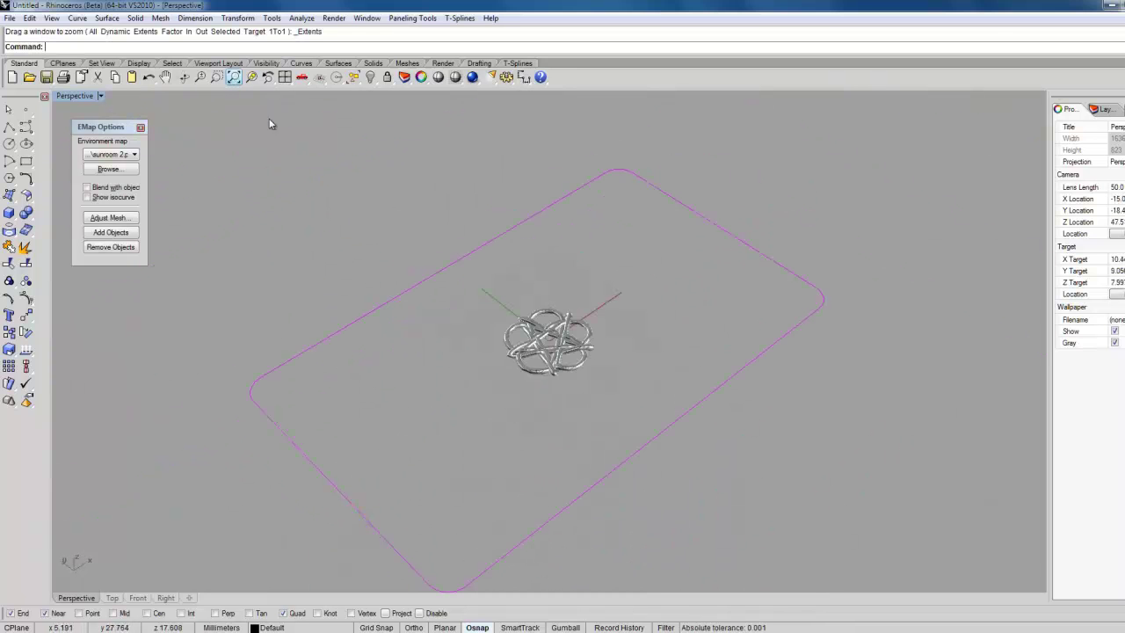
scroll(551, 346, "up", 8)
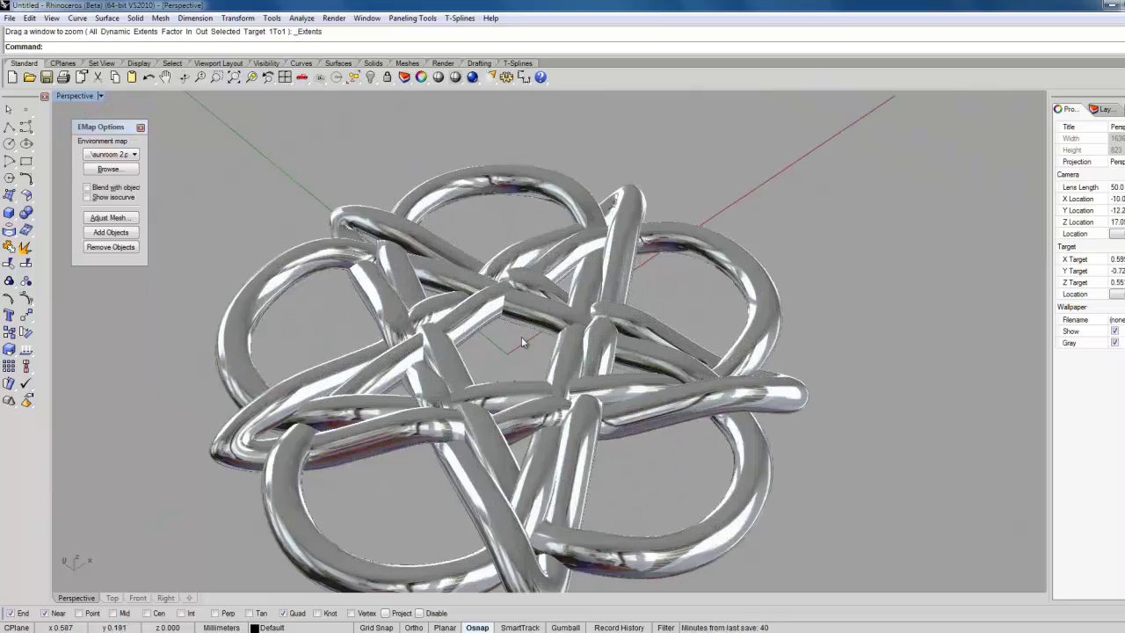
right_click_drag(521, 345, 505, 380)
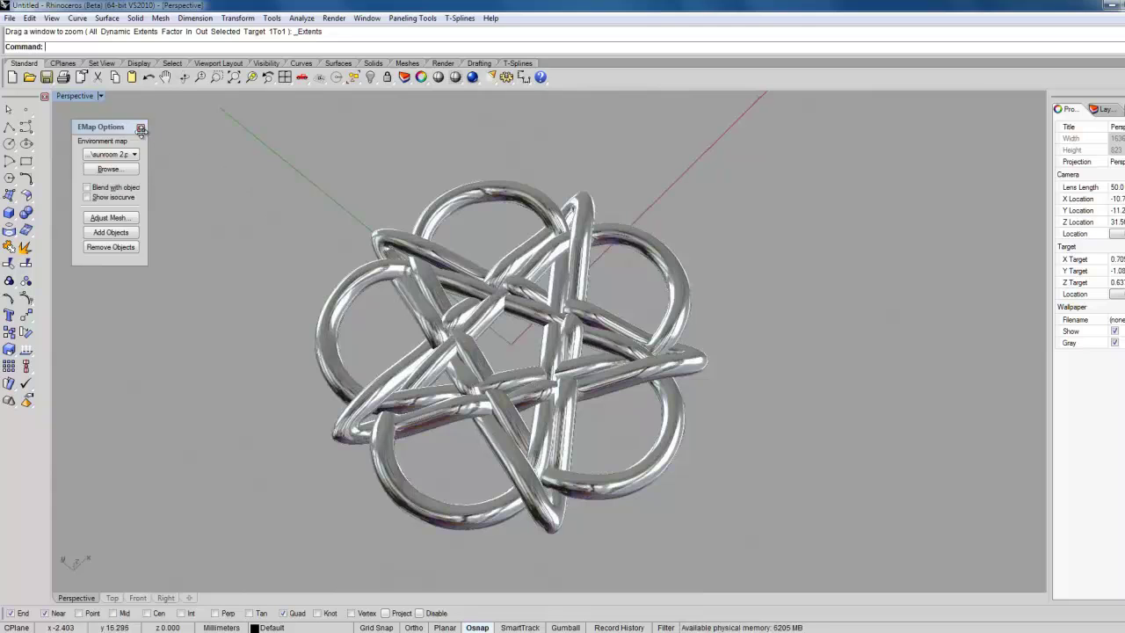
left_click(141, 128)
Step: Select the two original red curves inside the pipe and turn on their control points
right_click_drag(909, 379, 763, 415)
right_click_drag(841, 326, 741, 280)
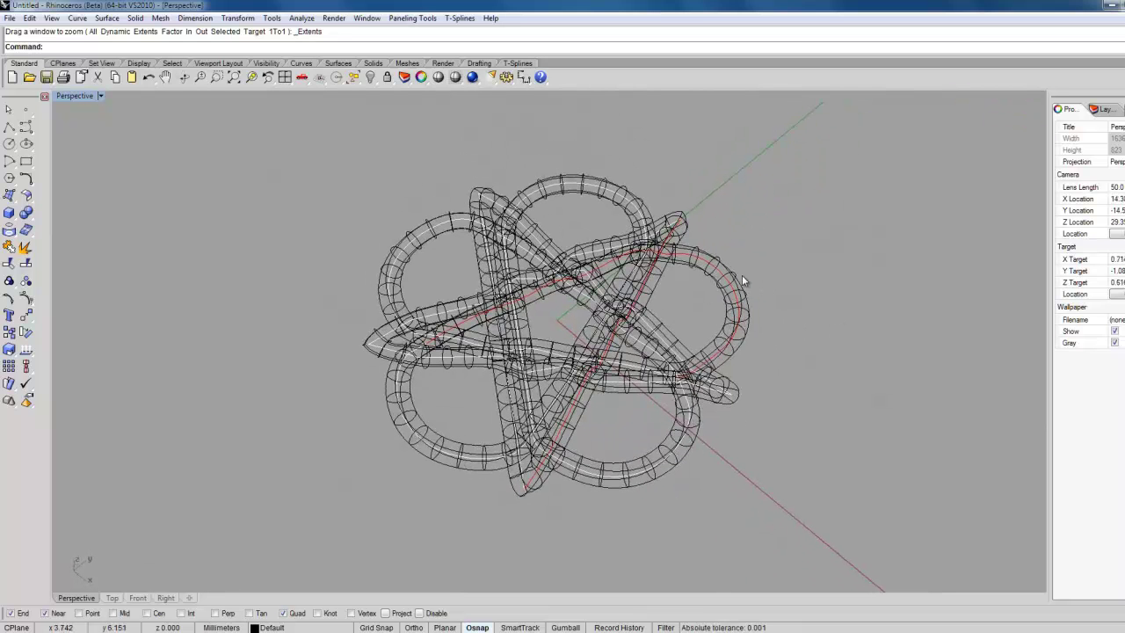
left_click(703, 256)
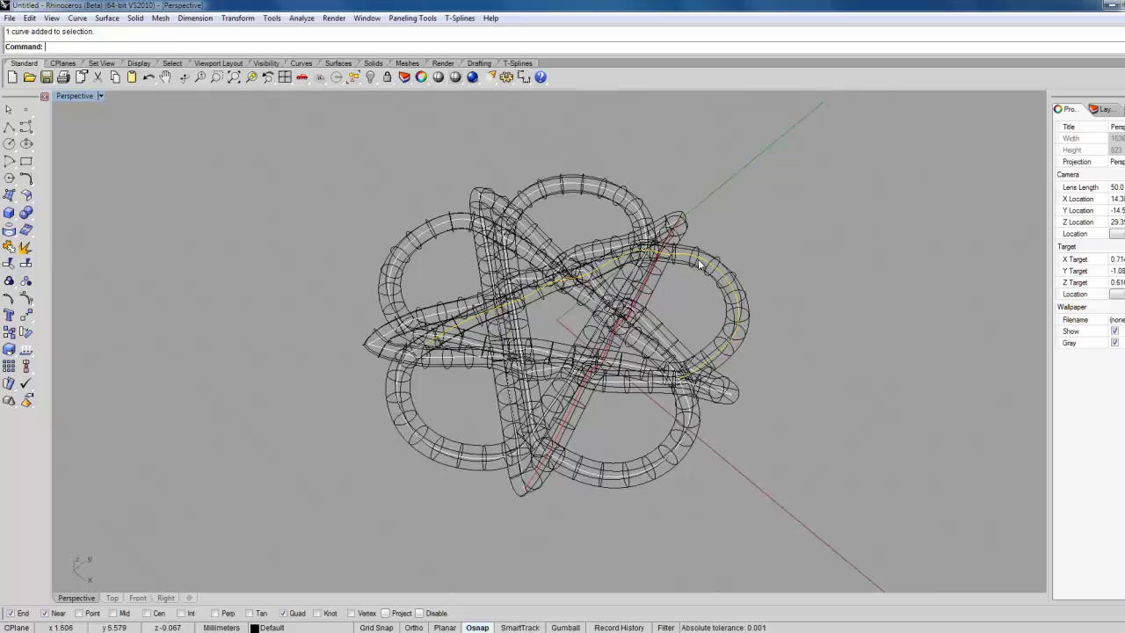
left_click(648, 283, "shift")
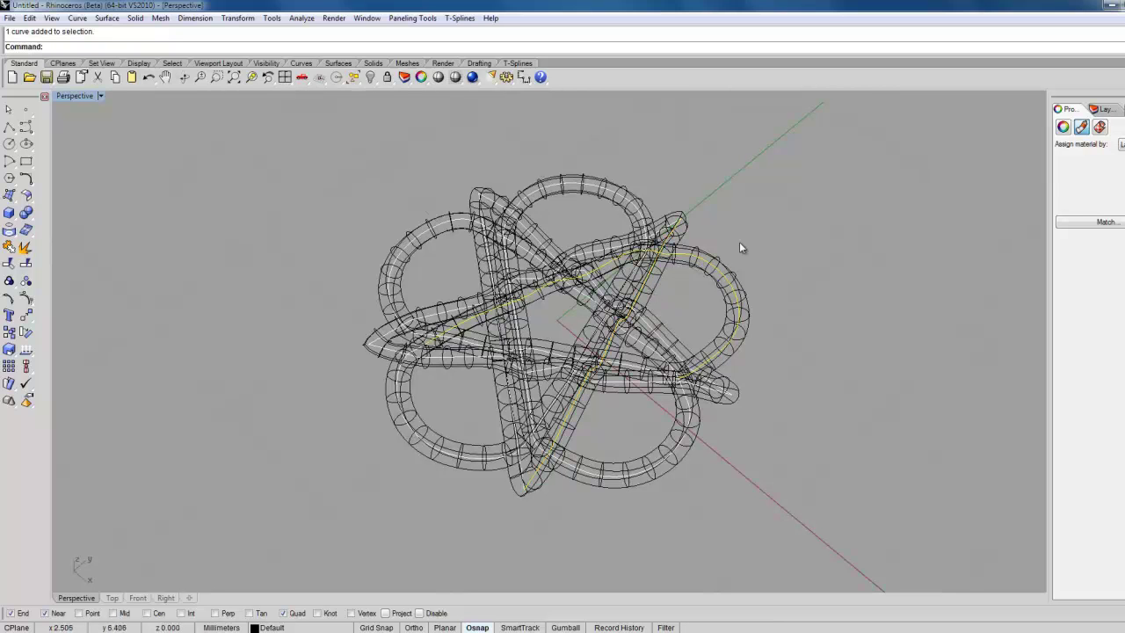
type("Po")
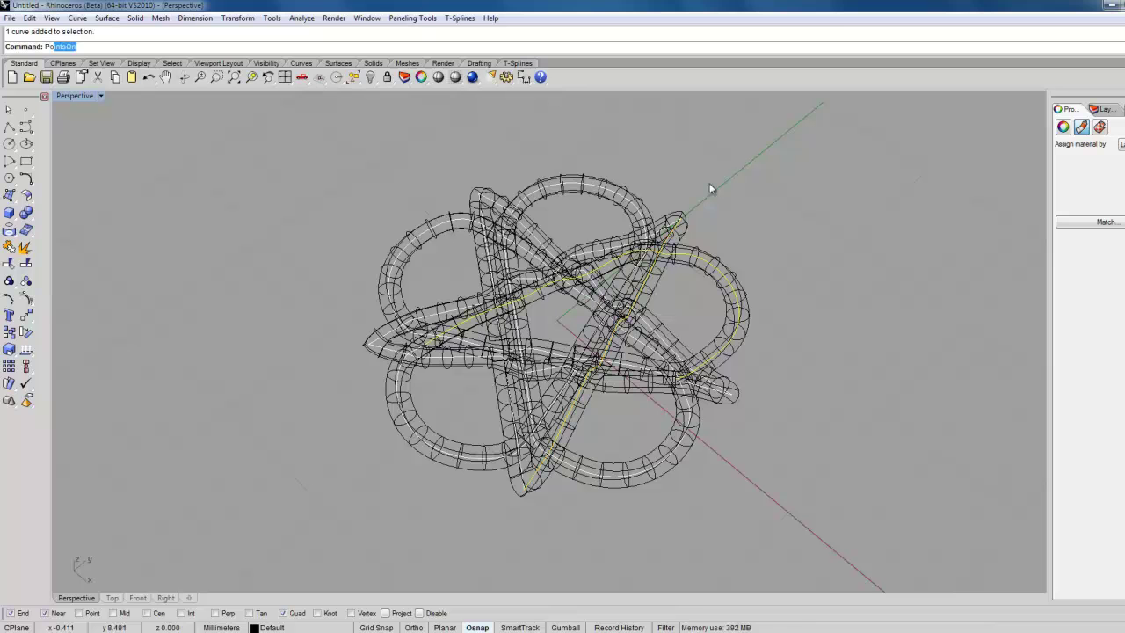
type("intsOn")
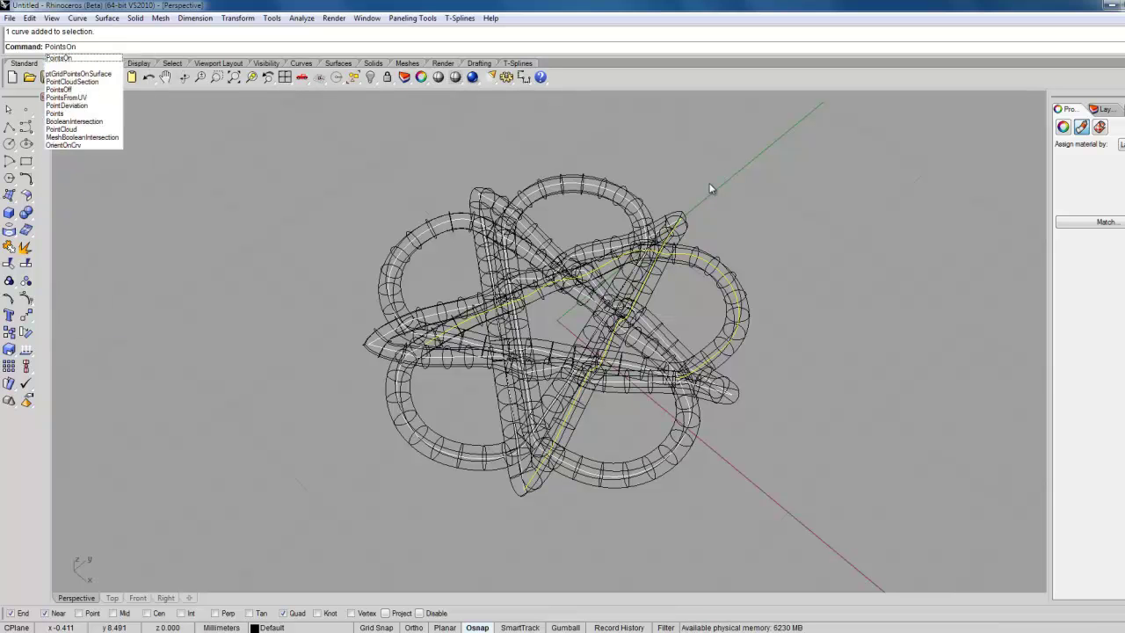
key("Return")
Step: Move a control point on the outer arc of the original curve vertically upward in the Front view to raise the star's loops
right_click_drag(774, 313, 270, 179)
right_click_drag(474, 241, 595, 416)
scroll(636, 402, "up", 4)
scroll(638, 406, "down", 5)
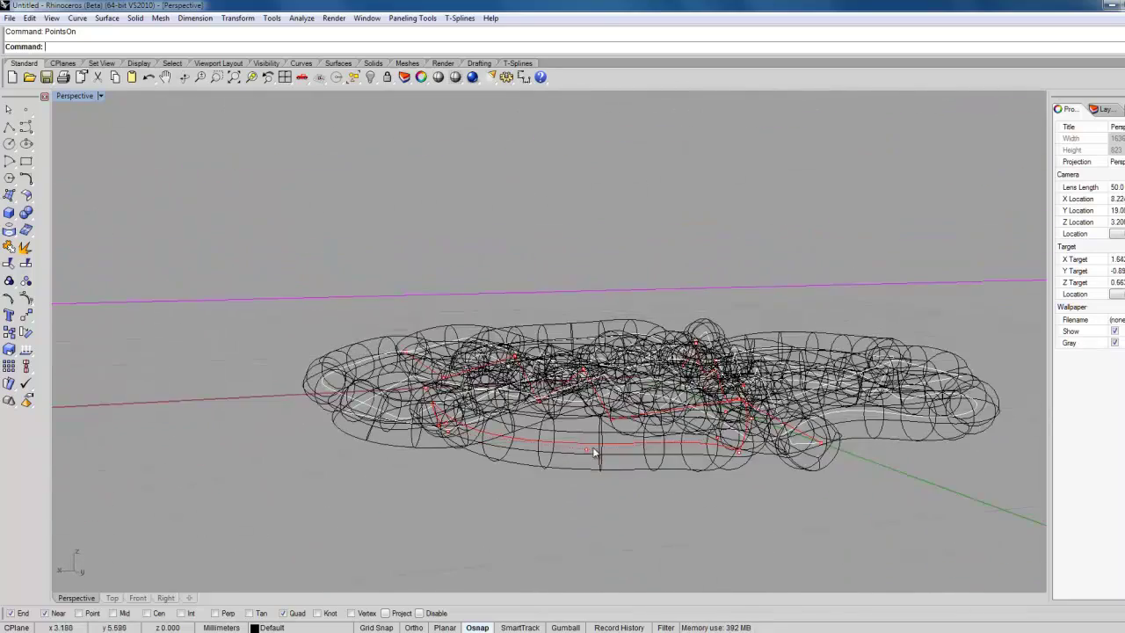
left_click(588, 452)
right_click_drag(590, 459, 604, 511)
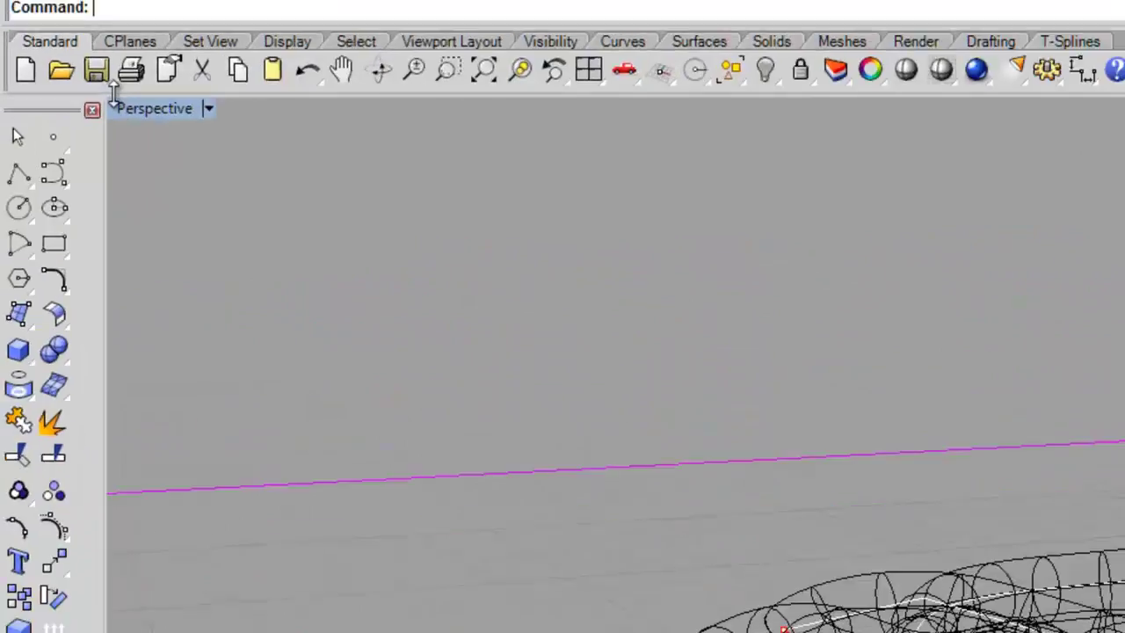
double_click(145, 108)
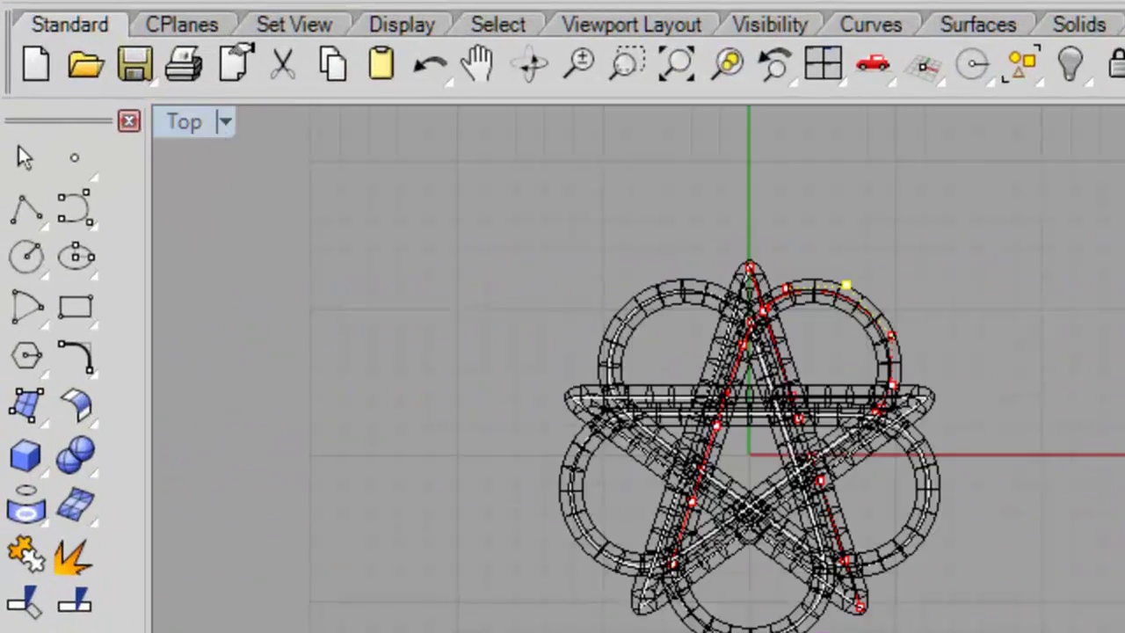
key("ctrl+F2")
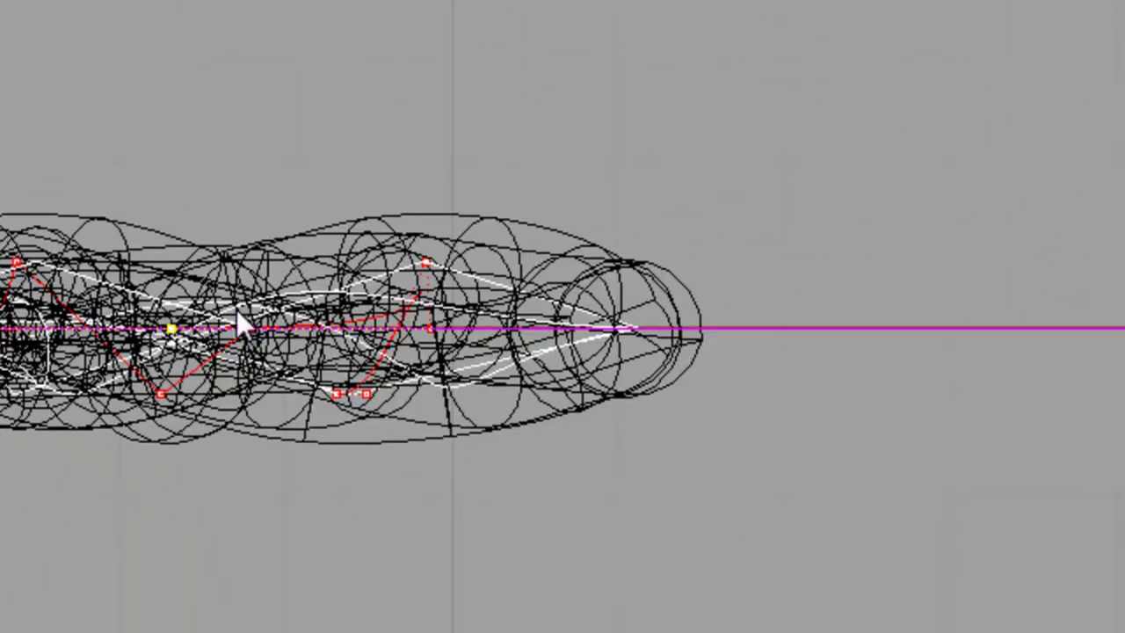
left_click_drag(171, 328, 171, 168)
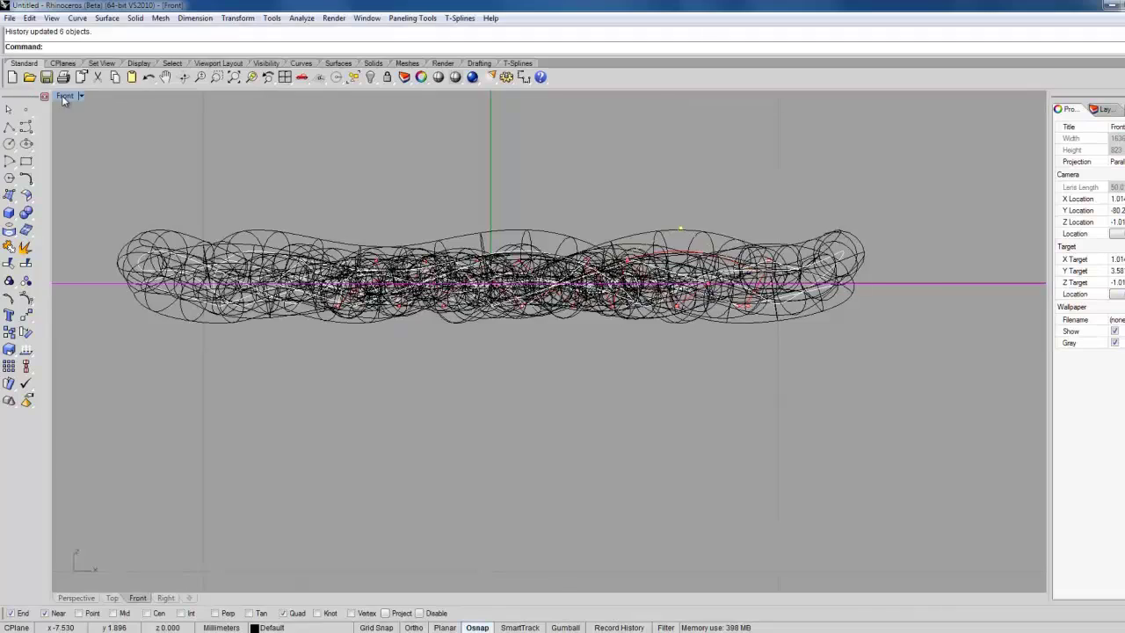
Step: Switch the Perspective view to the Rendered display mode and examine the raised loops from several angles
double_click(64, 96)
double_click(579, 99)
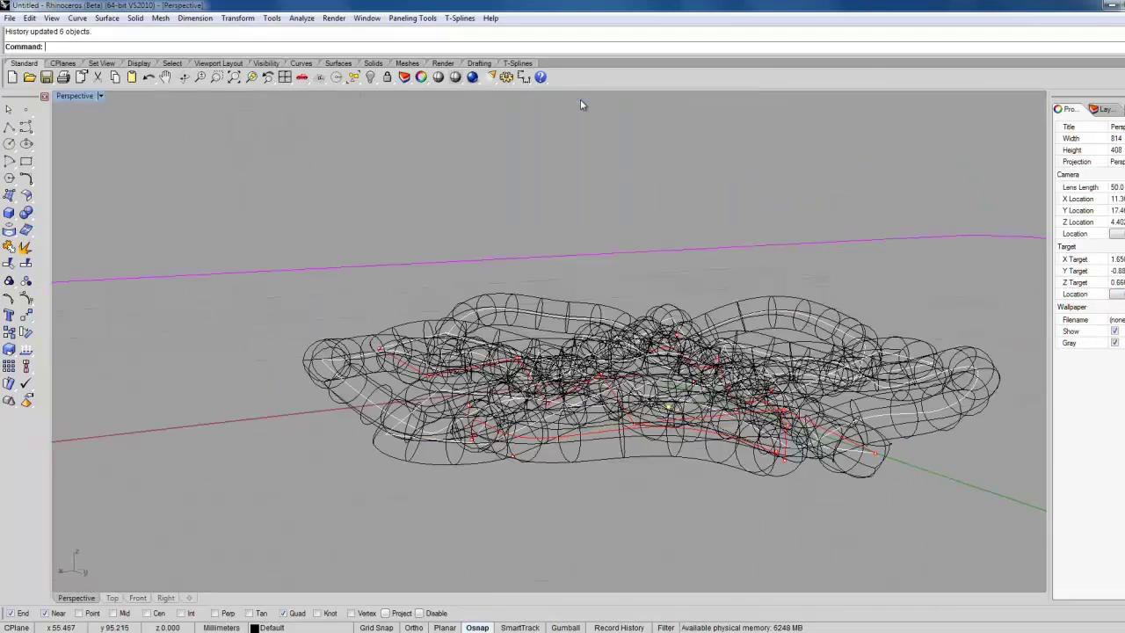
right_click_drag(592, 187, 595, 282)
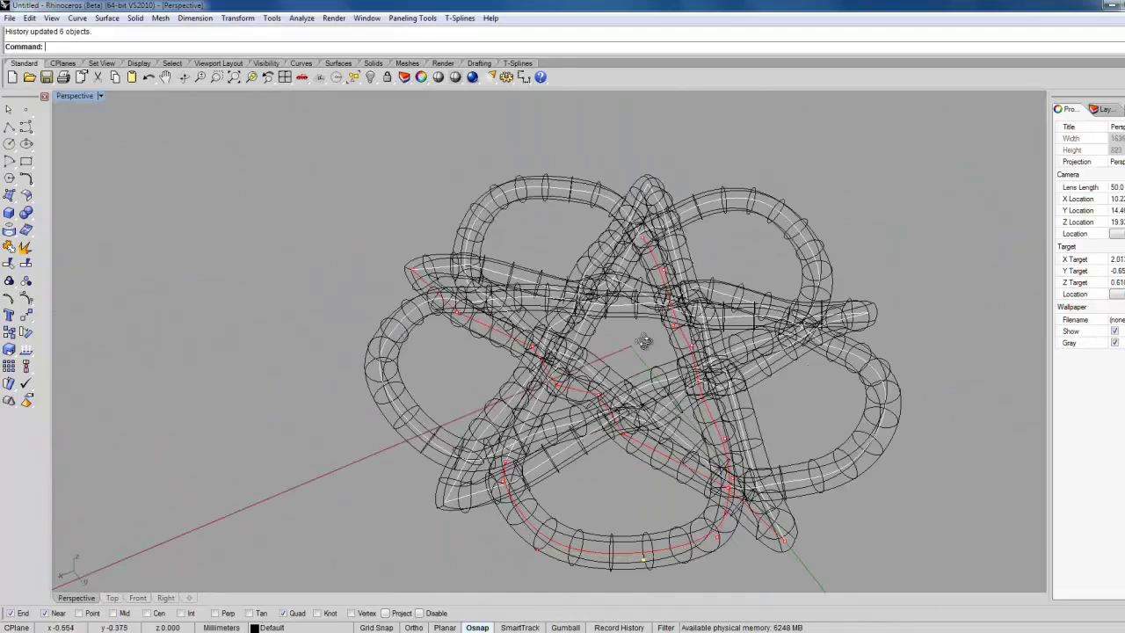
right_click_drag(644, 340, 645, 400)
left_click(79, 97)
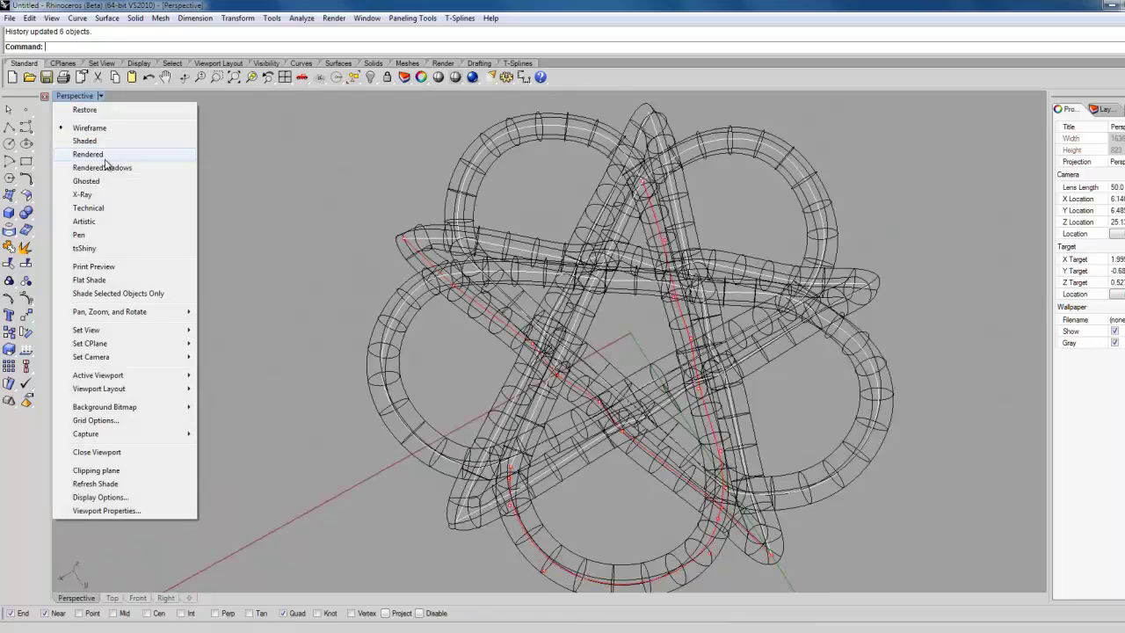
left_click(88, 154)
right_click_drag(235, 271, 273, 145)
right_click_drag(763, 359, 767, 551)
right_click_drag(573, 475, 638, 253)
Step: Enable history recording and run tsPipe on the whole star again with a radius of 0.3
left_click(620, 627)
scroll(343, 258, "down", 2)
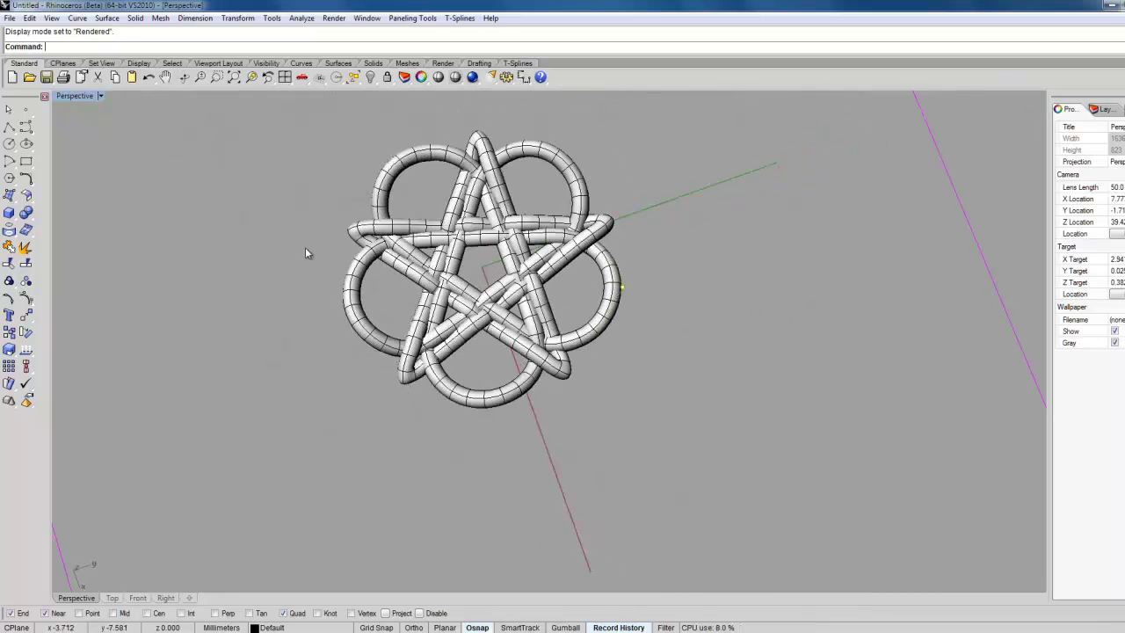
left_click_drag(248, 104, 695, 431)
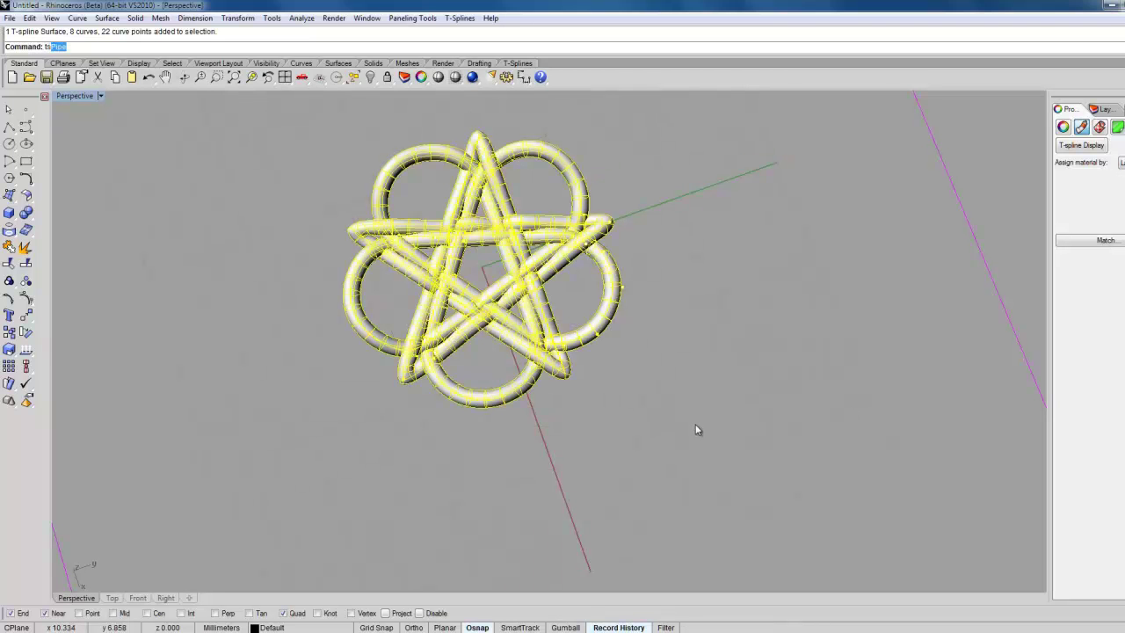
type("Pipe")
key("Return")
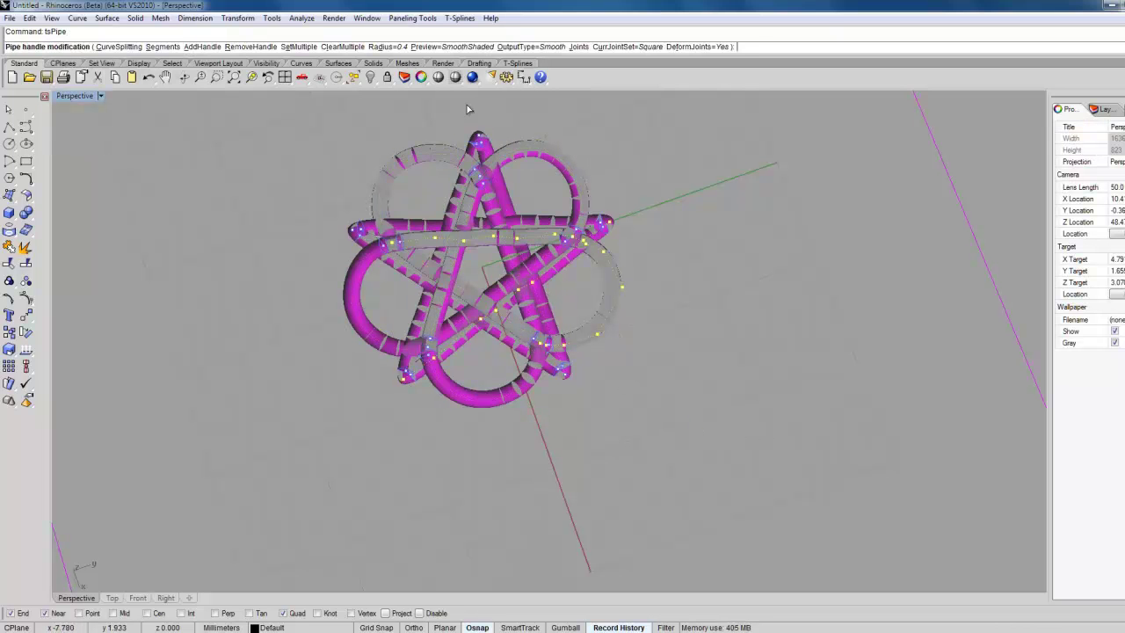
left_click(387, 46)
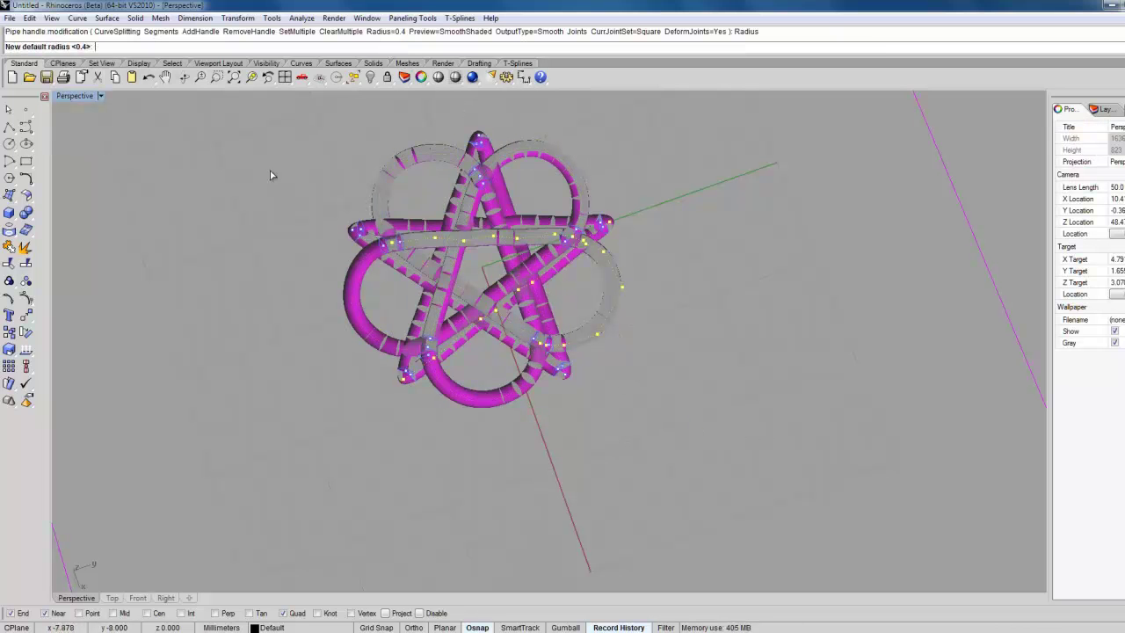
type(".3")
key("Return")
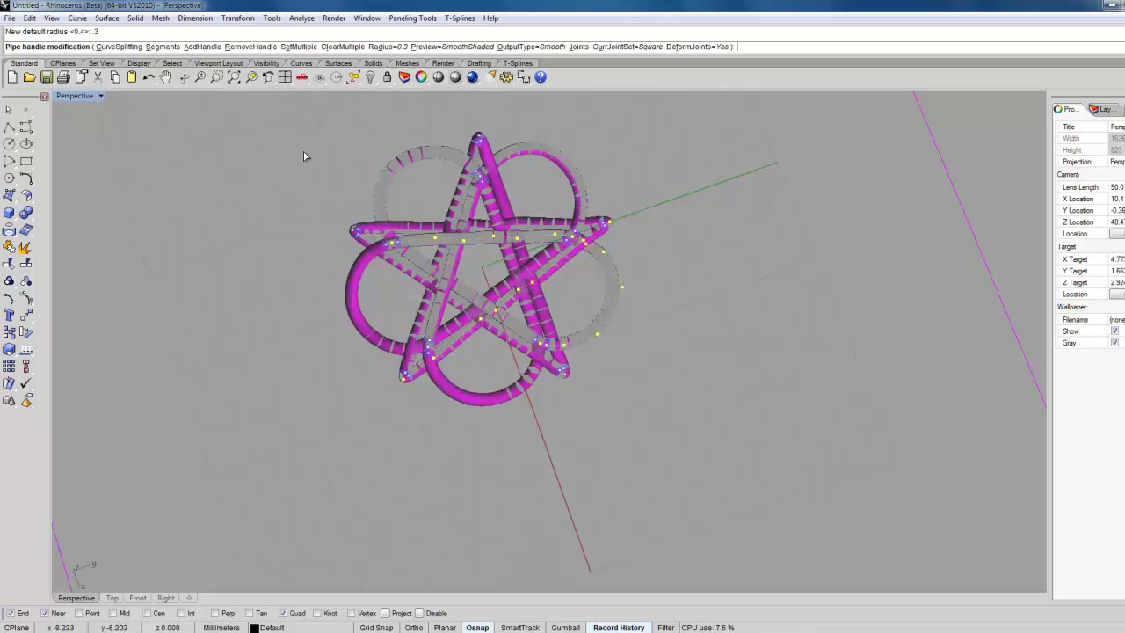
key("Return")
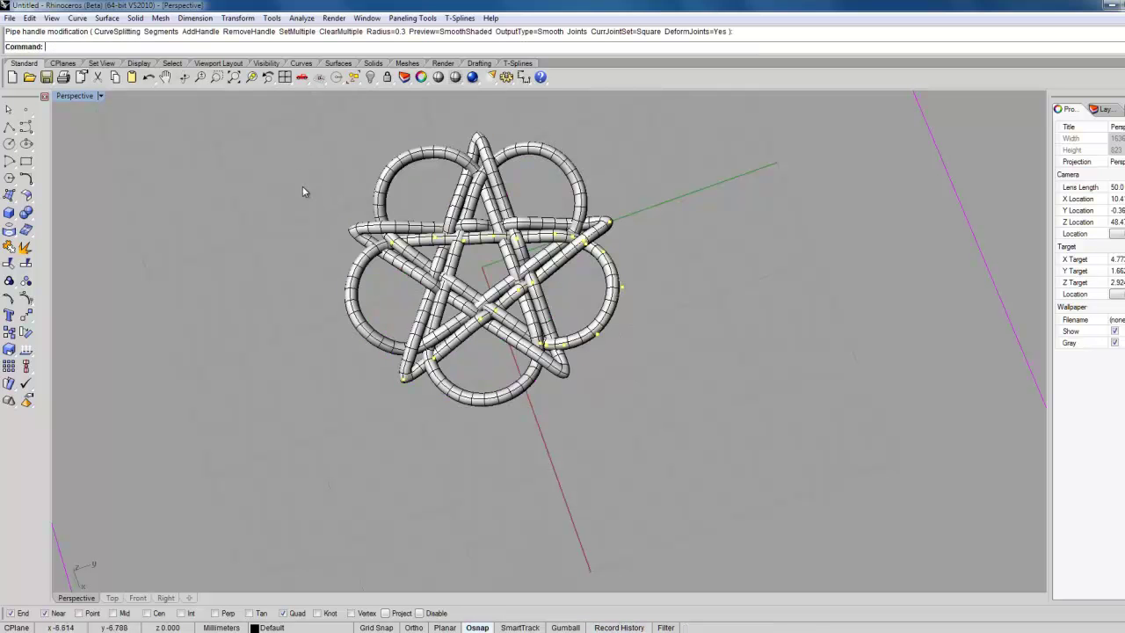
mouse_move(263, 237)
right_mouse_down()
mouse_move(260, 211)
mouse_move(276, 251)
right_mouse_up()
scroll(527, 233, "up", 10)
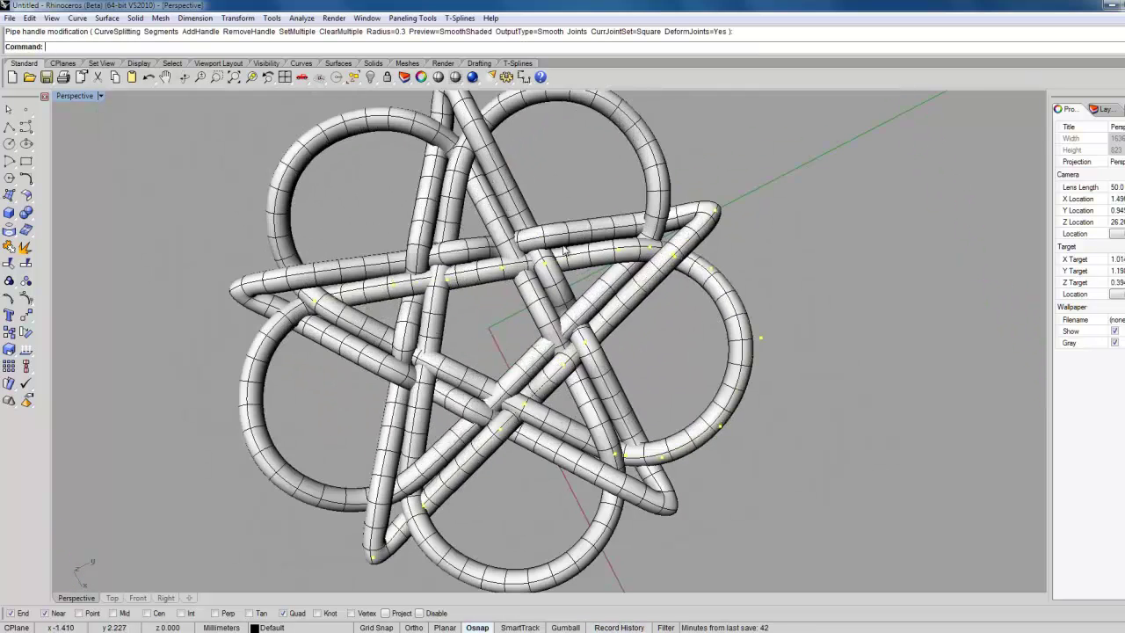
Step: Turn off the curves' control points and run an environment map surface analysis on the whole star
scroll(569, 275, "down", 5)
right_click_drag(525, 356, 505, 316)
scroll(480, 330, "down", 3)
scroll(509, 347, "up", 3)
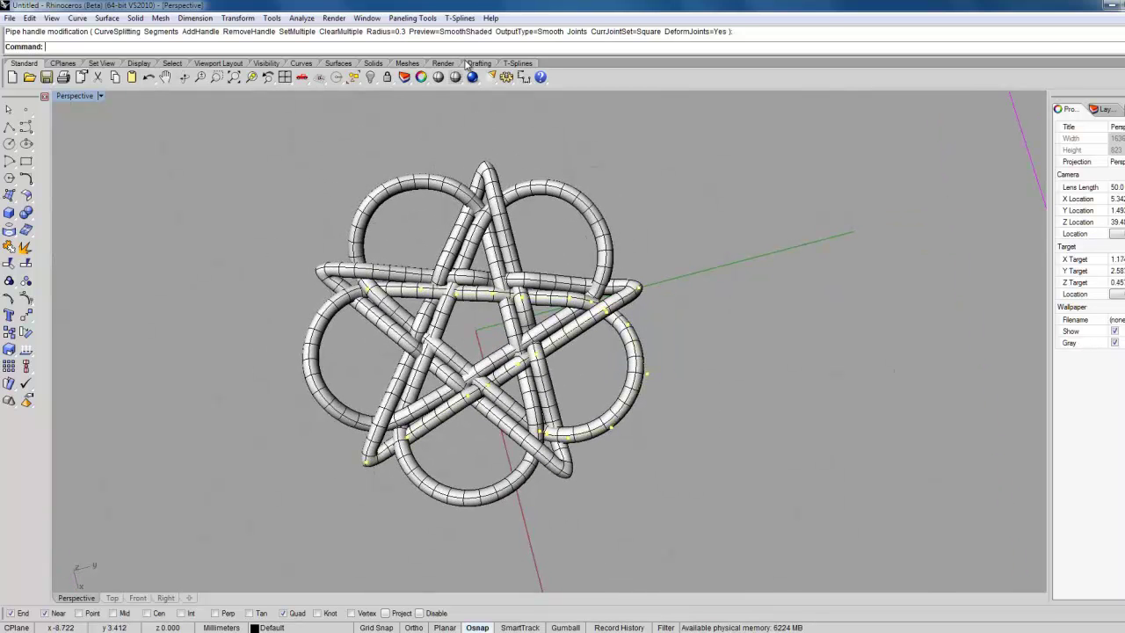
key("Escape")
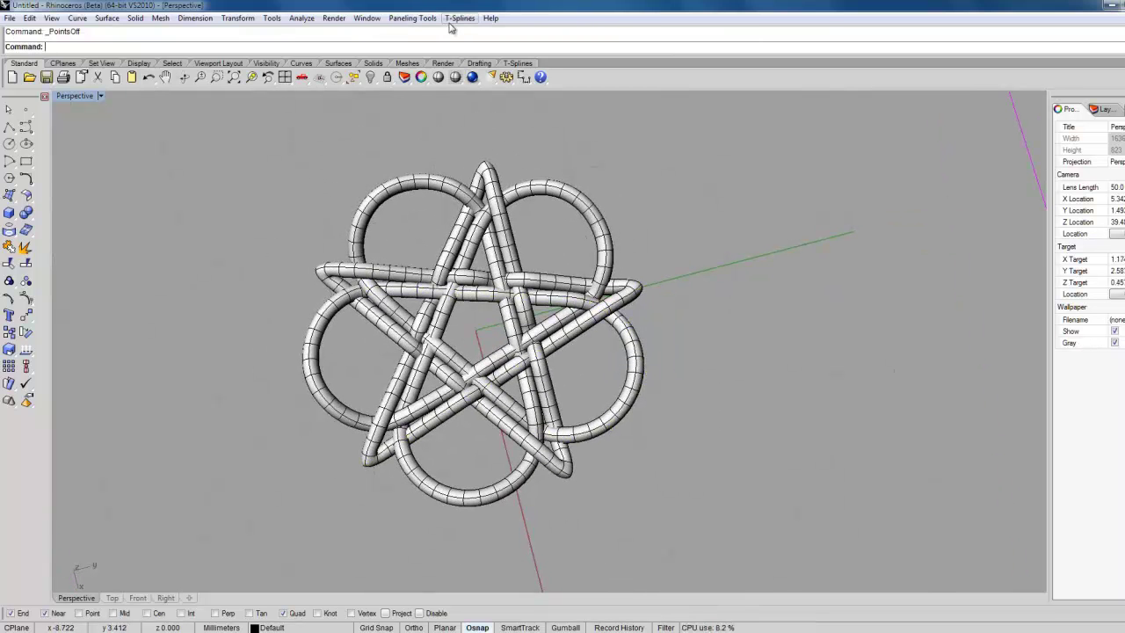
left_click(308, 20)
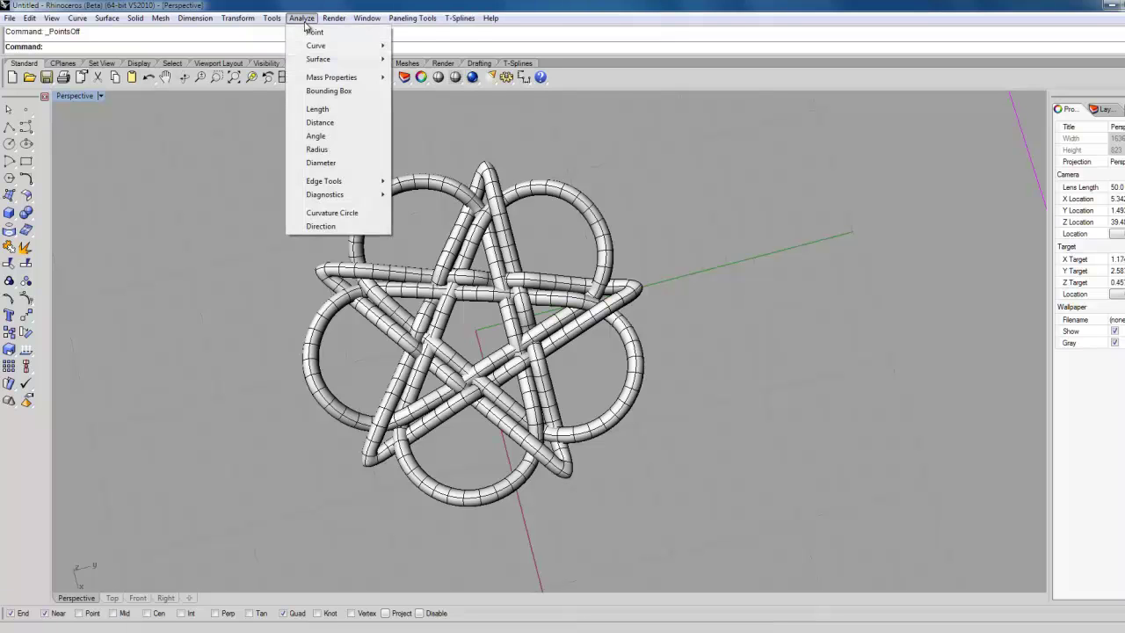
mouse_move(328, 66)
left_click(431, 90)
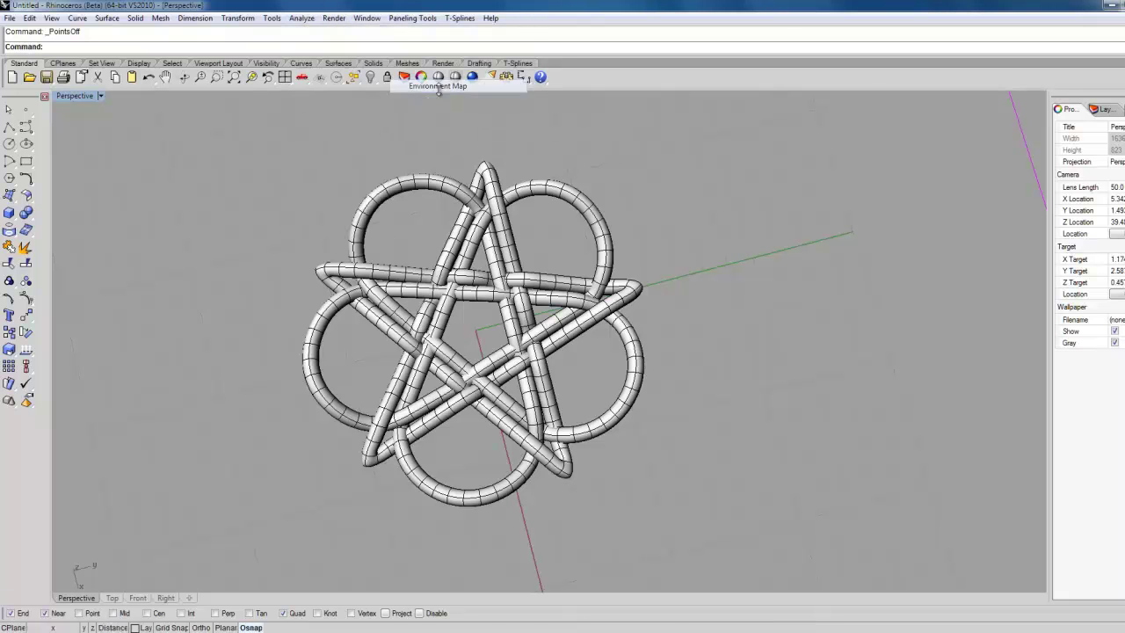
left_click_drag(275, 287, 770, 484)
key("Return")
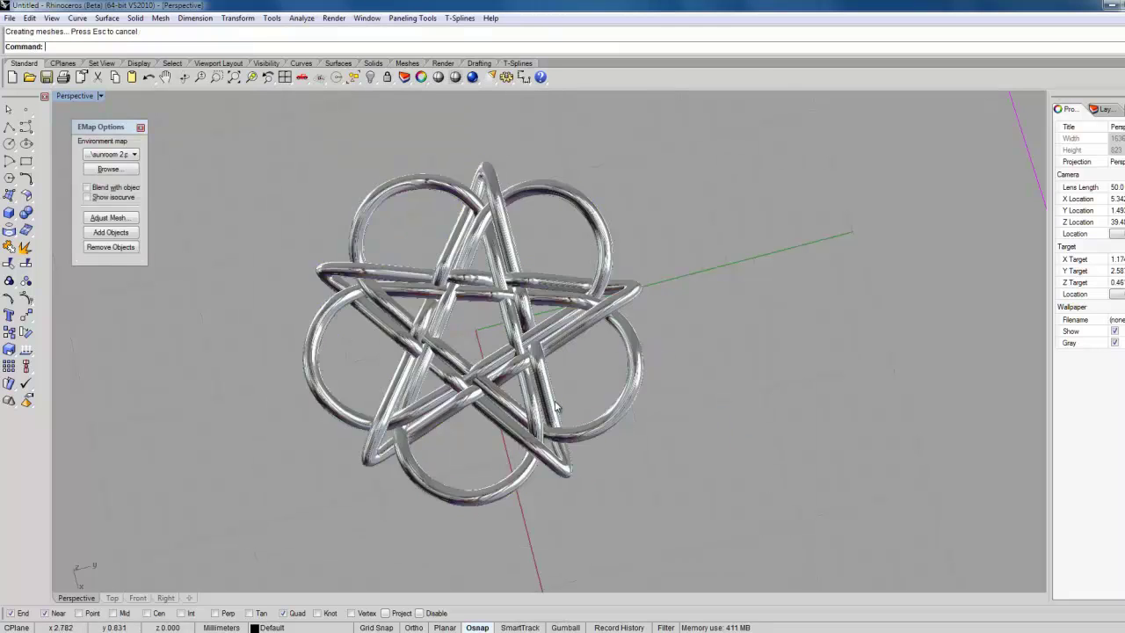
Step: Examine the star's metallic reflections and over-under crossings up close and from several angles
scroll(507, 372, "up", 5)
right_click_drag(506, 371, 602, 324)
scroll(602, 324, "down", 6)
right_click_drag(499, 253, 530, 225)
scroll(543, 307, "up", 12)
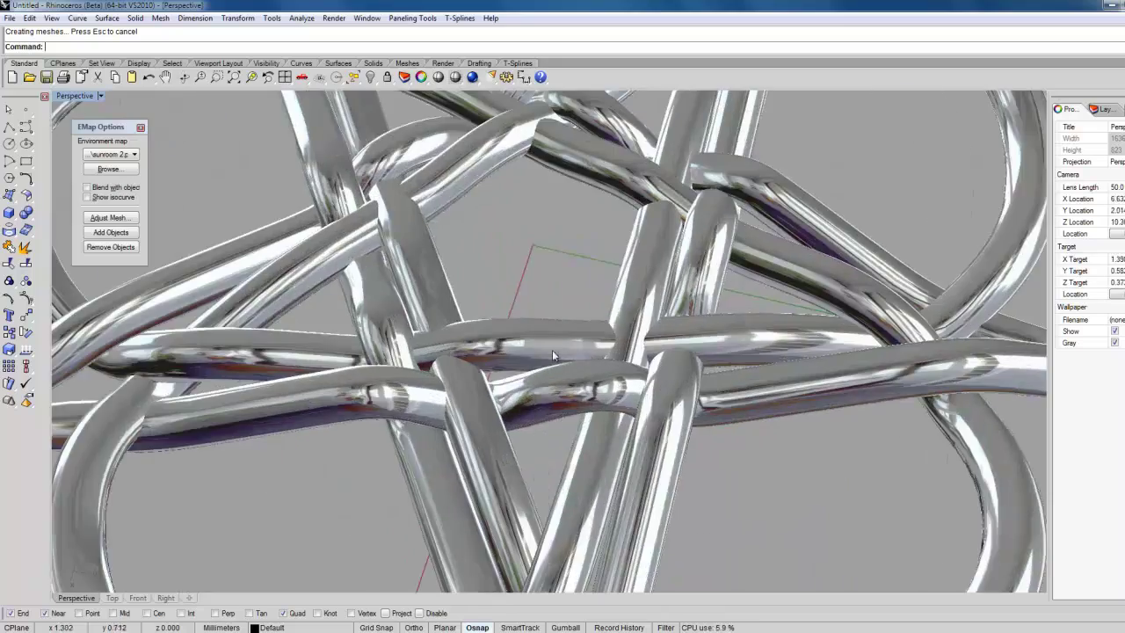
scroll(553, 350, "down", 6)
right_click_drag(474, 323, 495, 280)
scroll(493, 266, "down", 4)
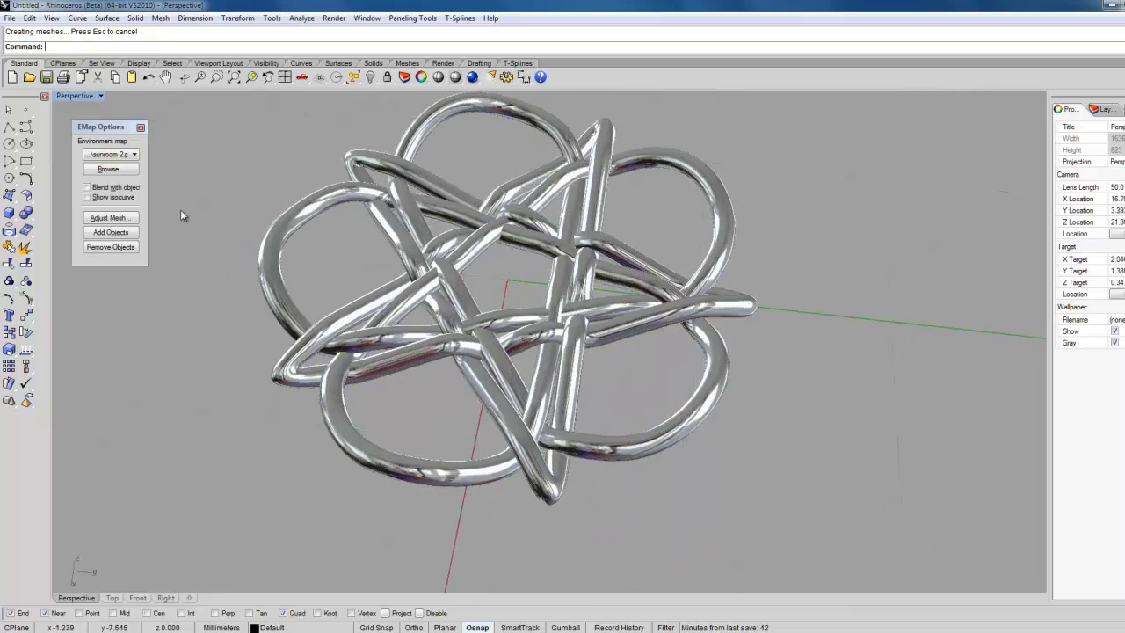
Step: Close the environment map analysis, preview the RenderedShadows display mode, and set the Perspective view to Shaded
left_click(141, 128)
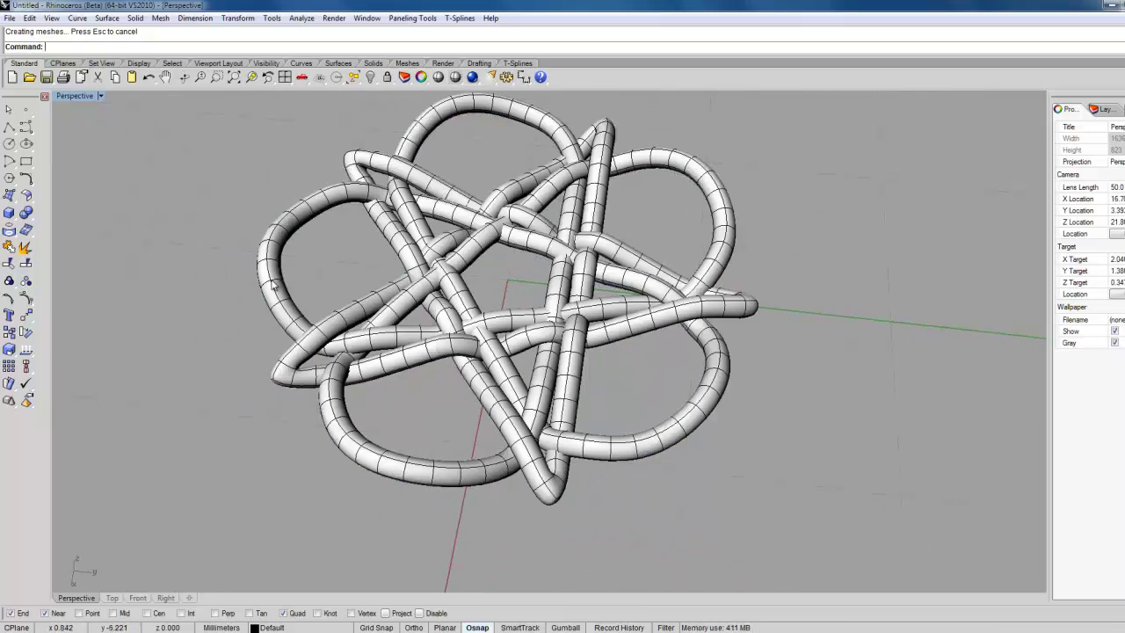
left_click(77, 99)
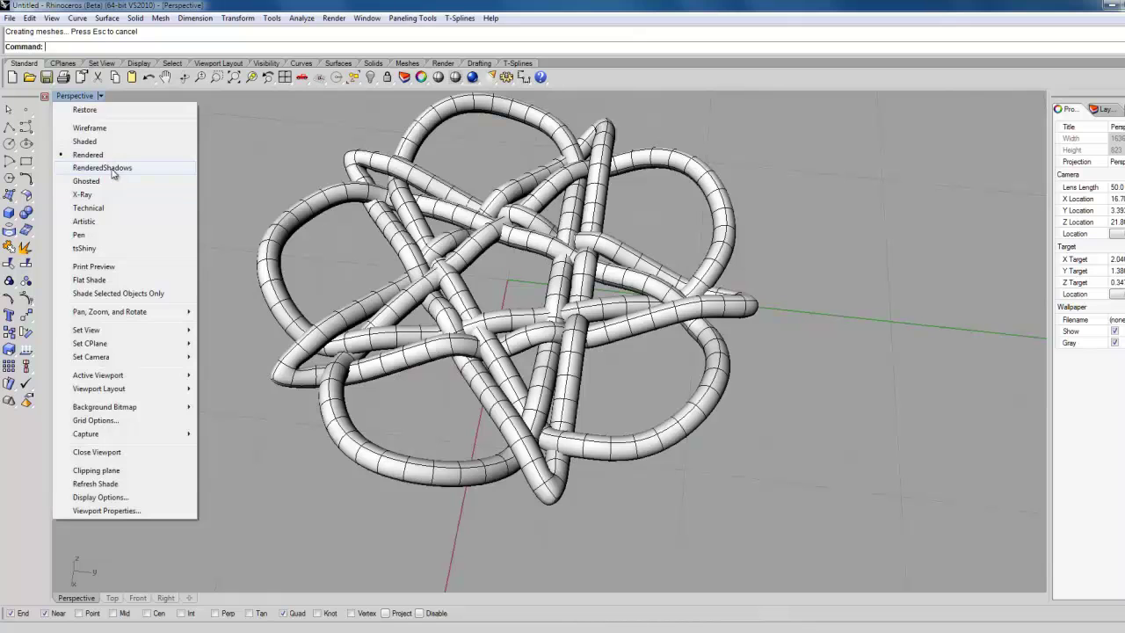
left_click(114, 168)
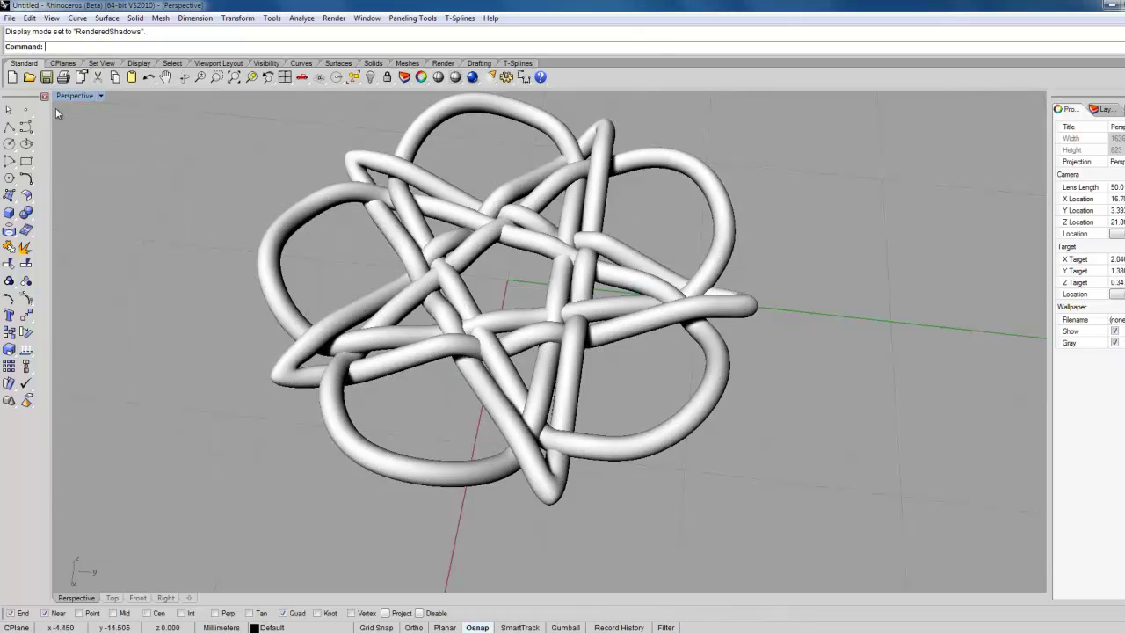
left_click(71, 98)
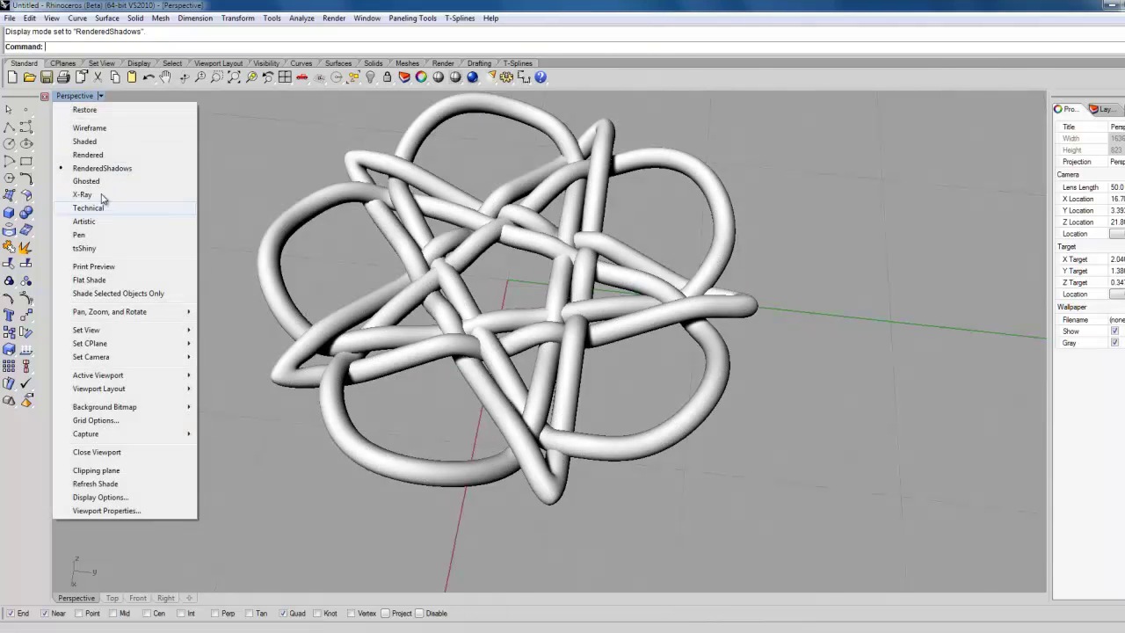
left_click(104, 143)
mouse_move(589, 398)
right_mouse_down()
mouse_move(594, 420)
mouse_move(607, 406)
mouse_move(609, 363)
right_mouse_up()
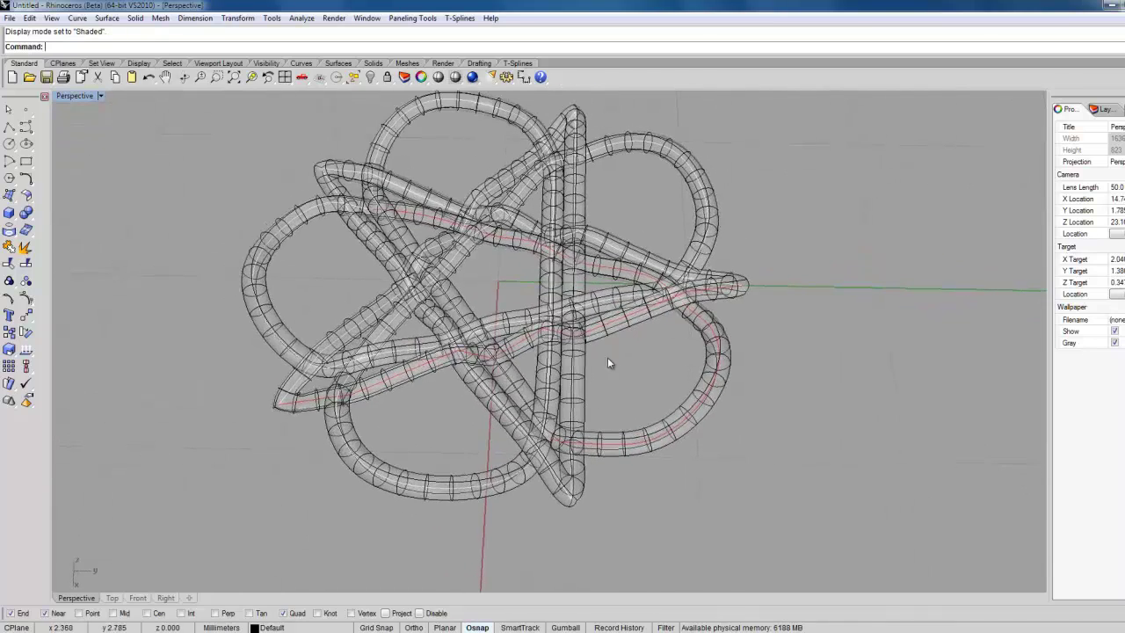
Step: Select the two original red curves inside the pipe and show their control points with PointsOn
left_click(639, 316)
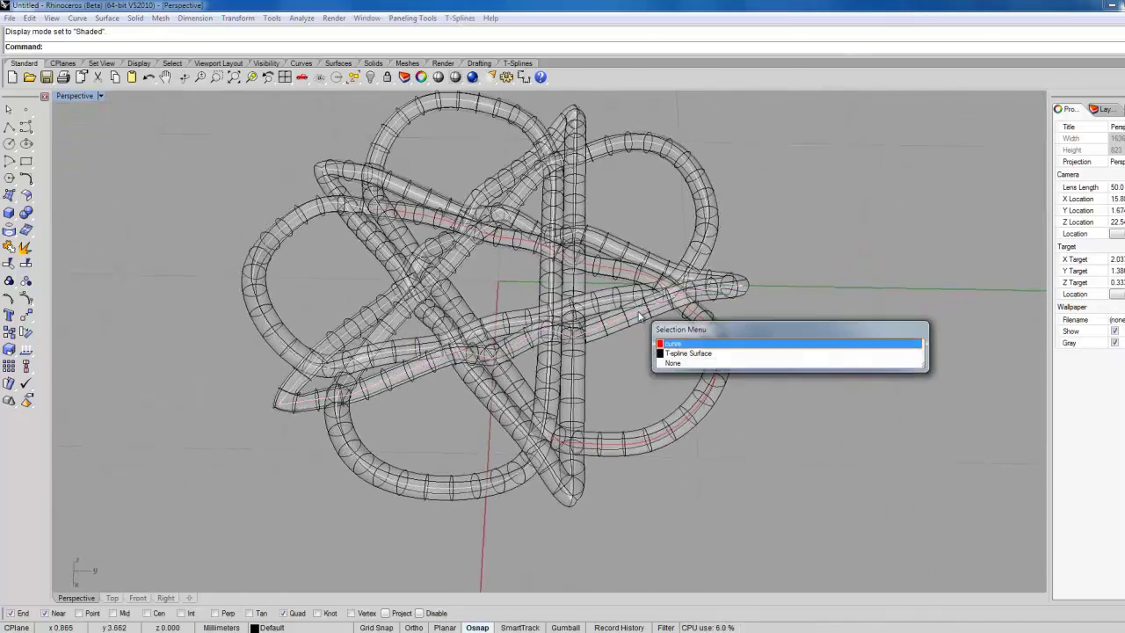
left_click(684, 345)
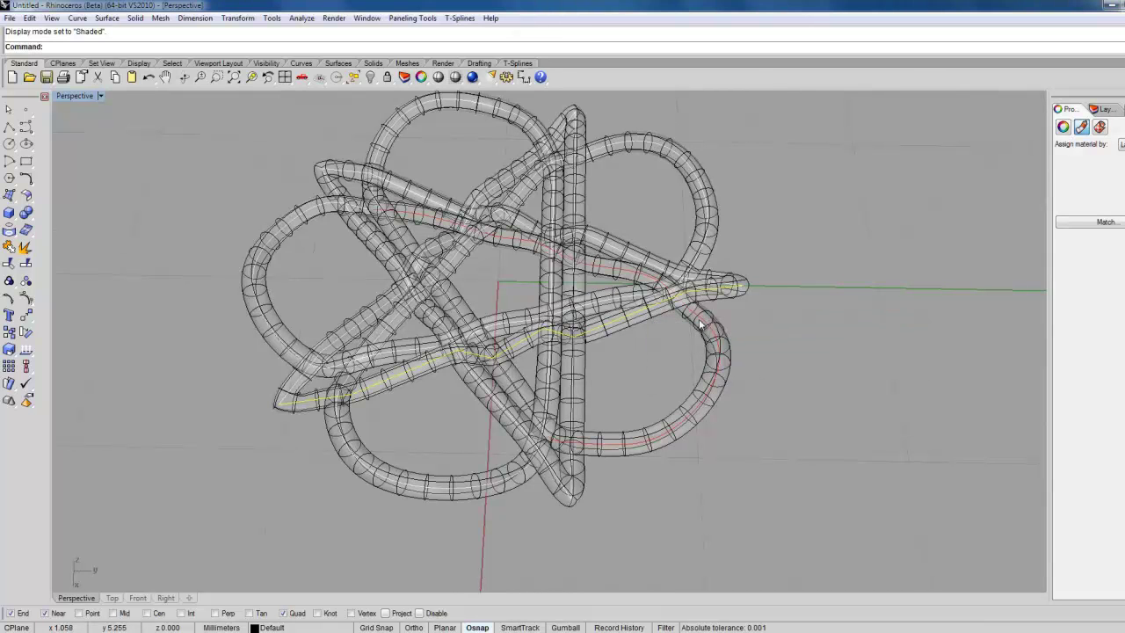
left_click(694, 317)
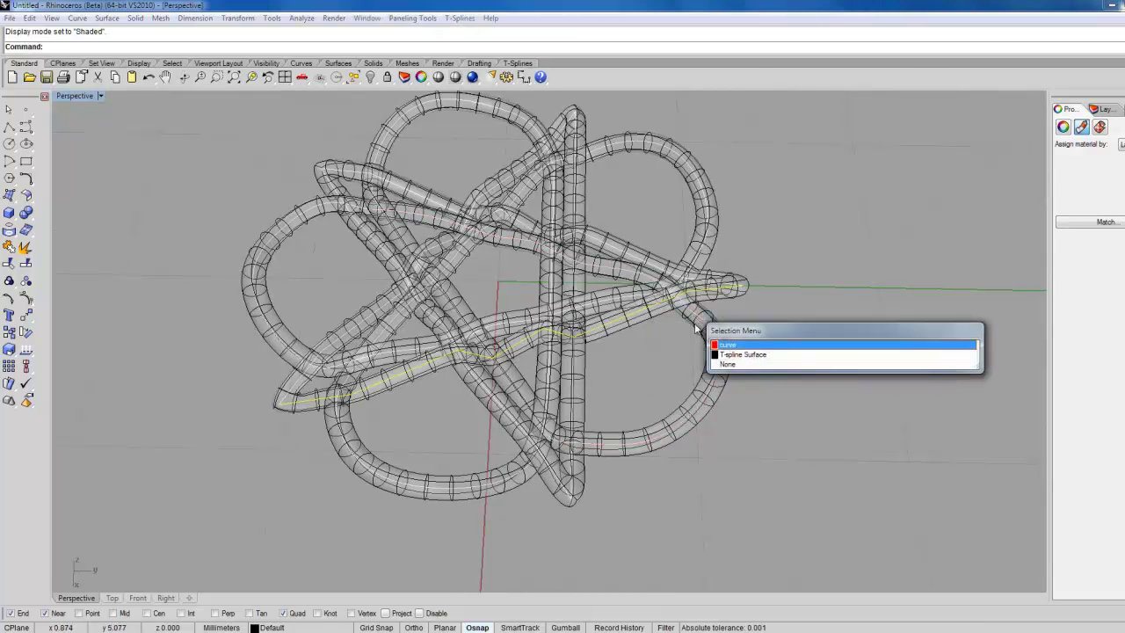
left_click(739, 348)
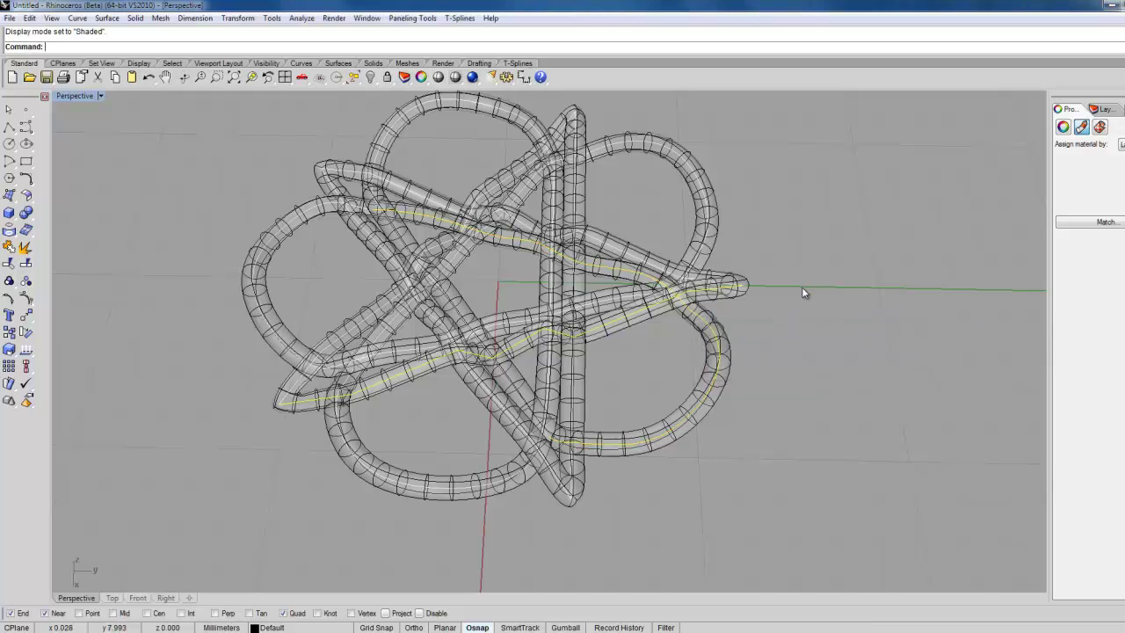
type("PointsOn")
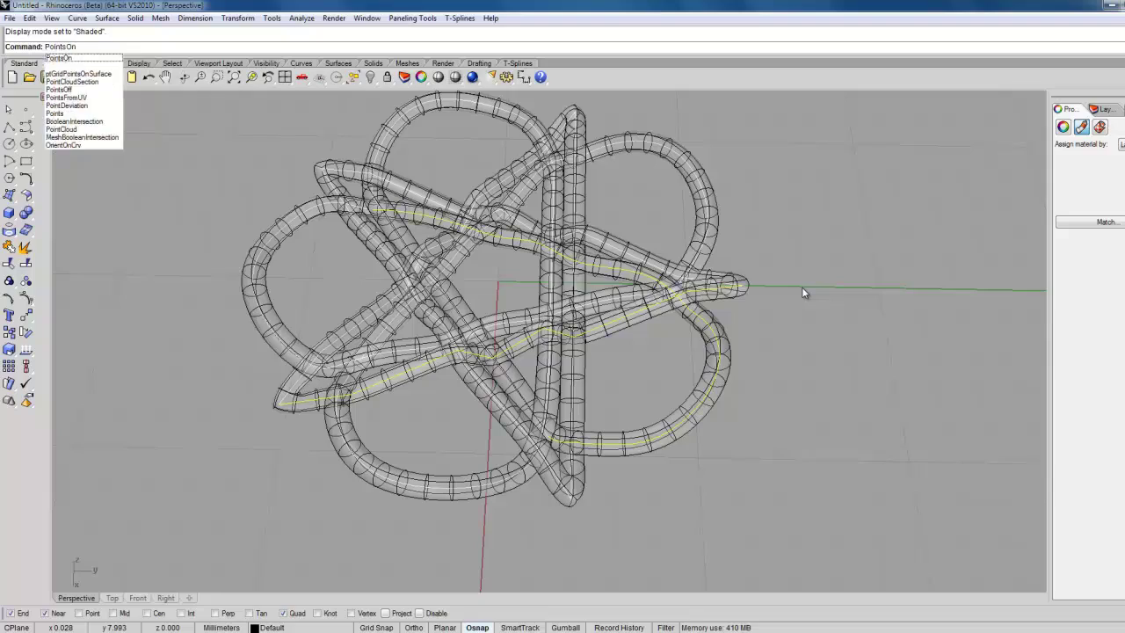
key("Return")
Step: Move a control point on the original looped curve's inner straight stretch toward the star's centre in the Top view
right_click_drag(820, 338, 929, 464)
right_click_drag(394, 91, 532, 248)
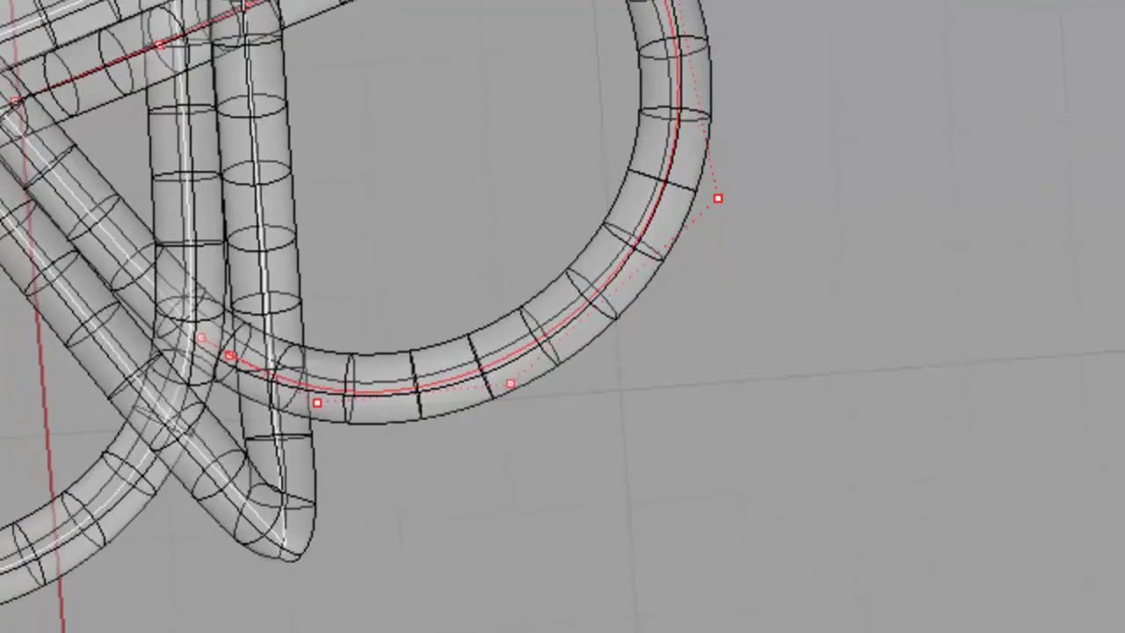
left_click(419, 82)
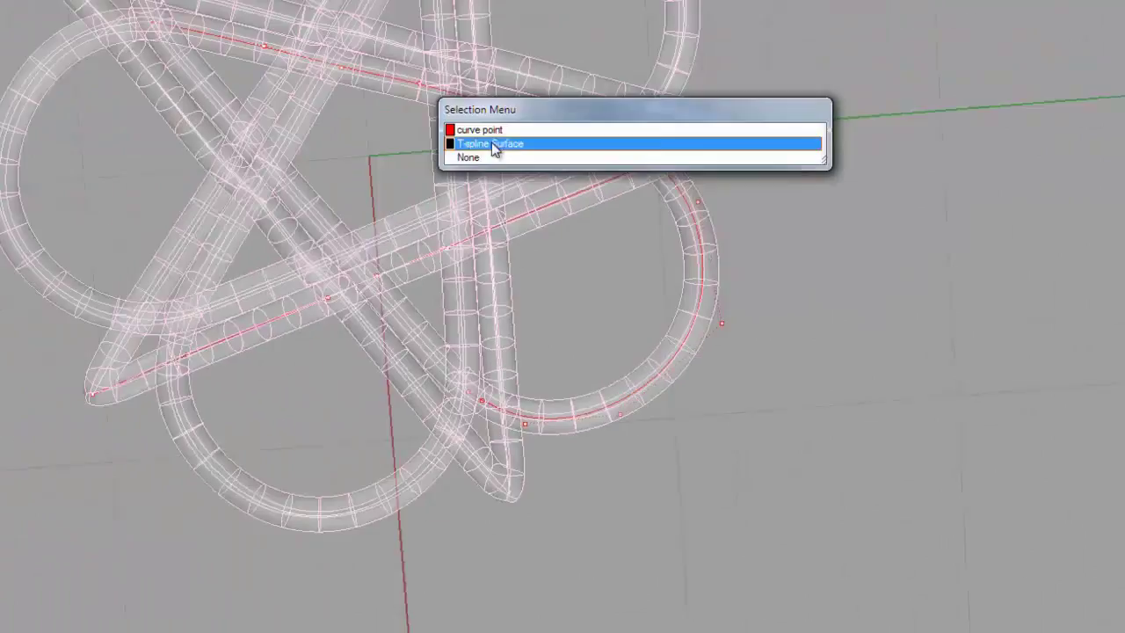
left_click(551, 226)
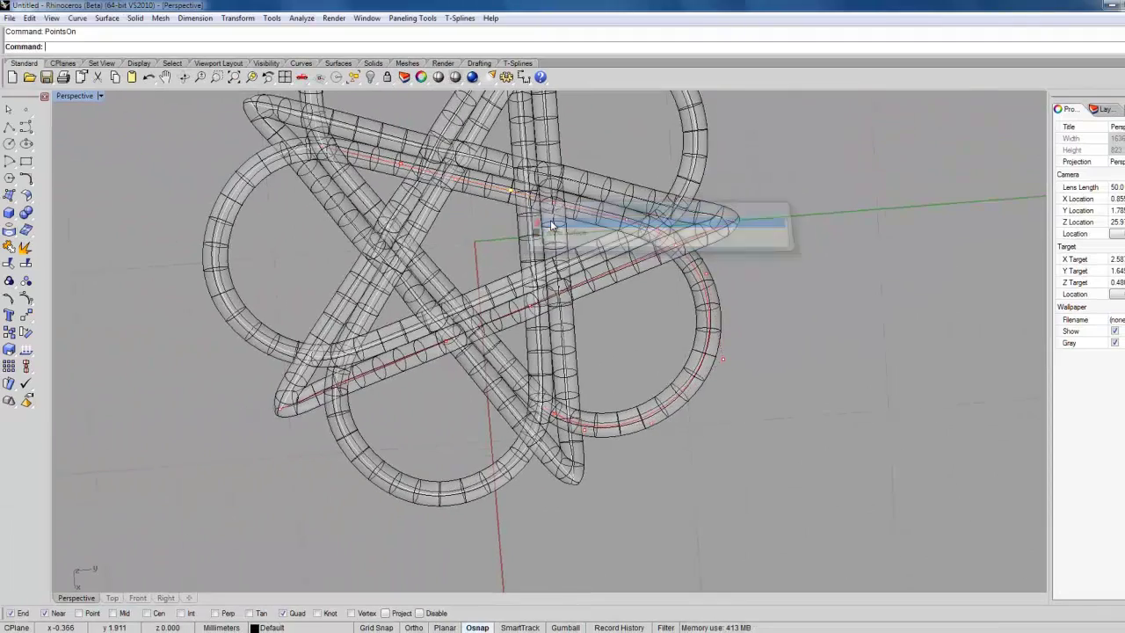
left_click(552, 223)
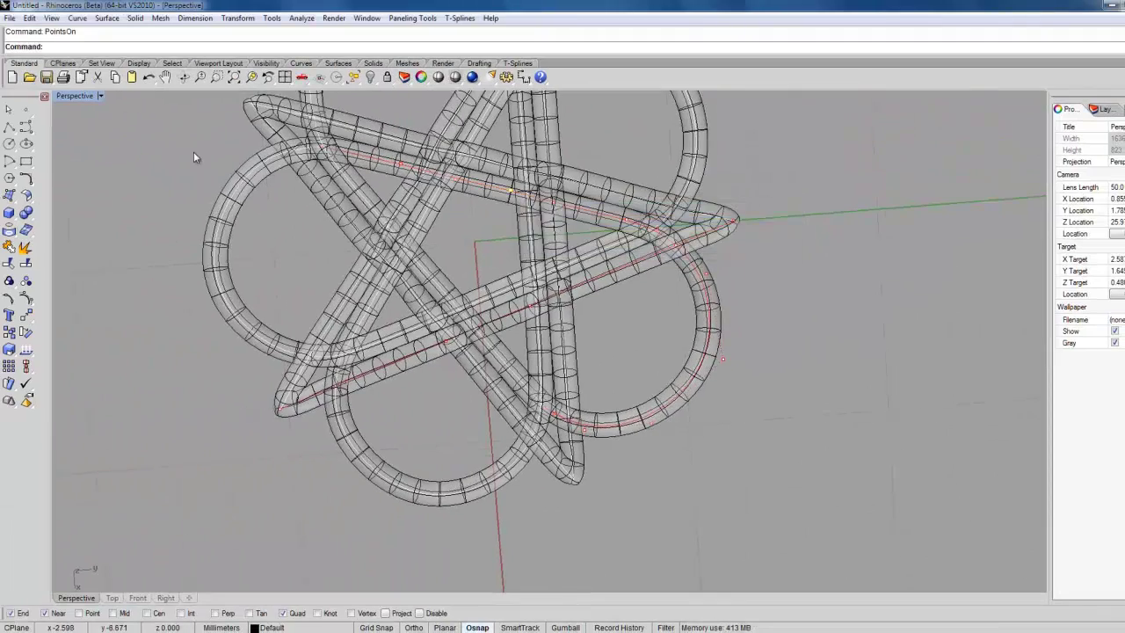
double_click(76, 97)
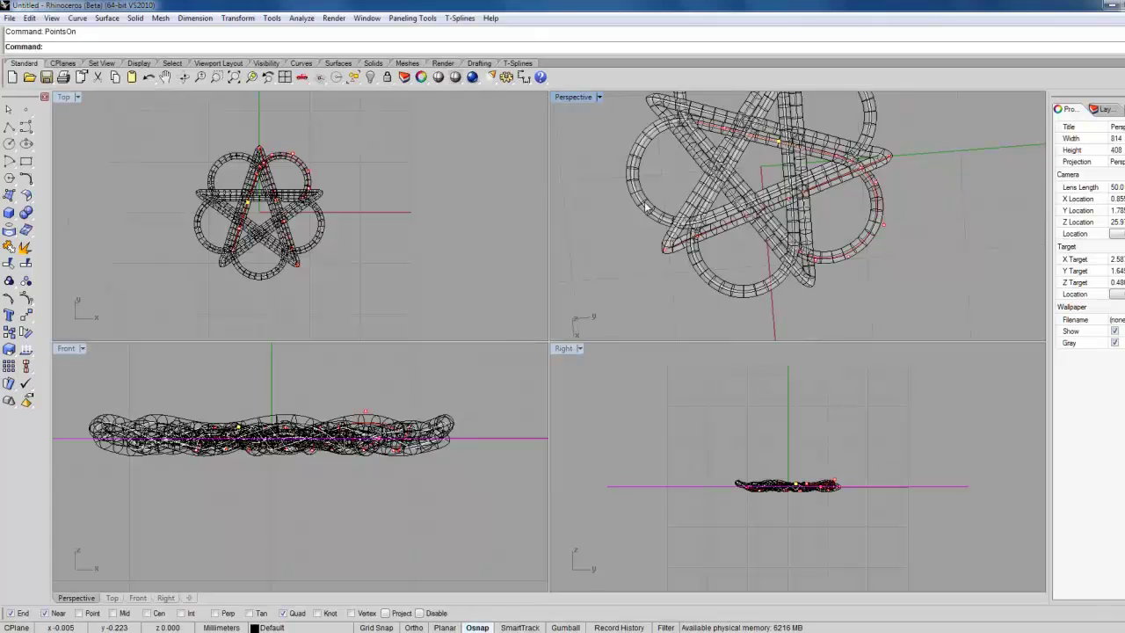
scroll(269, 200, "up", 5)
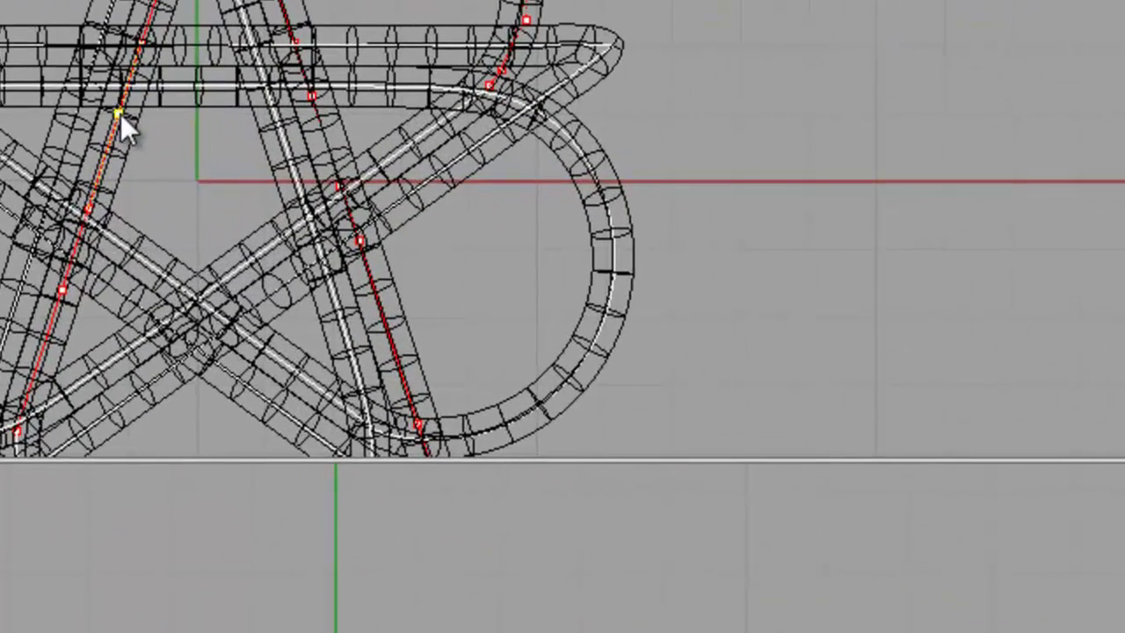
left_click(120, 130)
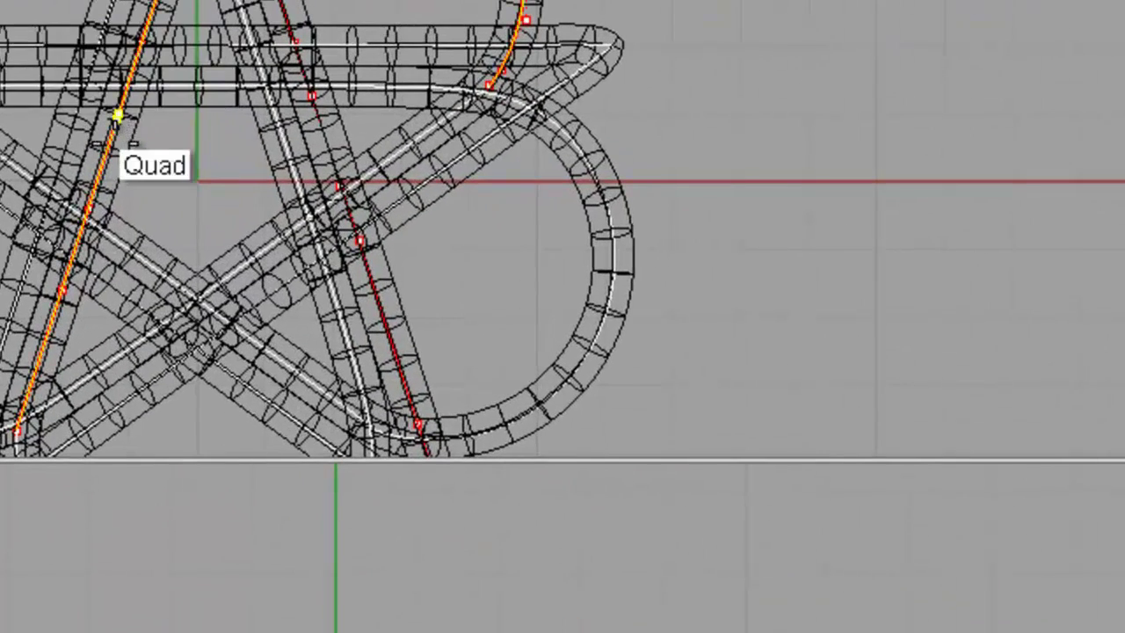
left_click(117, 116)
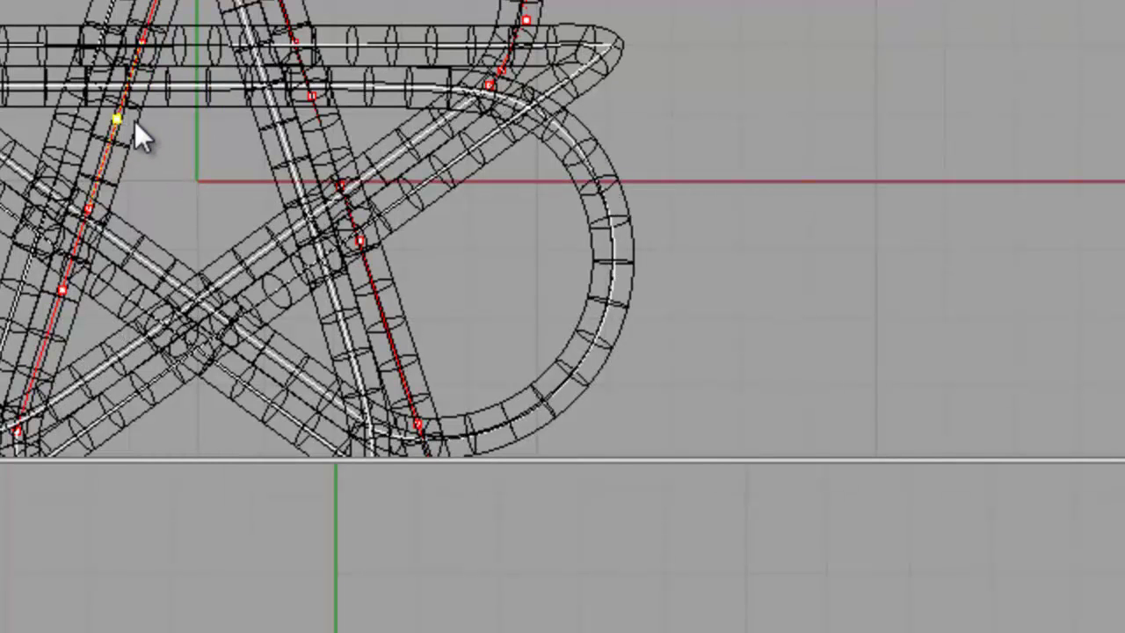
left_click_drag(115, 117, 161, 120)
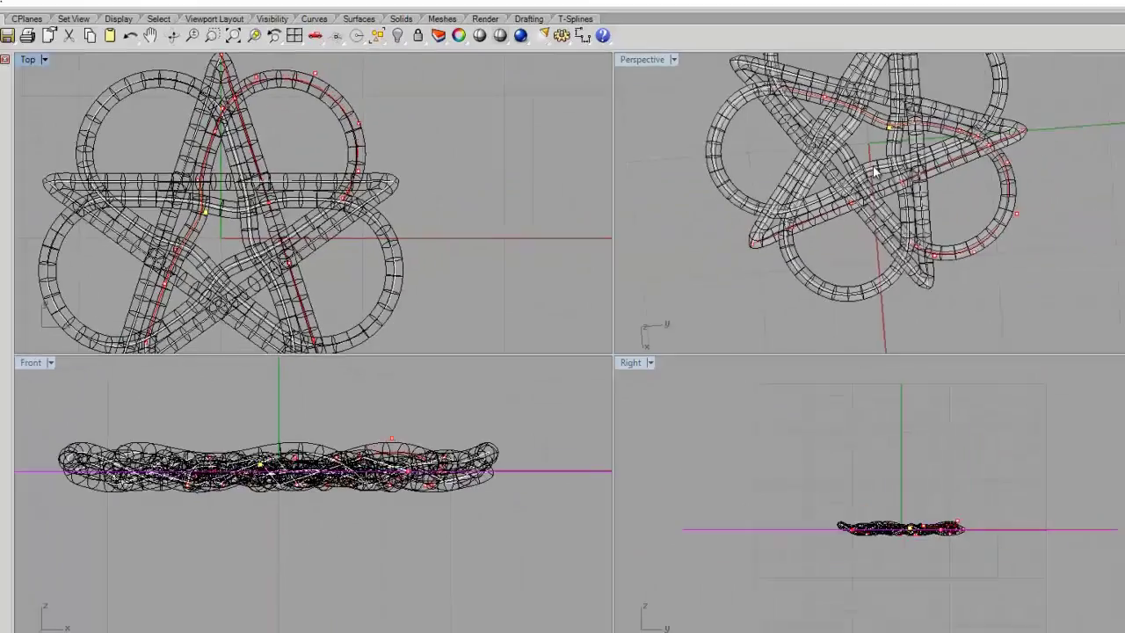
Step: Maximize the Perspective view and set its display mode to Rendered
right_click_drag(789, 179, 777, 183)
scroll(777, 182, "up", 3)
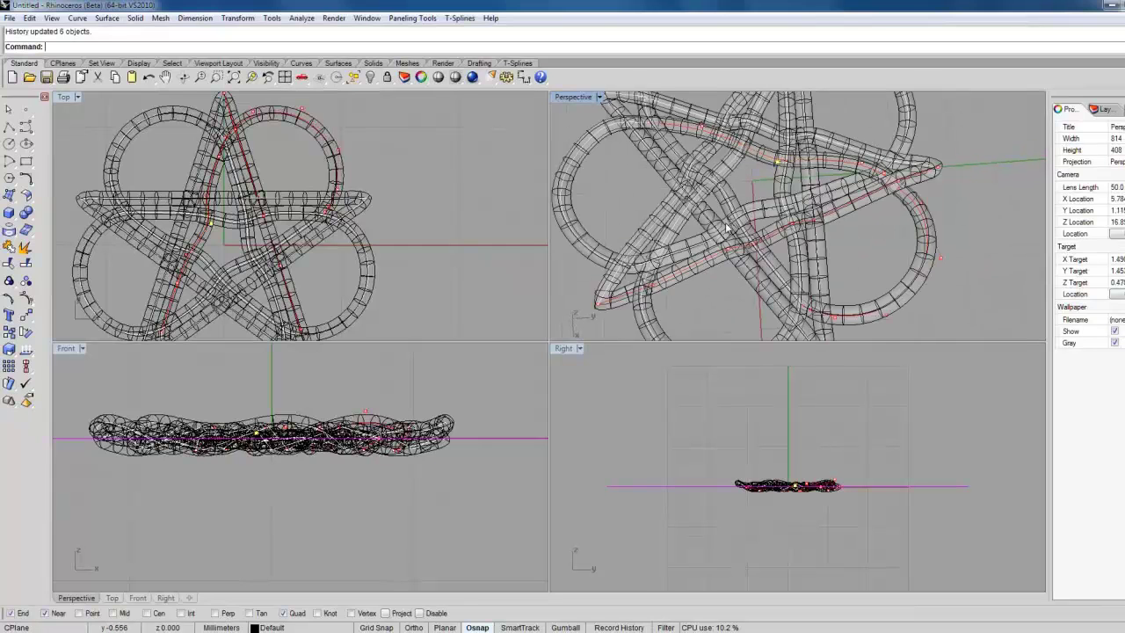
double_click(572, 99)
scroll(419, 165, "down", 5)
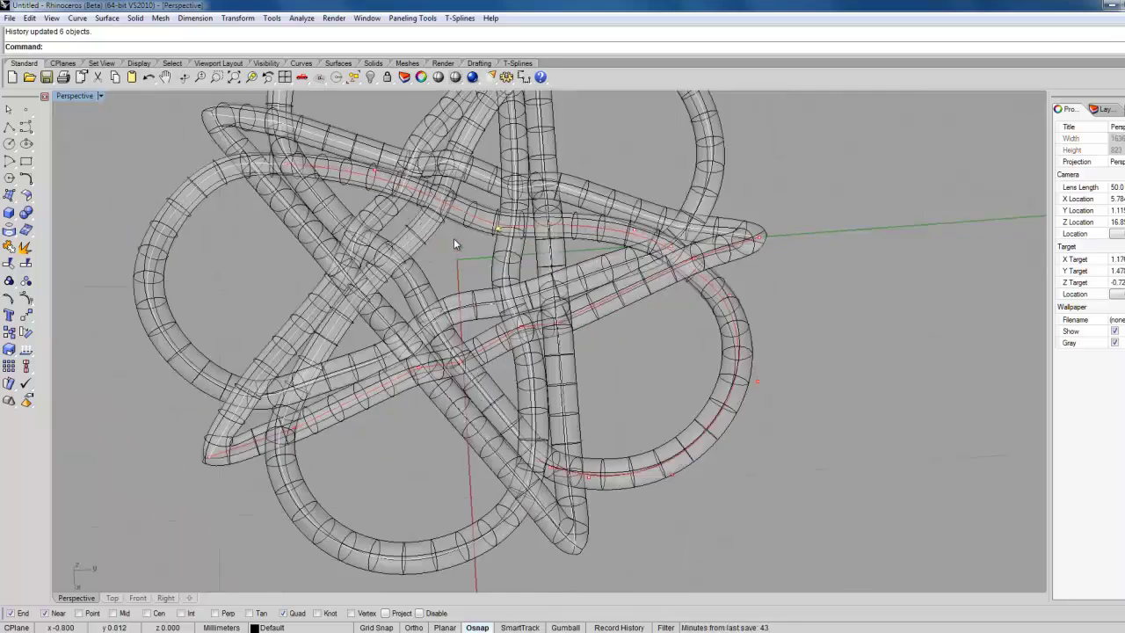
left_click(80, 98)
left_click(90, 156)
mouse_move(105, 180)
right_mouse_down()
mouse_move(161, 289)
mouse_move(151, 278)
right_mouse_up()
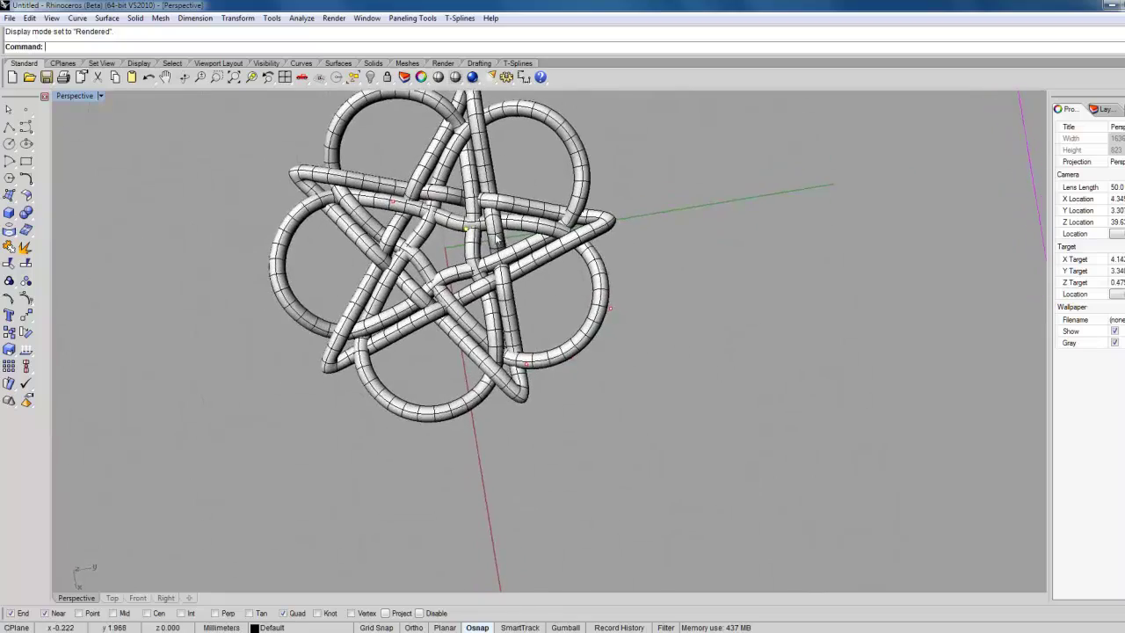
Step: Examine the reshaped inner bends and crossings of the star from several angles and distances
scroll(494, 230, "up", 6)
scroll(495, 230, "down", 4)
mouse_move(559, 300)
right_mouse_down()
mouse_move(564, 371)
mouse_move(550, 276)
mouse_move(575, 282)
mouse_move(539, 264)
mouse_move(581, 303)
right_mouse_up()
scroll(546, 264, "down", 6)
scroll(538, 176, "up", 9)
scroll(564, 244, "down", 5)
right_click_drag(592, 342, 517, 329)
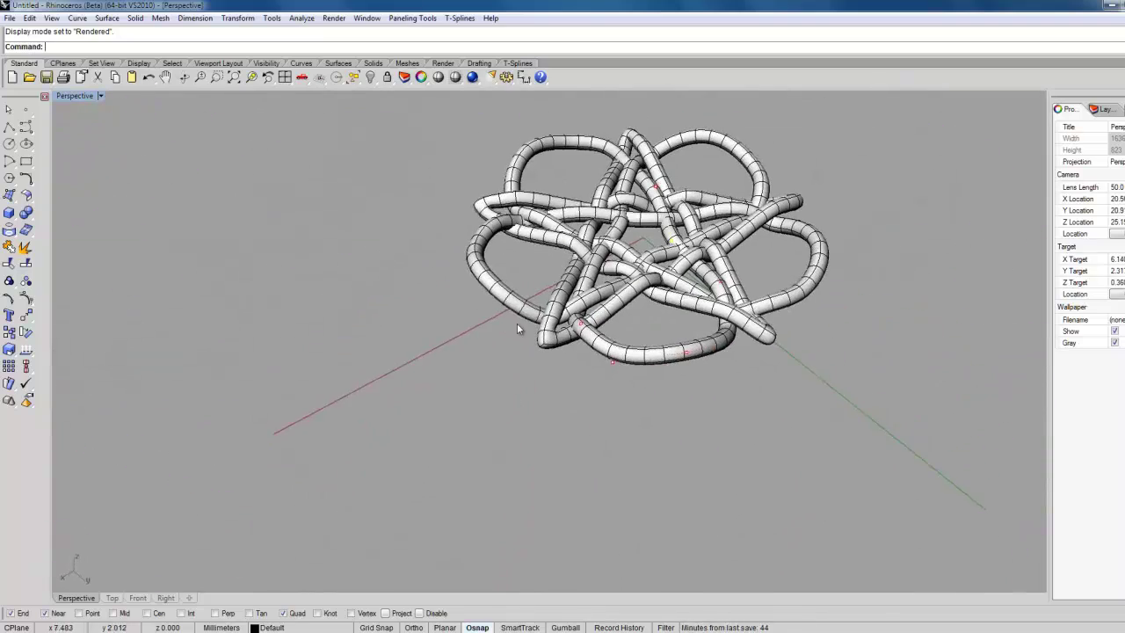
right_click_drag(673, 174, 709, 200)
scroll(705, 144, "up", 5)
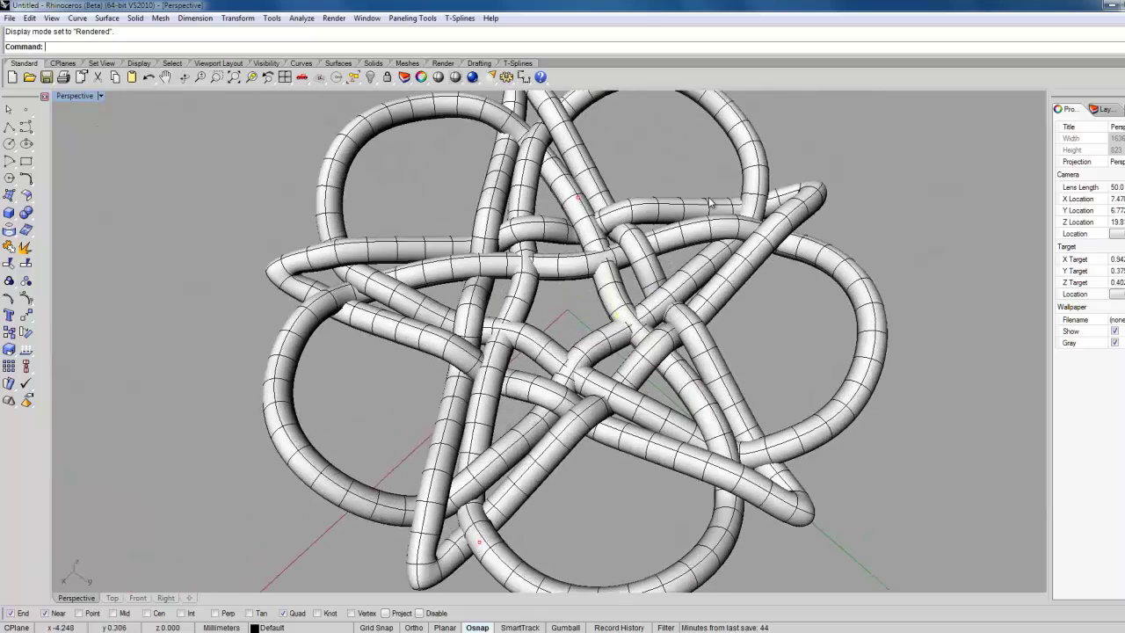
right_click_drag(597, 175, 574, 186)
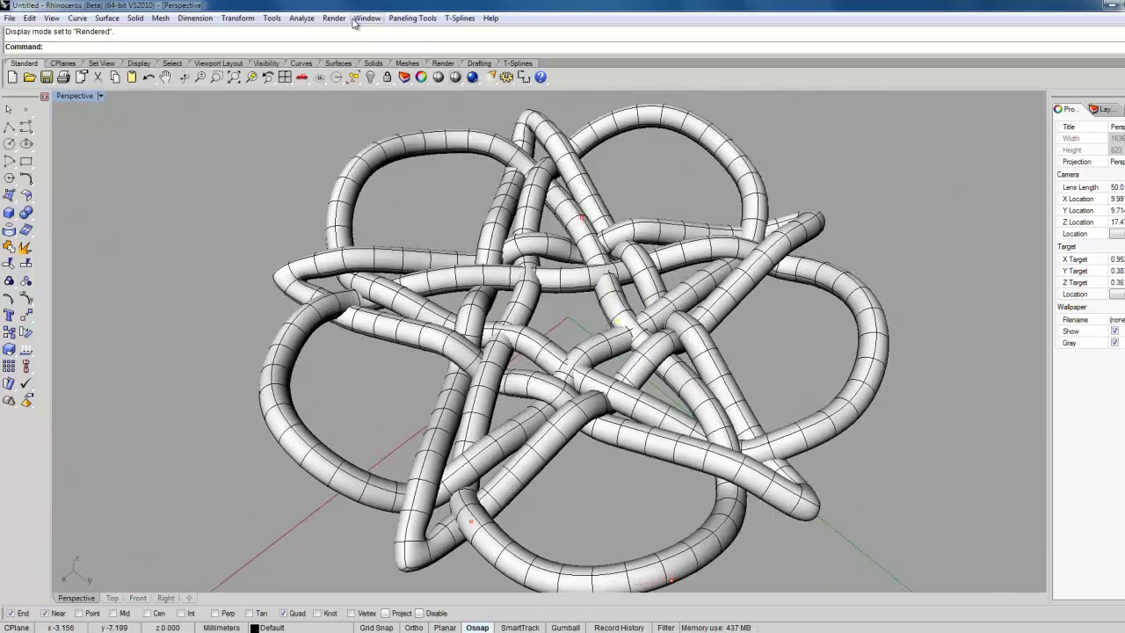
Step: Apply the environment map analysis to the reshaped star
left_click(299, 19)
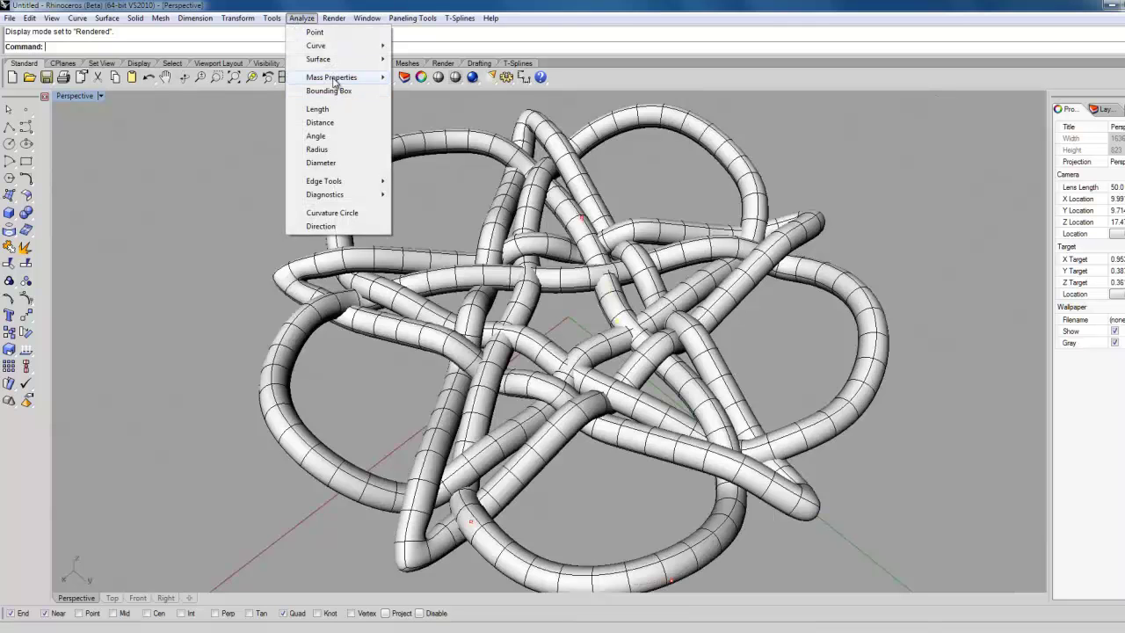
mouse_move(332, 58)
left_click(425, 86)
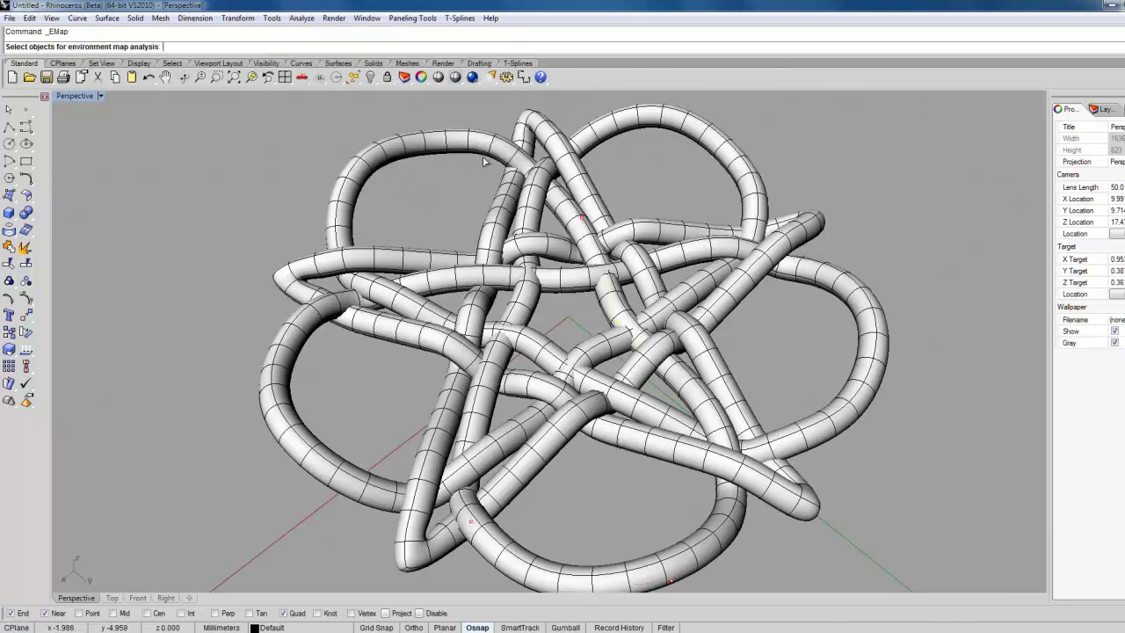
scroll(208, 146, "down", 2)
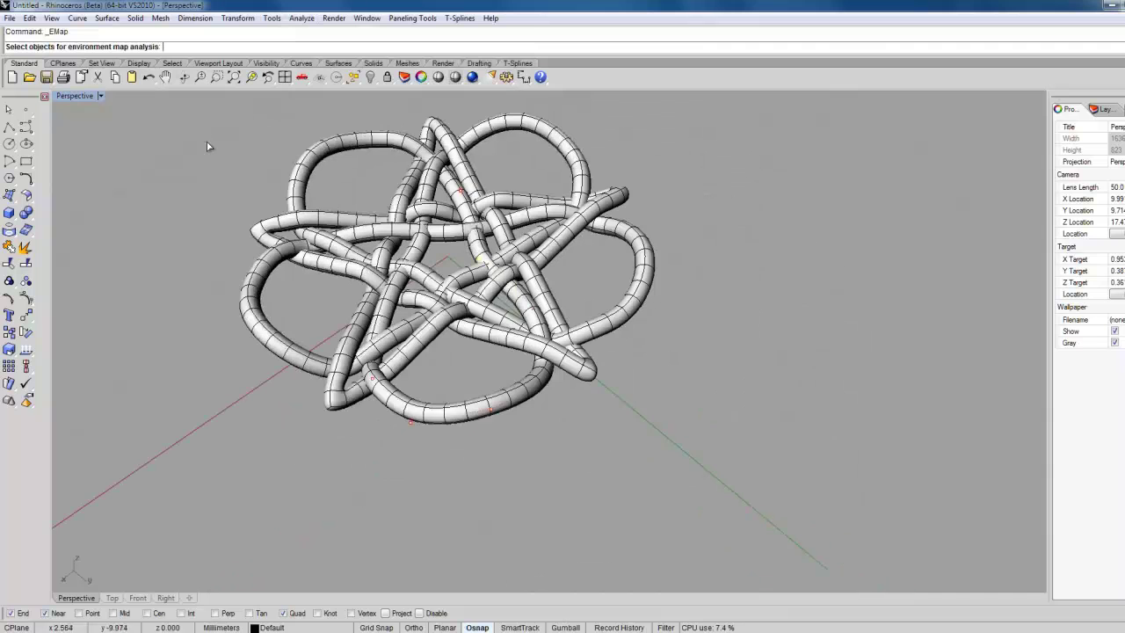
left_click_drag(185, 99, 731, 450)
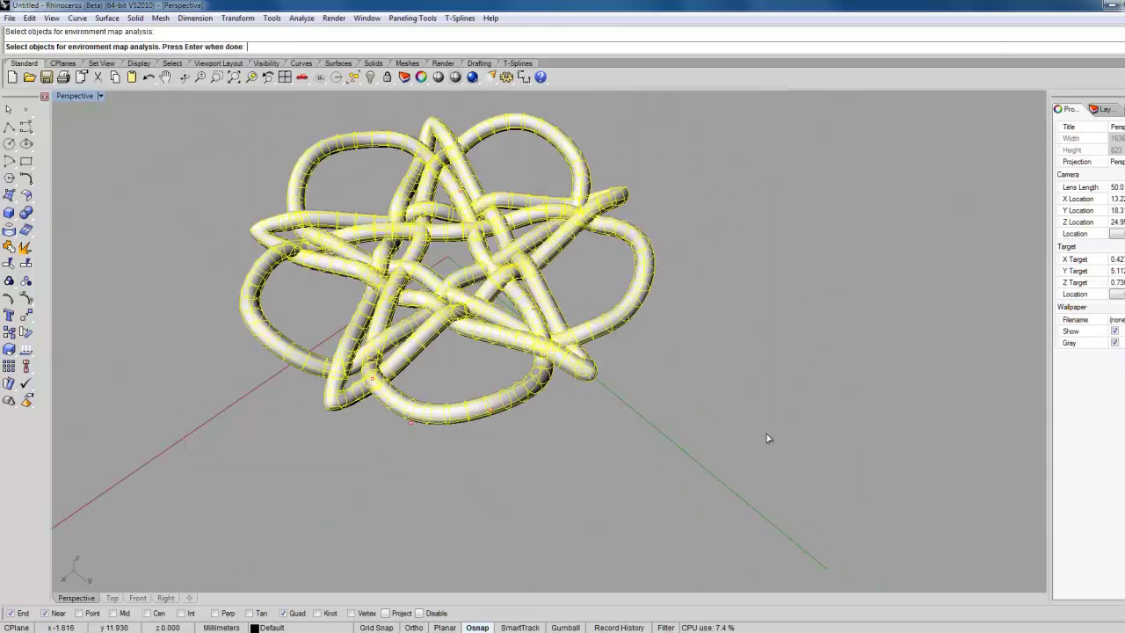
key("Return")
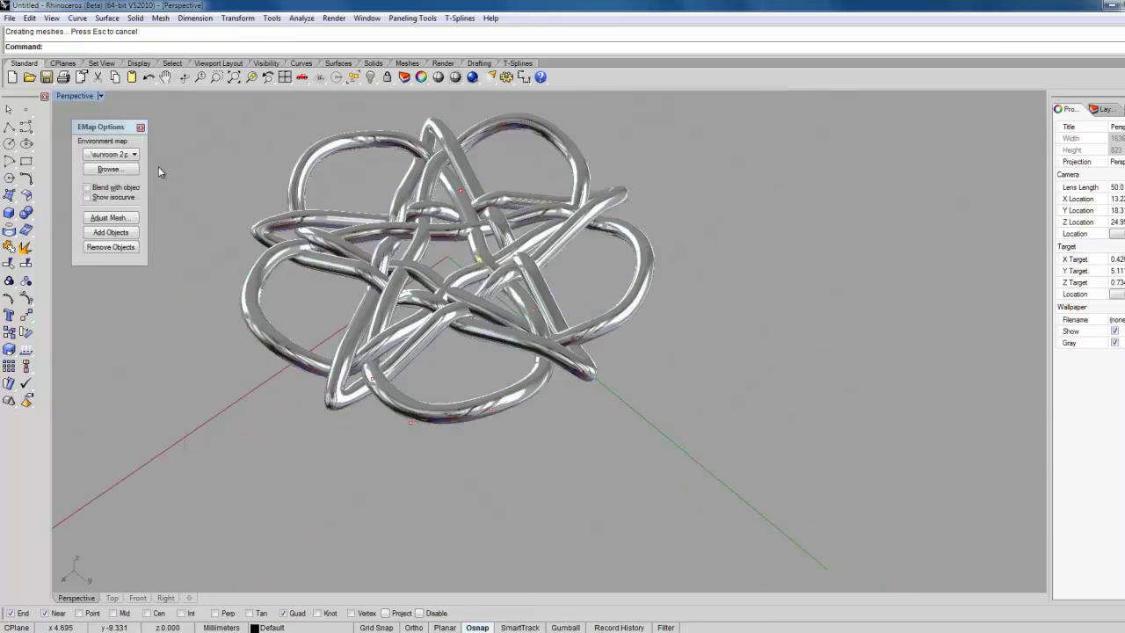
Step: Hide the curves' control points and examine the reflective star from several angles
right_click_drag(260, 140, 248, 174)
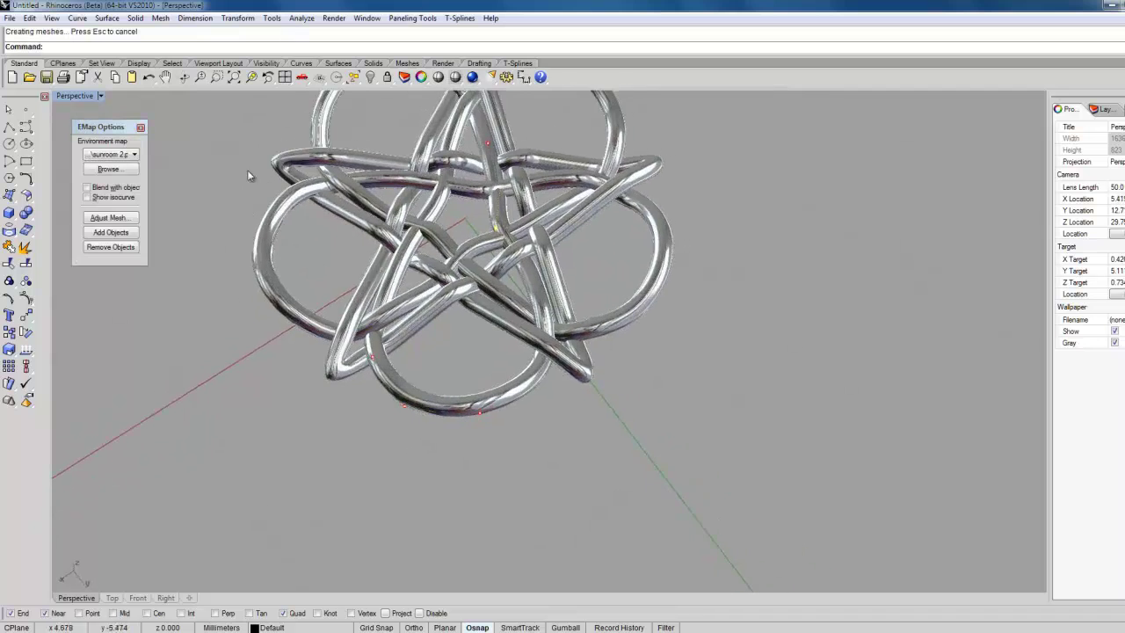
left_click(234, 77)
scroll(520, 341, "up", 8)
key("F11")
right_click_drag(524, 340, 442, 411)
scroll(517, 432, "down", 3)
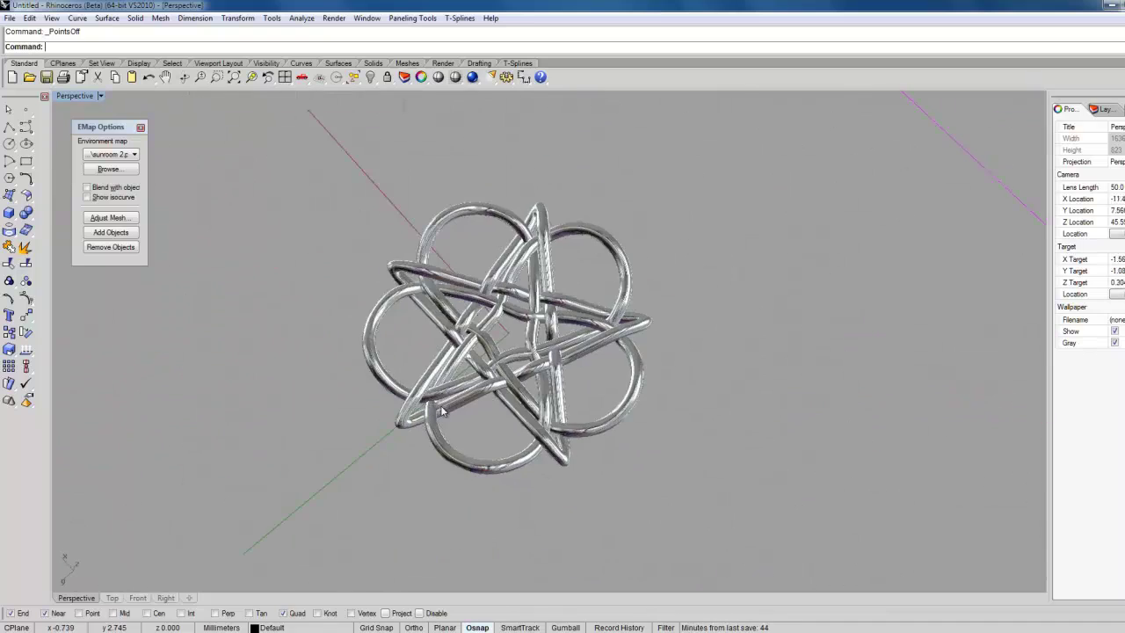
mouse_move(500, 339)
right_mouse_down()
mouse_move(469, 226)
mouse_move(509, 332)
right_mouse_up()
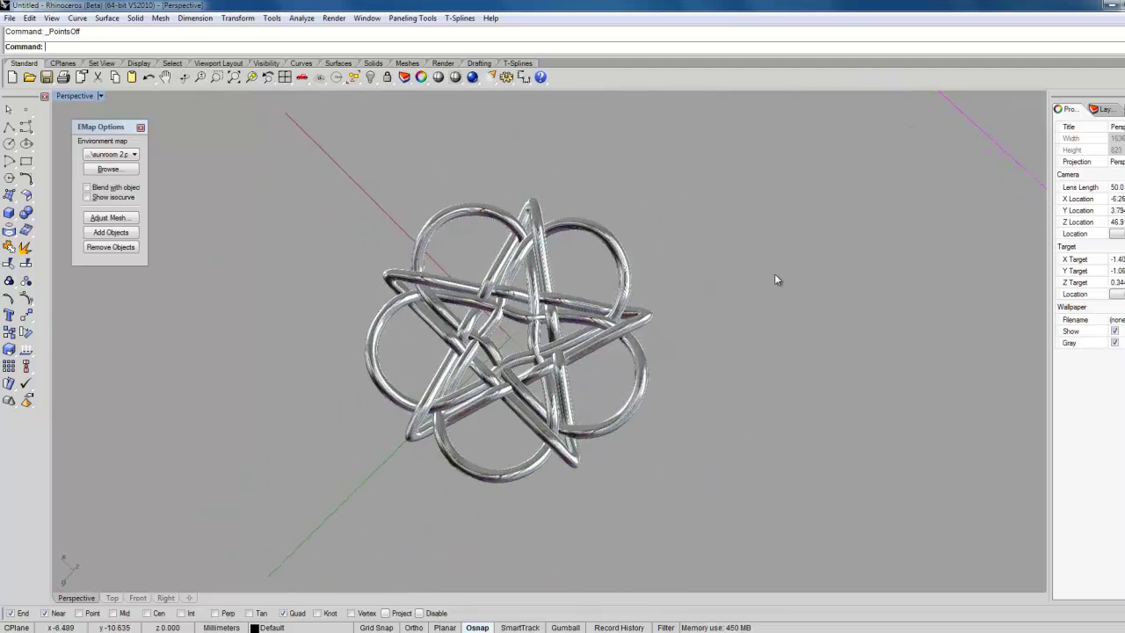